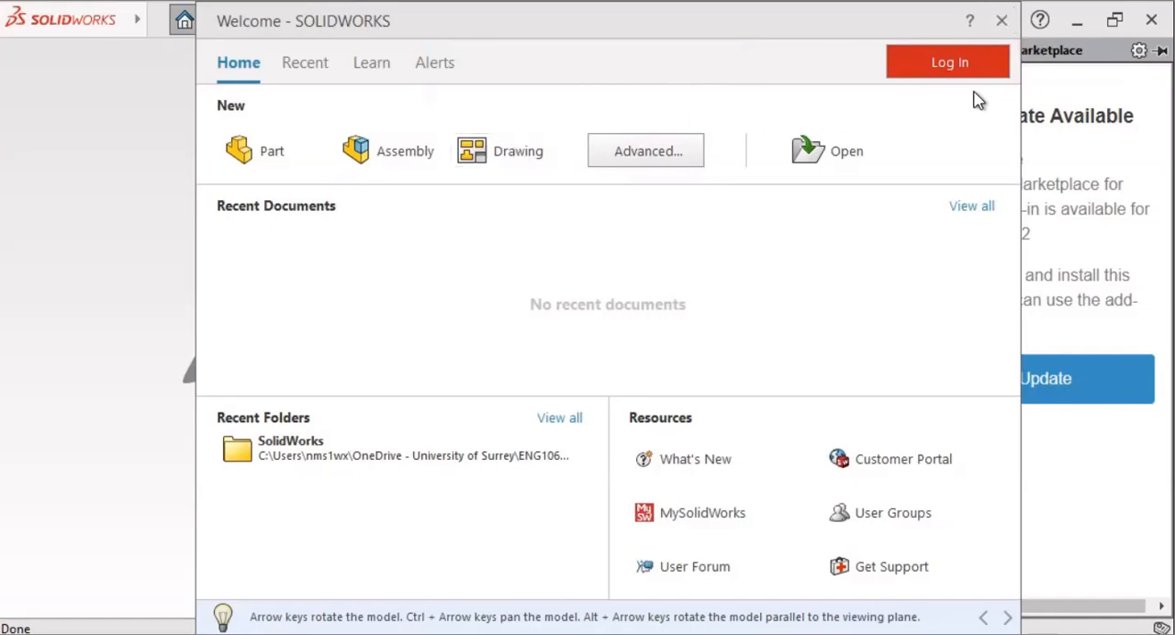
Step: Dismiss the welcome window and open the existing Draw Templet drawing document from the SolidWorks folder
click(1000, 28)
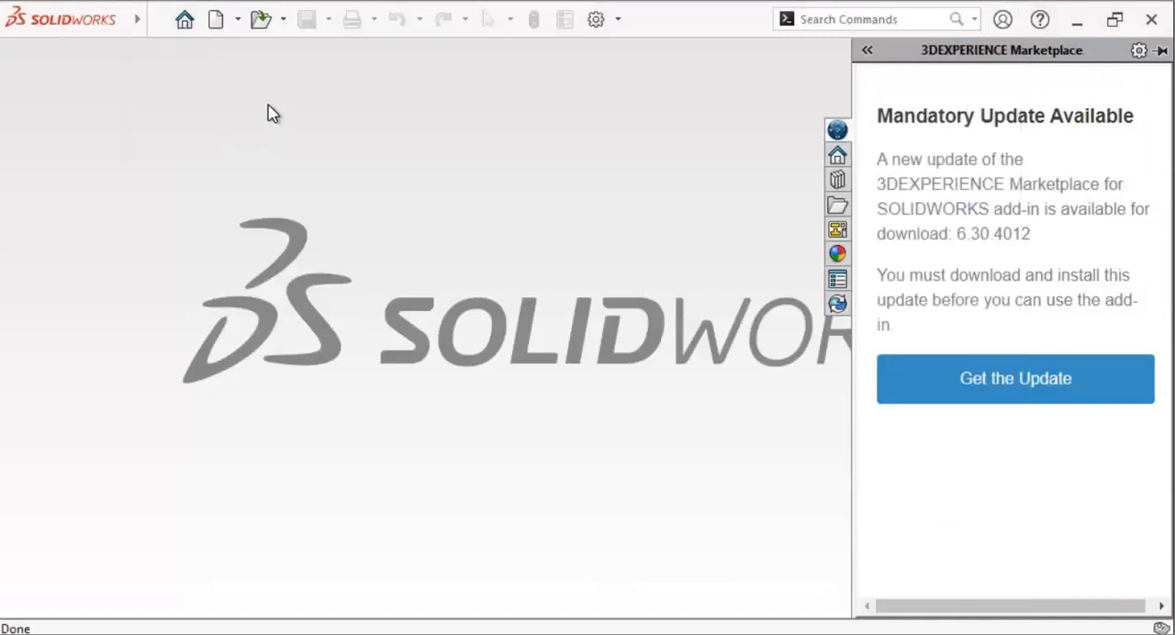
click(284, 20)
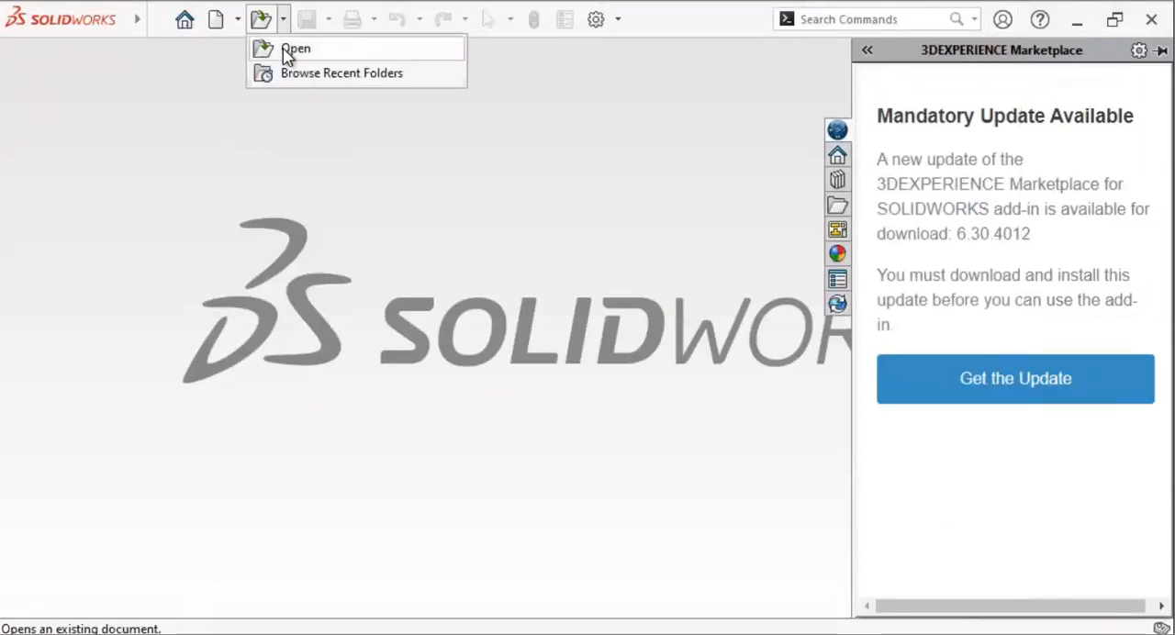
click(286, 51)
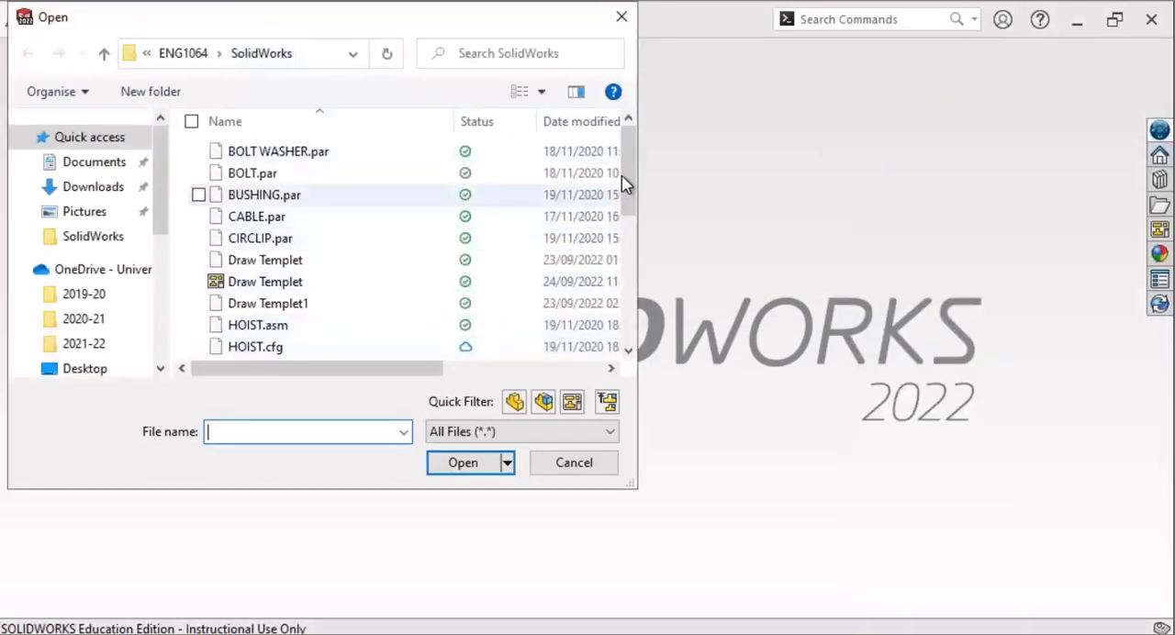
click(260, 284)
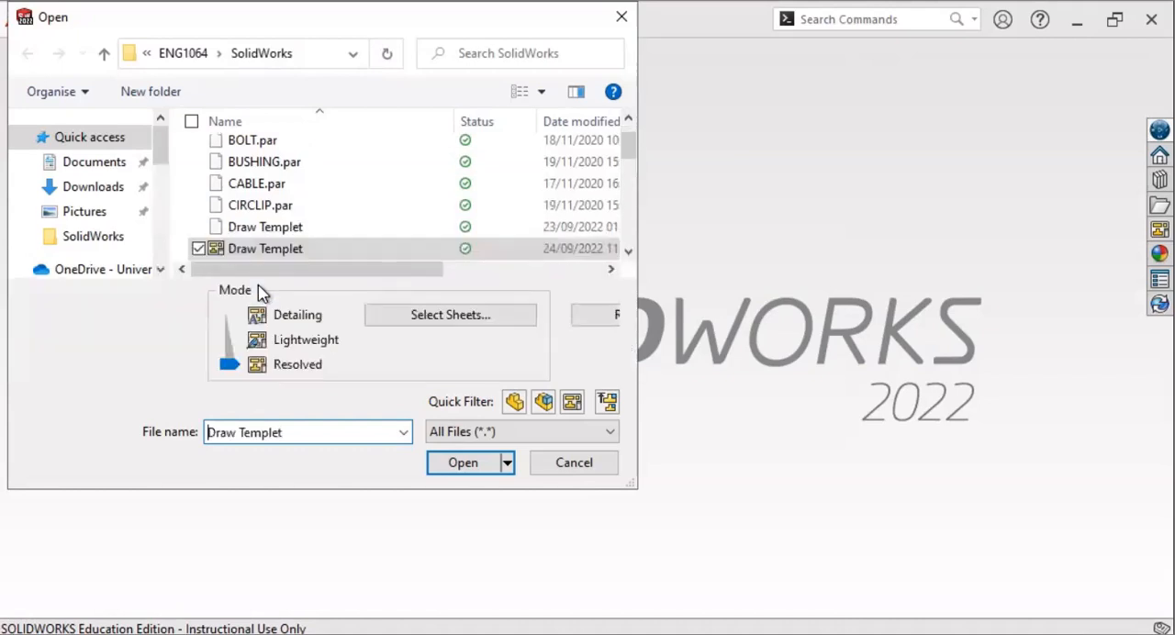
click(463, 464)
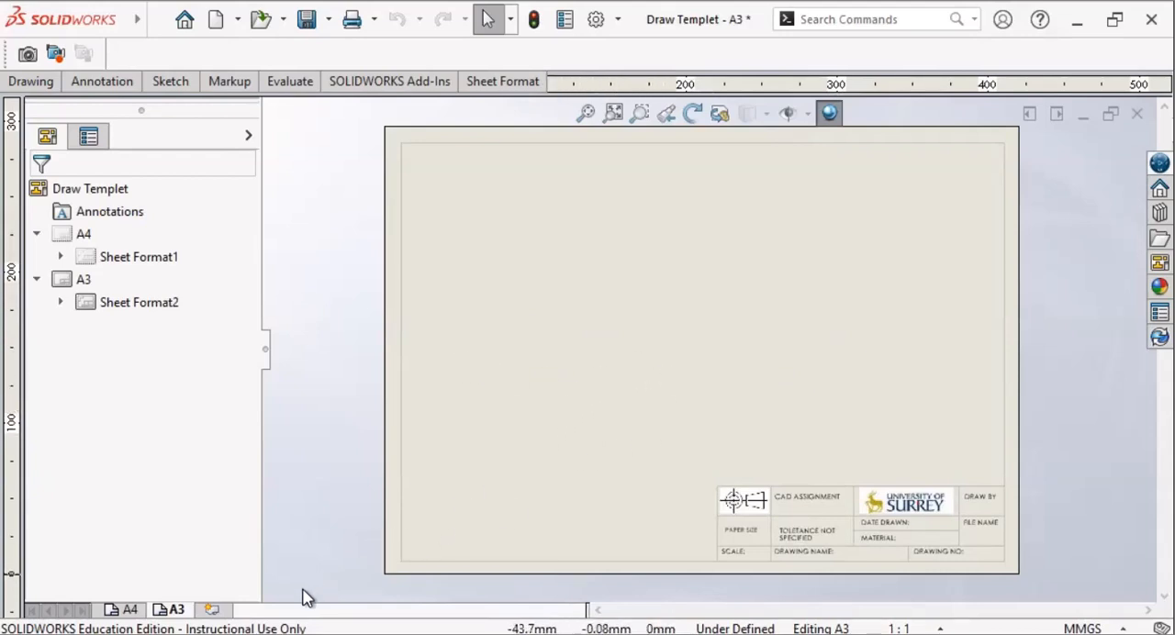
Step: Look at the A4 sheet's layout and return to the A3 sheet
click(128, 608)
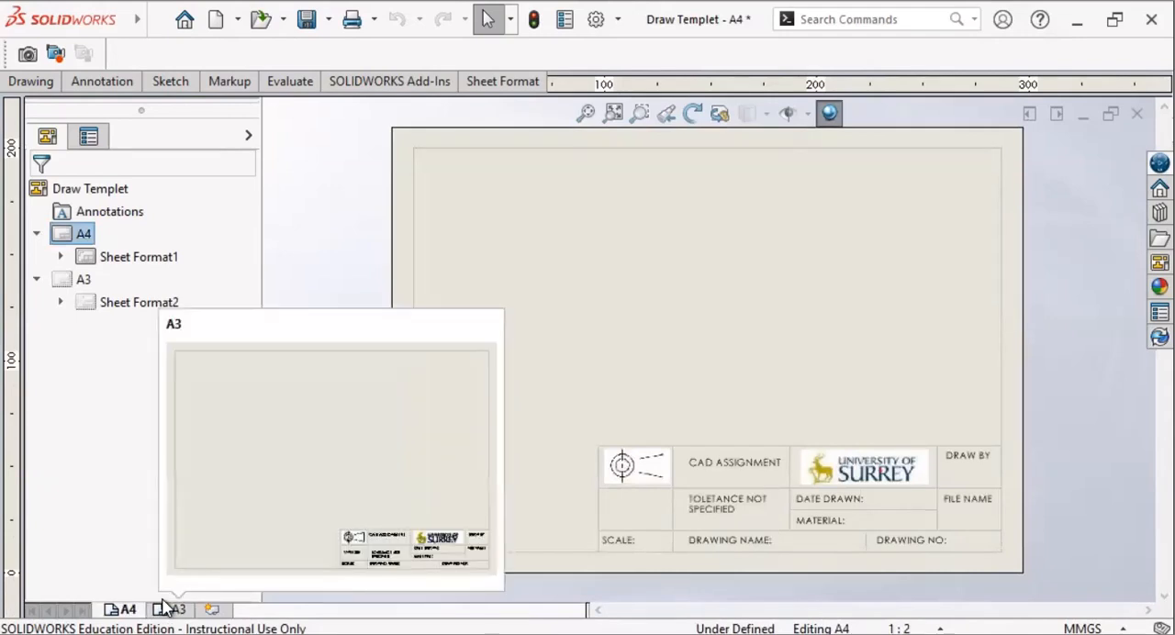
click(165, 608)
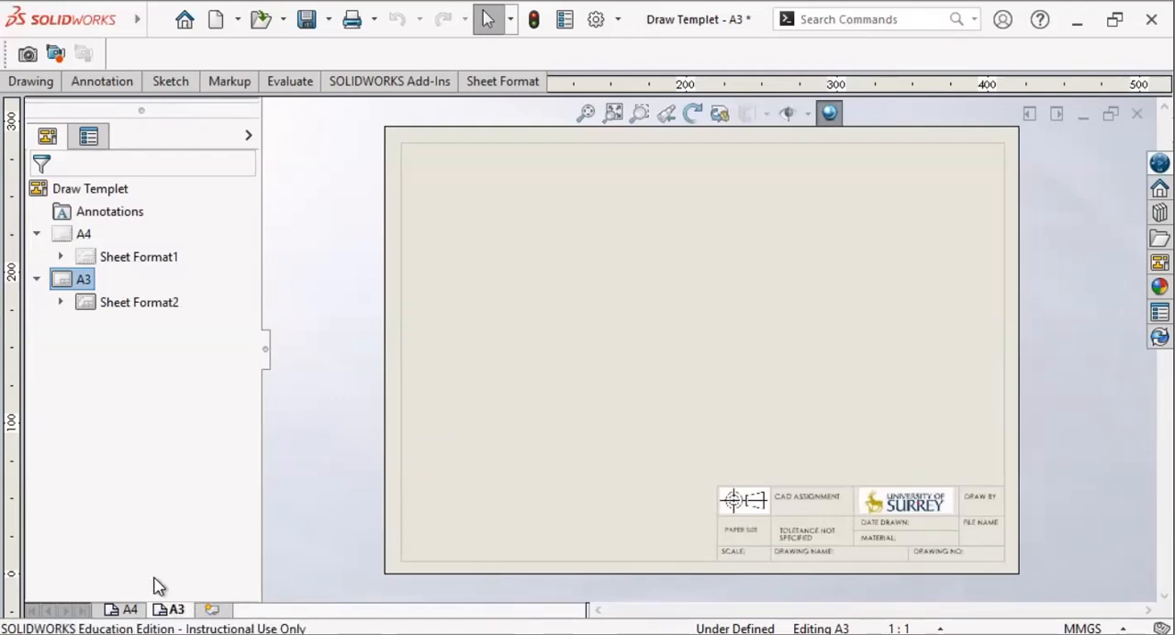
drag(71, 278, 753, 420)
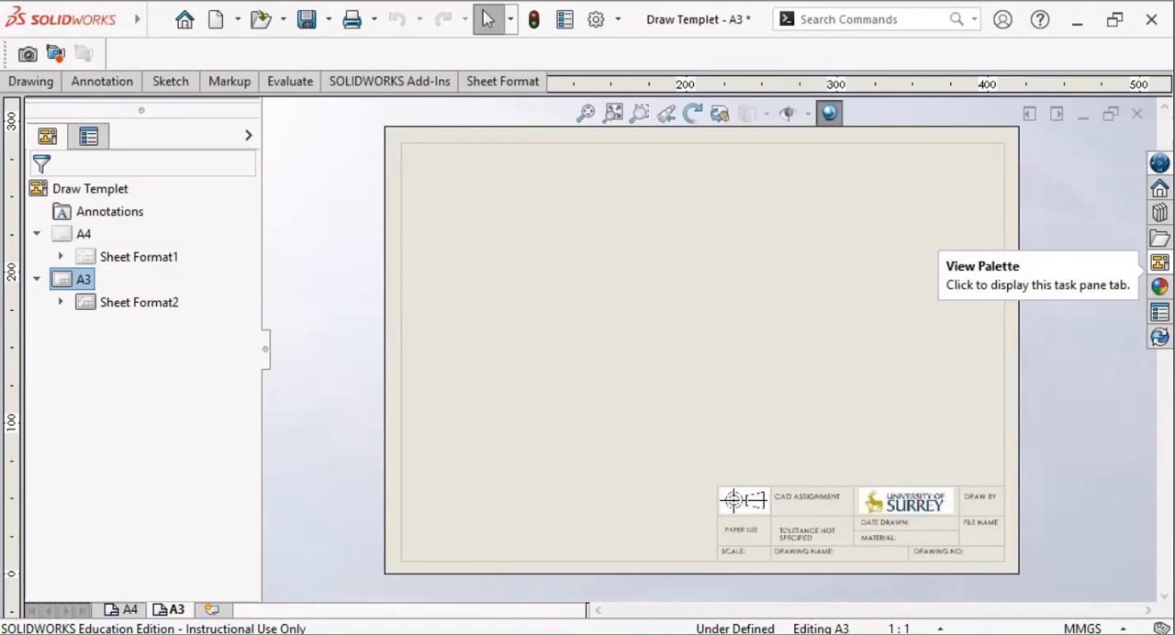
Step: Load the HOIST assembly as the model source for the drawing's palette of standard views
click(1159, 262)
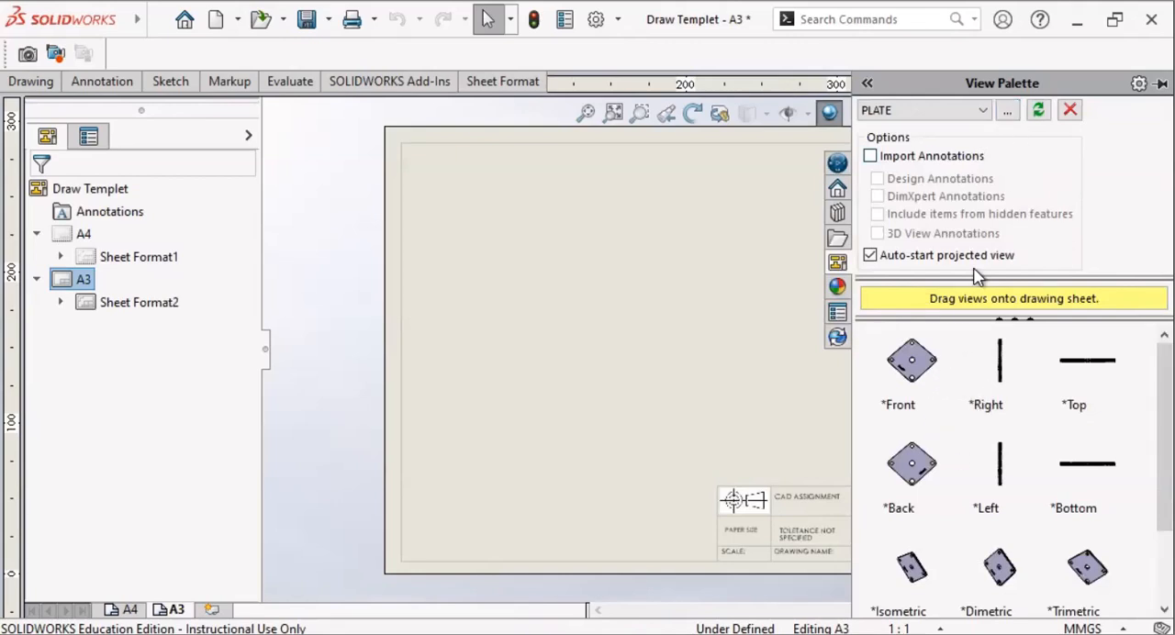
click(1007, 117)
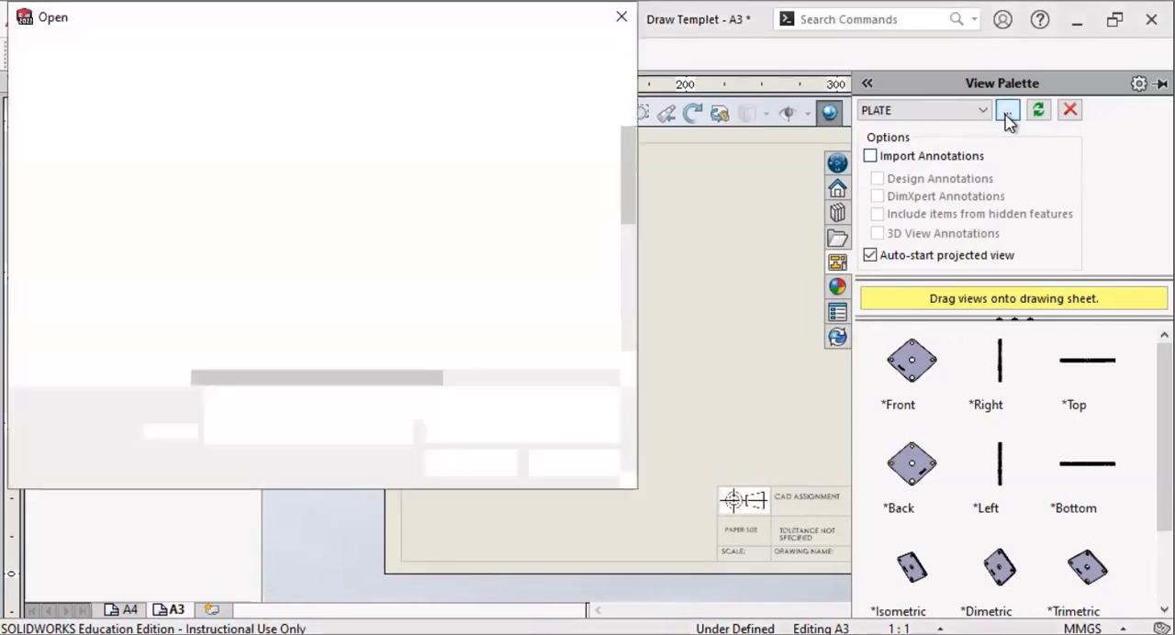
scroll(306, 248, down, 1)
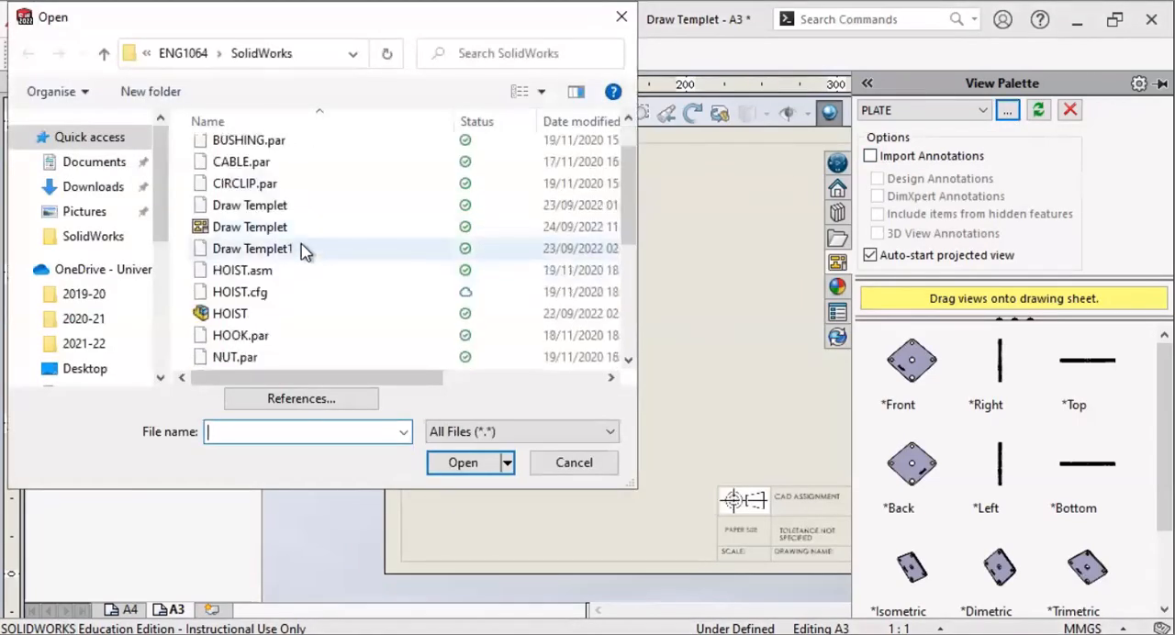
click(236, 319)
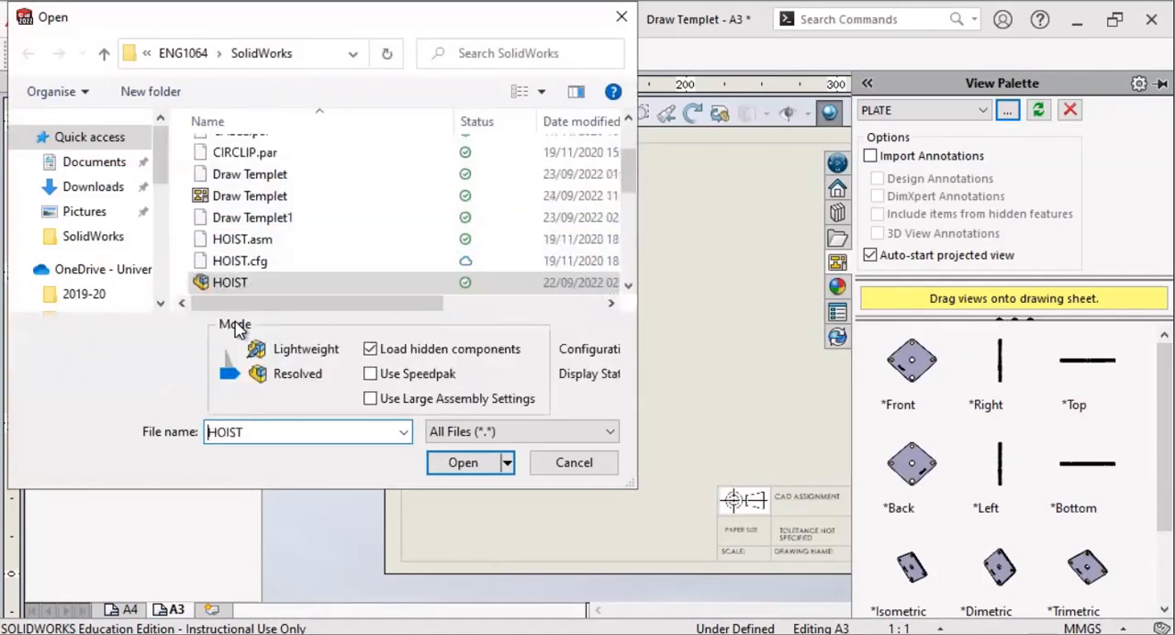
click(465, 463)
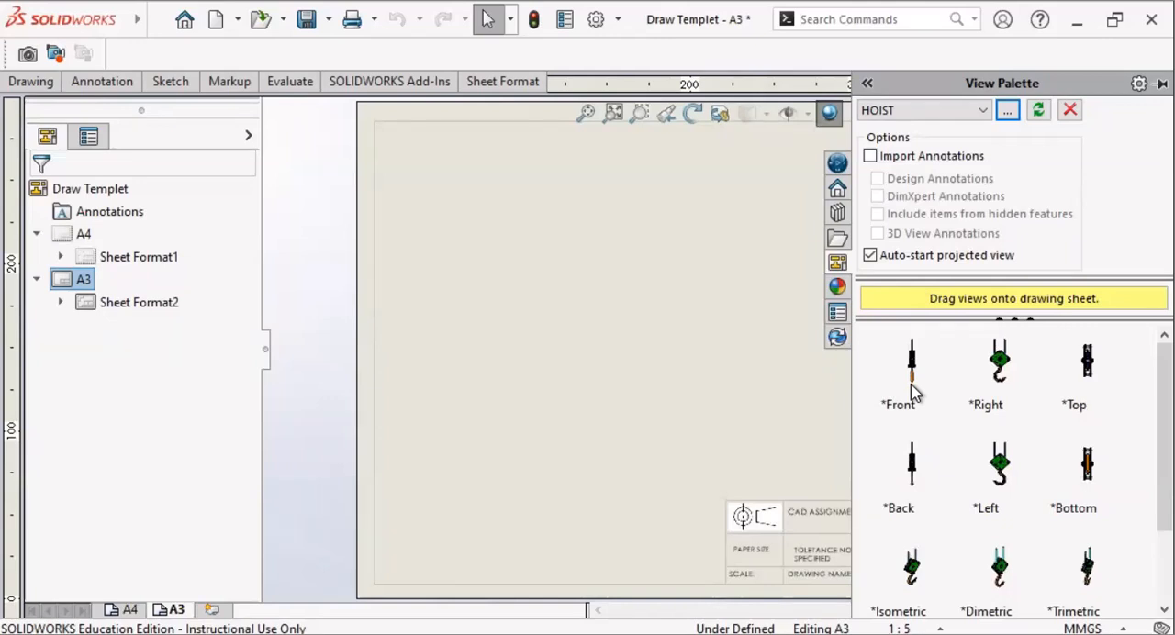
Step: Place the hoist's Right view on the left side of the A3 sheet and project a side view beside it
click(1002, 369)
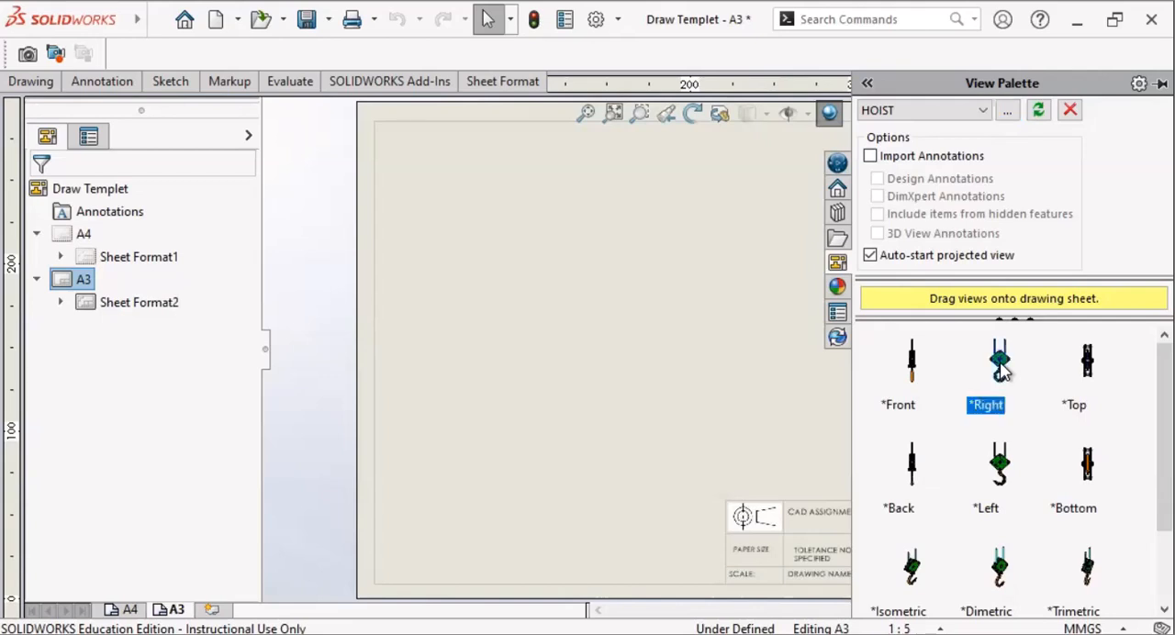
drag(1003, 369, 469, 303)
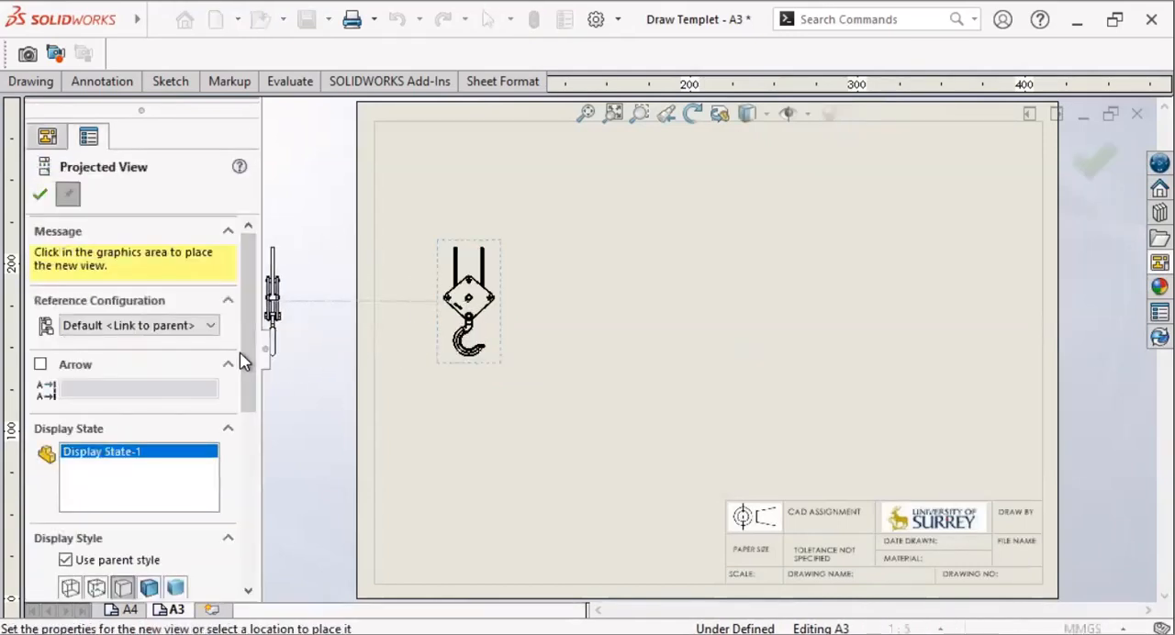
drag(246, 359, 244, 545)
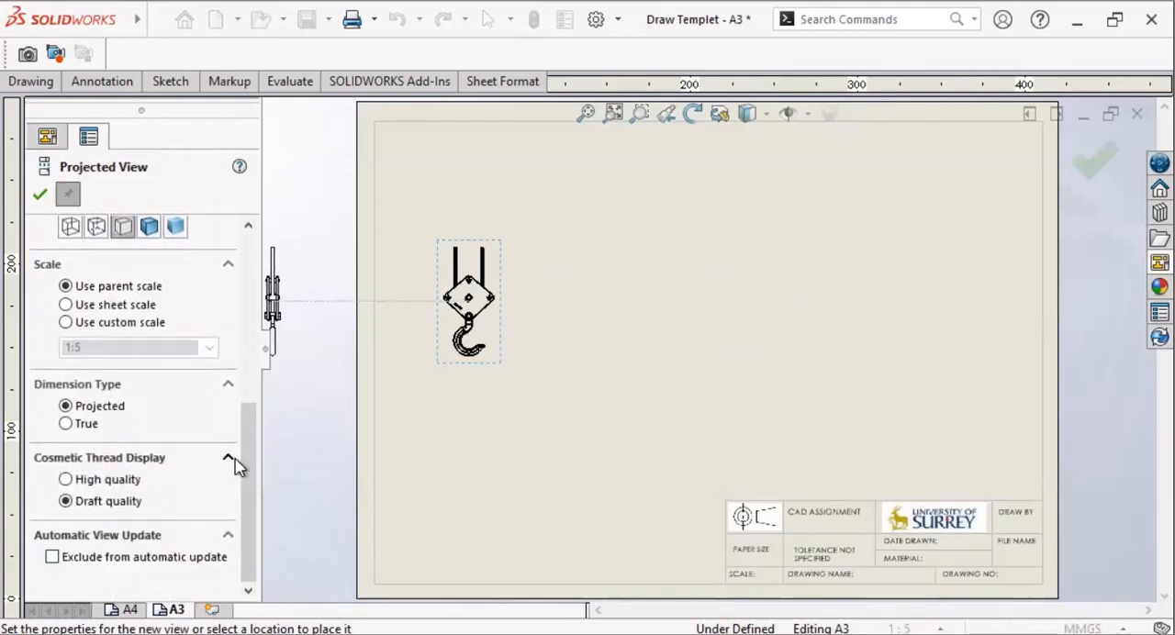
scroll(235, 465, up, 5)
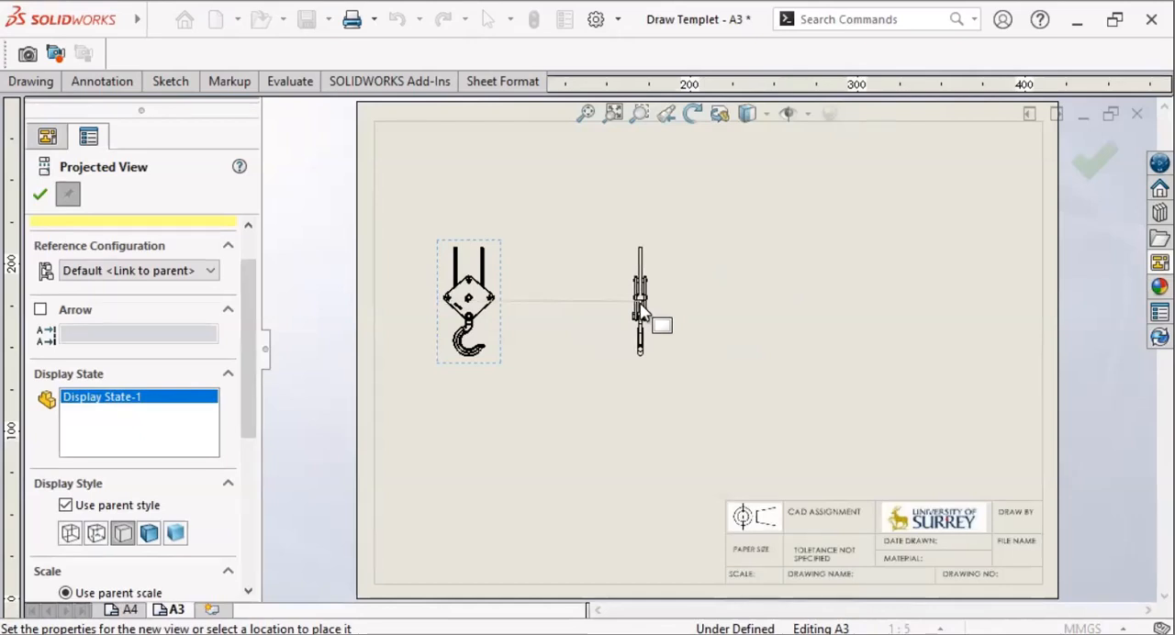
click(640, 304)
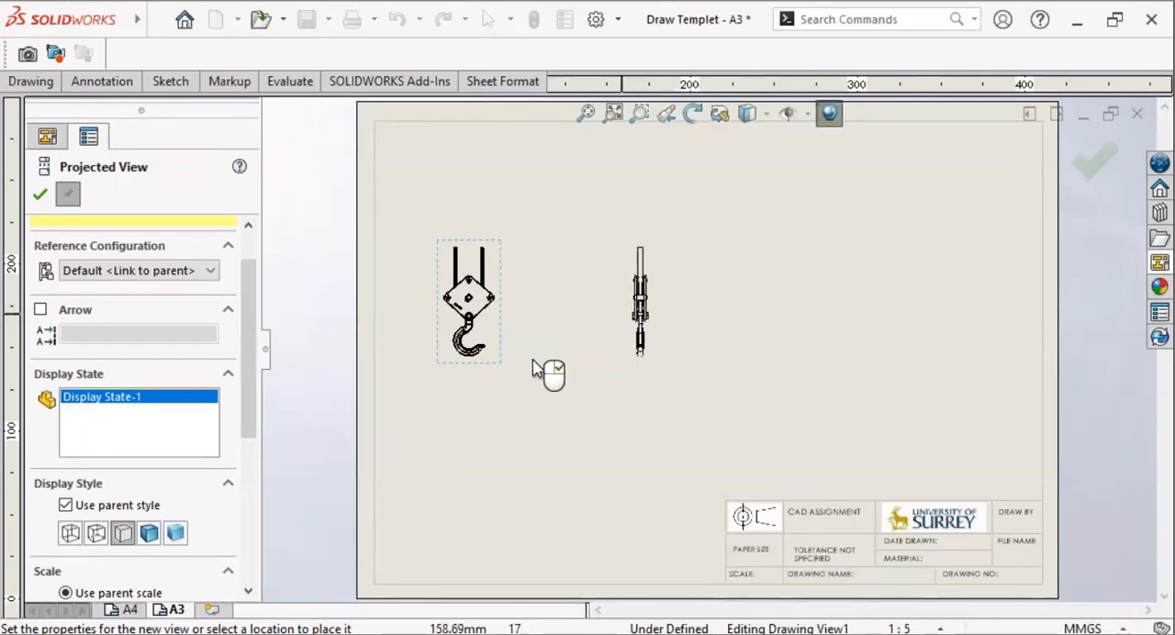
Step: Project a pictorial view diagonally up from the main hoist view and finish placing projected views
click(530, 310)
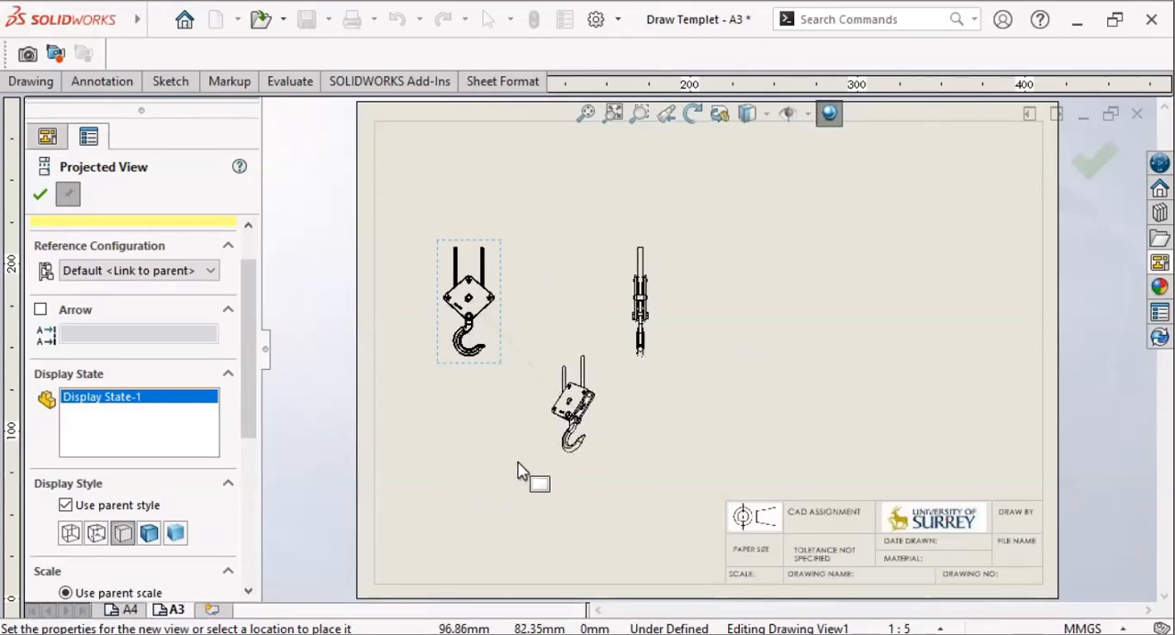
click(668, 212)
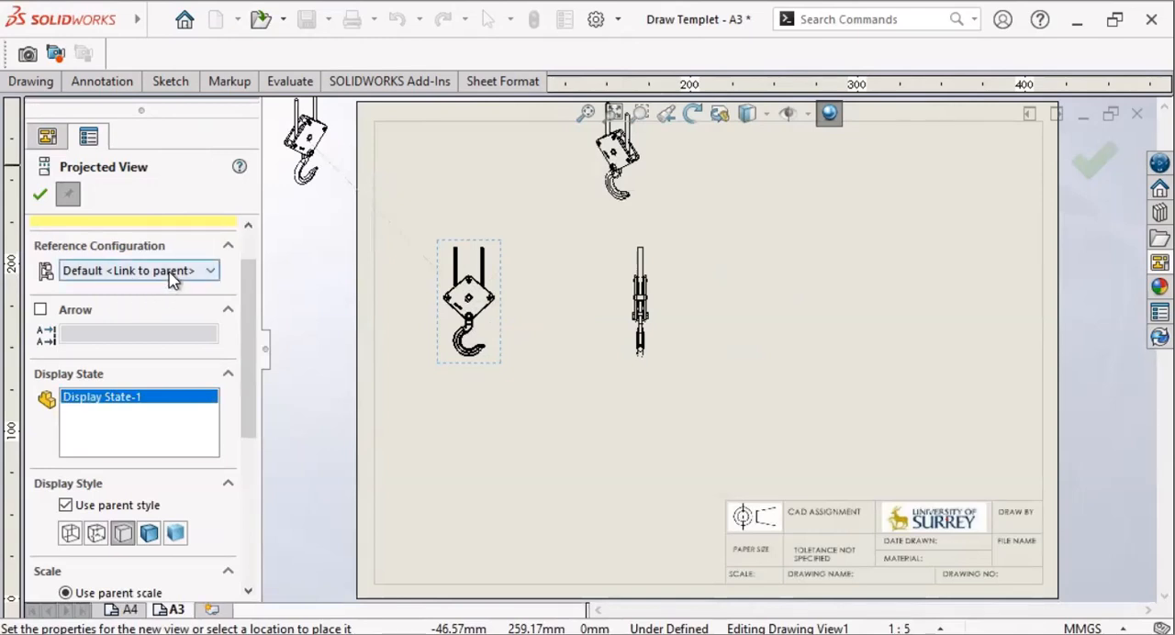
click(40, 195)
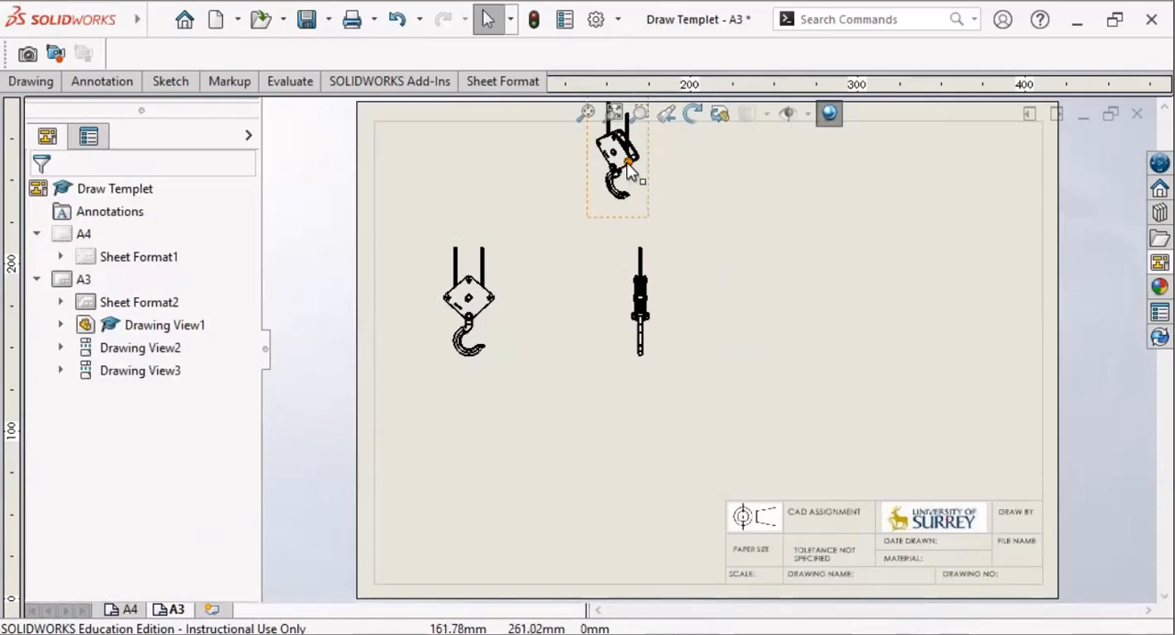
Step: Move the pictorial hoist view down into the empty area below the main and side views
mouse_move(625, 162)
mouse_down()
mouse_move(676, 367)
mouse_move(643, 266)
mouse_move(542, 268)
mouse_up()
click(661, 174)
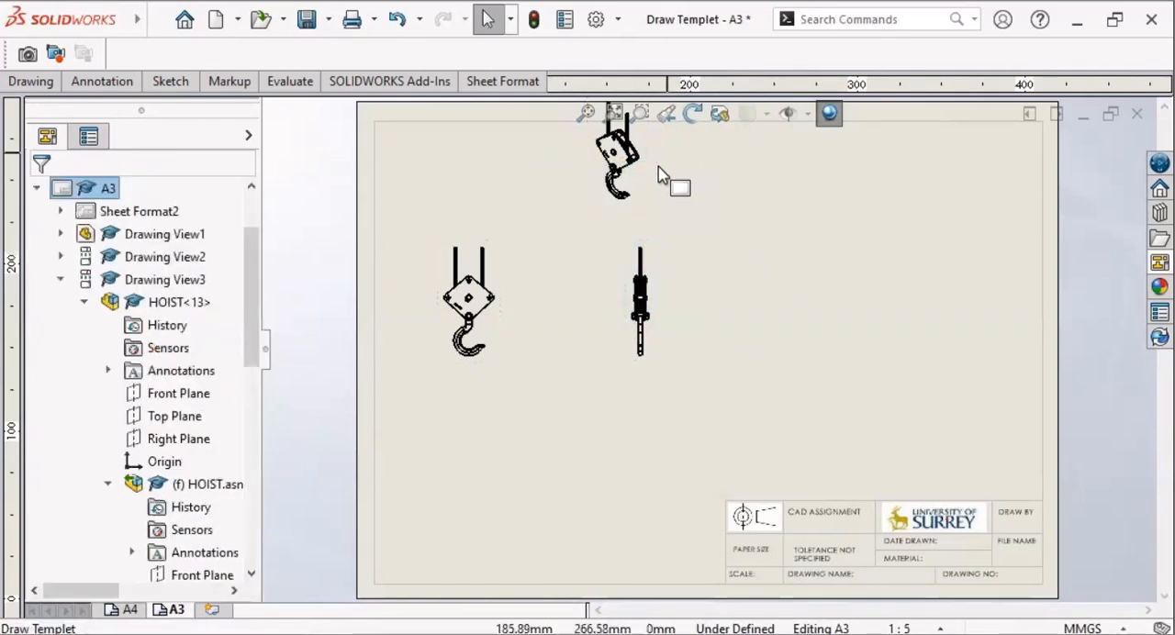
mouse_move(652, 191)
mouse_down()
mouse_move(762, 295)
mouse_move(791, 367)
mouse_move(722, 394)
mouse_move(542, 506)
mouse_move(576, 513)
mouse_up()
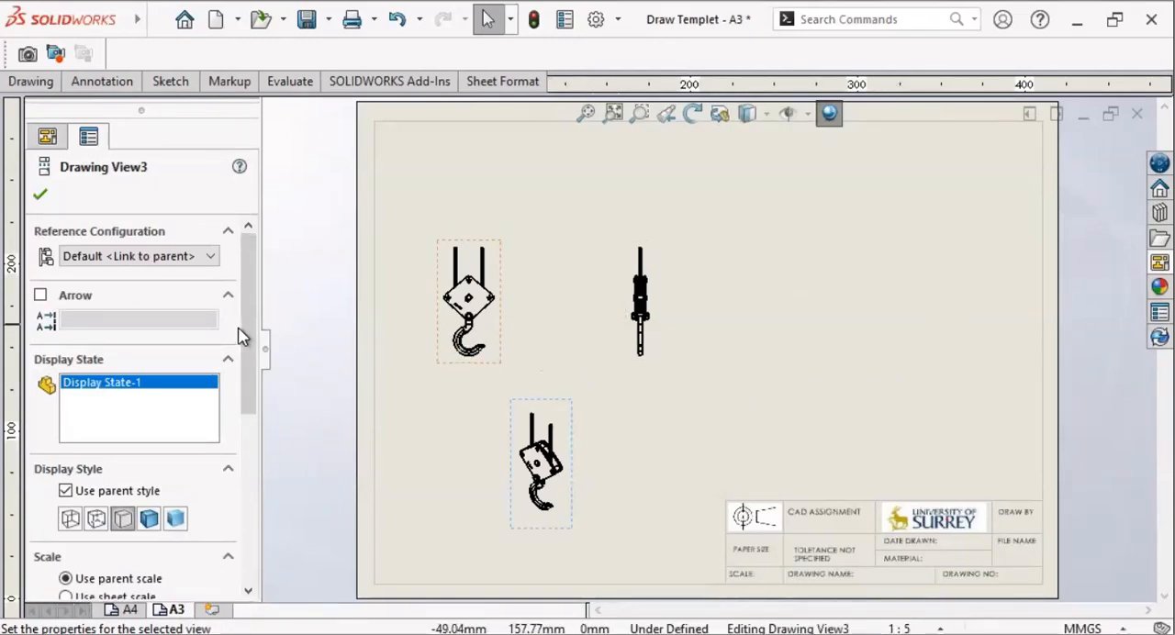
Step: Give the main hoist view a custom scale of 1:2
drag(240, 352, 269, 313)
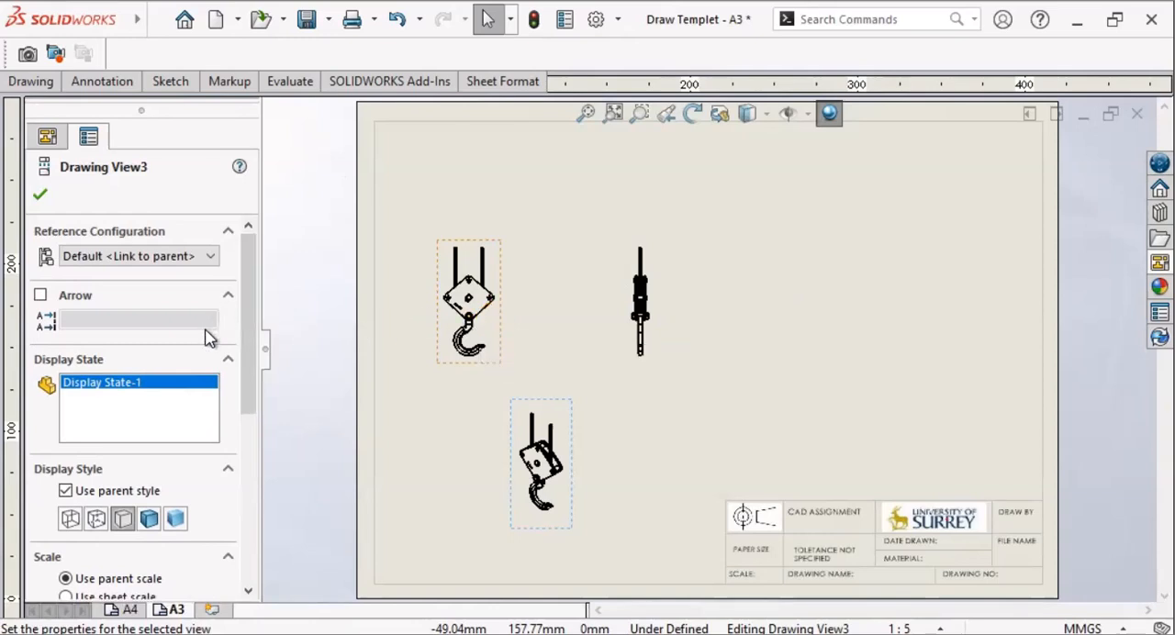
scroll(207, 338, down, 3)
click(457, 310)
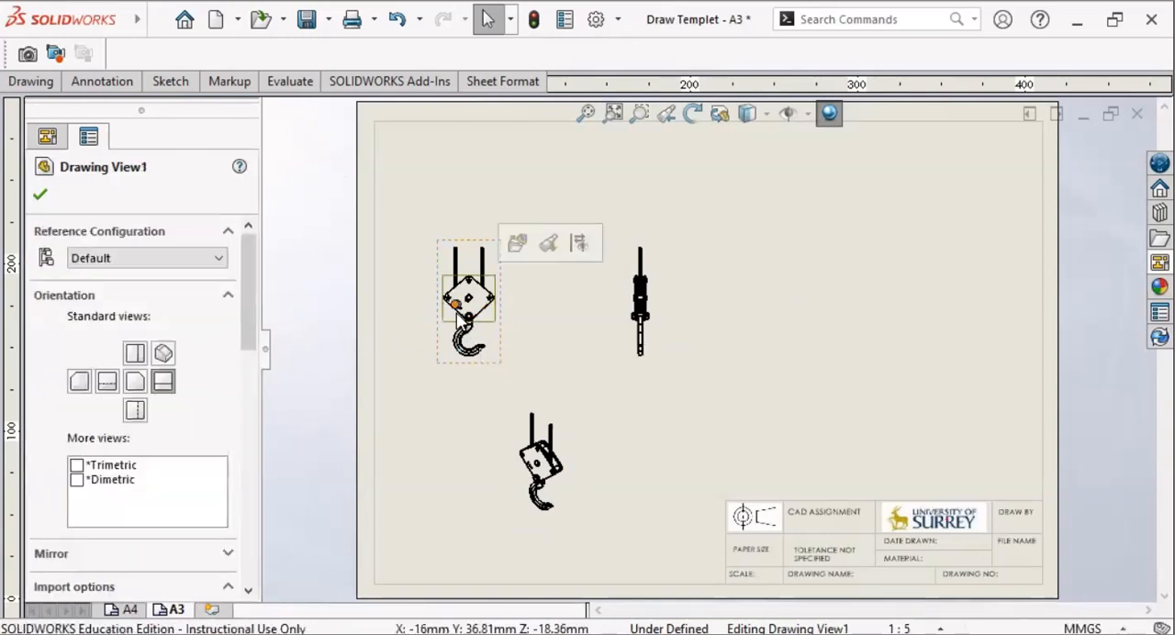
mouse_move(246, 298)
mouse_down()
mouse_move(248, 381)
mouse_move(277, 382)
mouse_move(268, 496)
mouse_up()
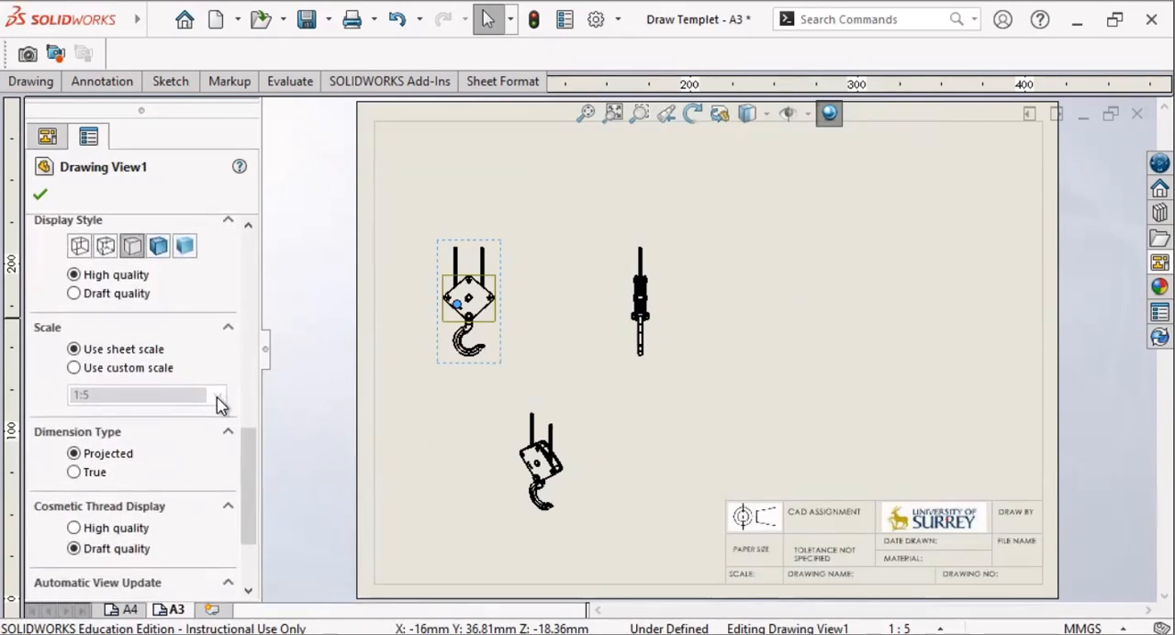
click(73, 368)
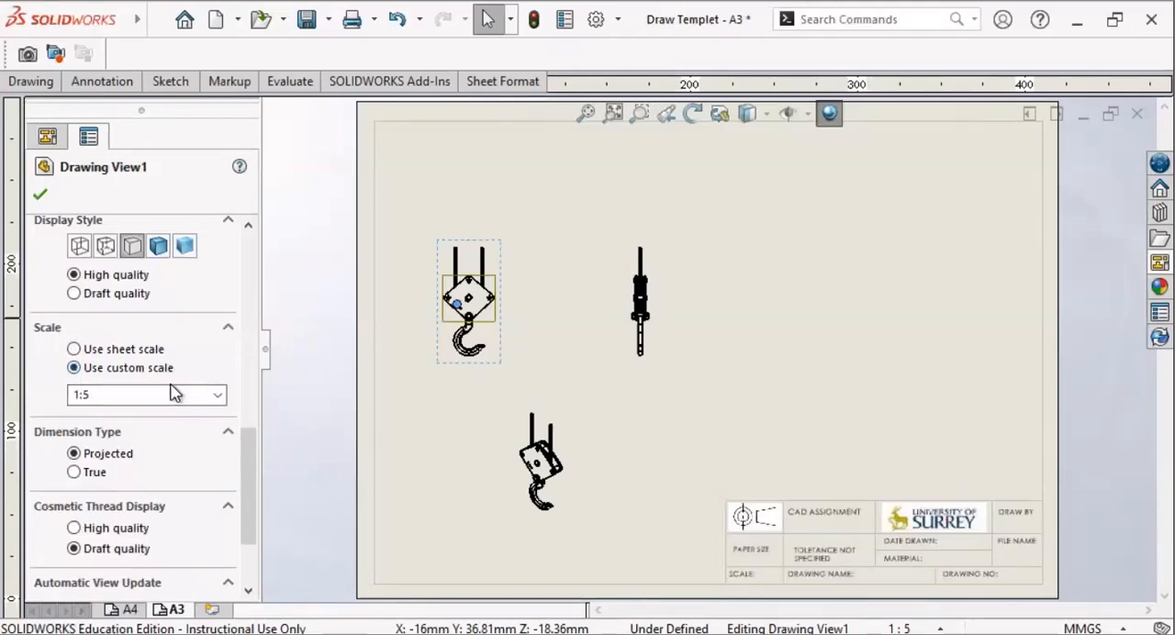
click(219, 396)
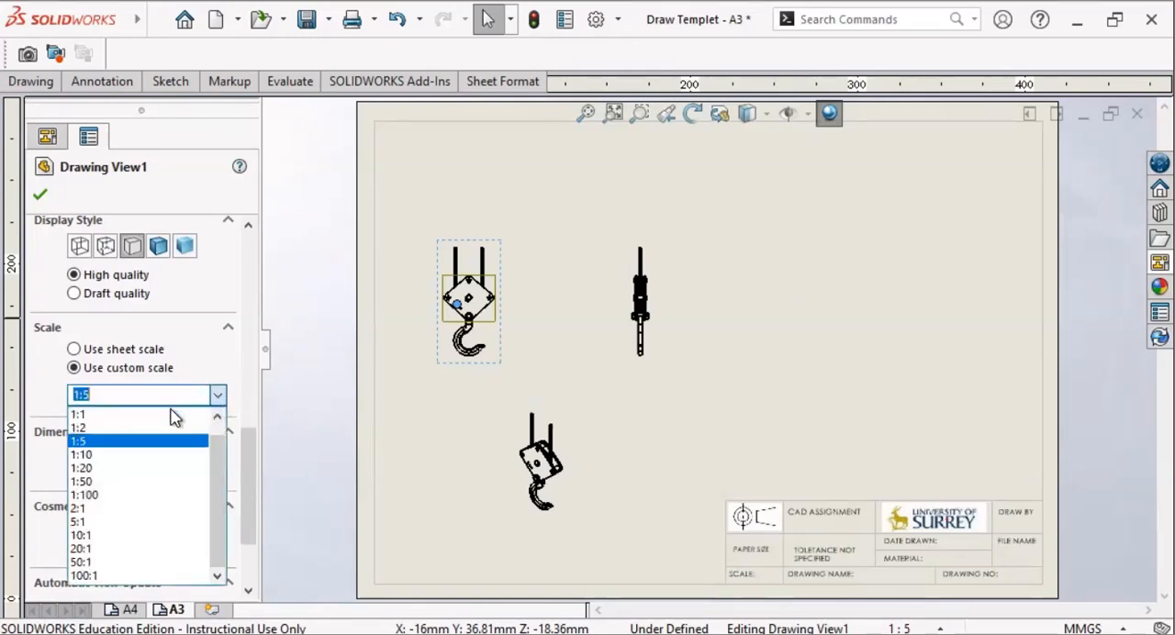
click(151, 428)
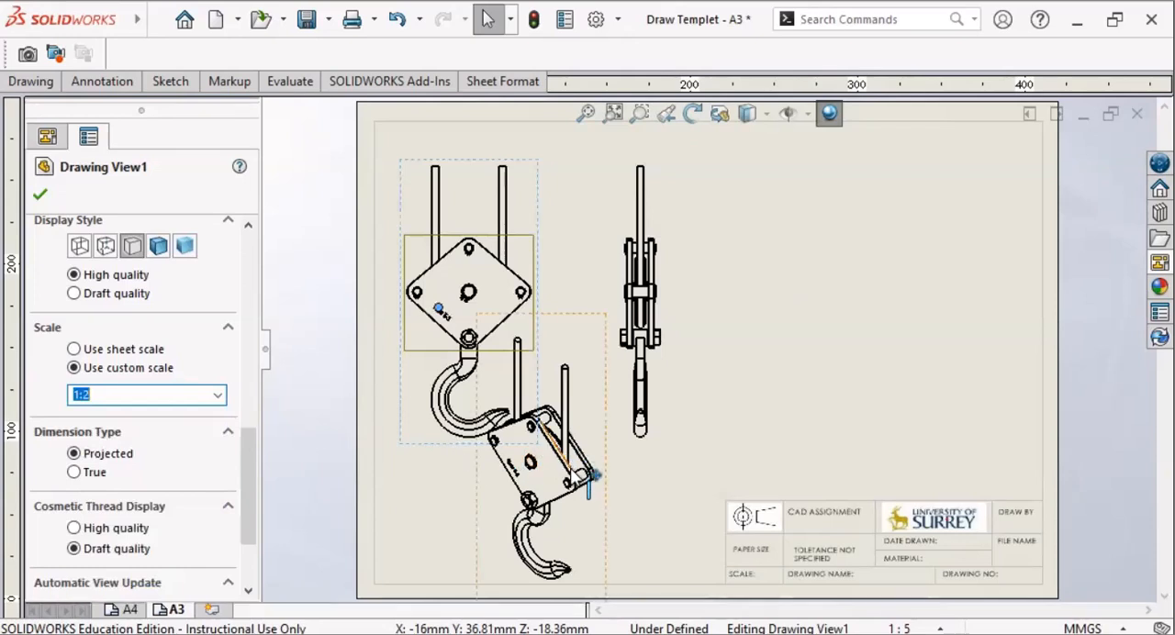
Step: Shift the pictorial hoist view sideways along the lower part of the sheet and move the side view closer to the main view
mouse_move(595, 476)
mouse_down()
mouse_move(619, 494)
mouse_move(593, 481)
mouse_up()
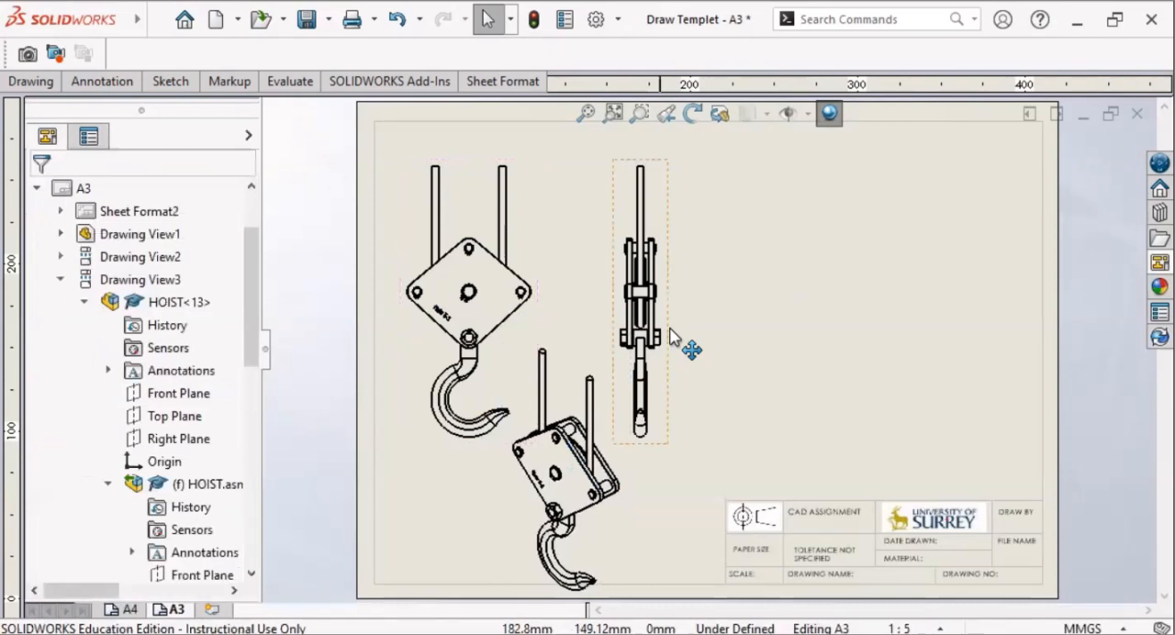
click(650, 296)
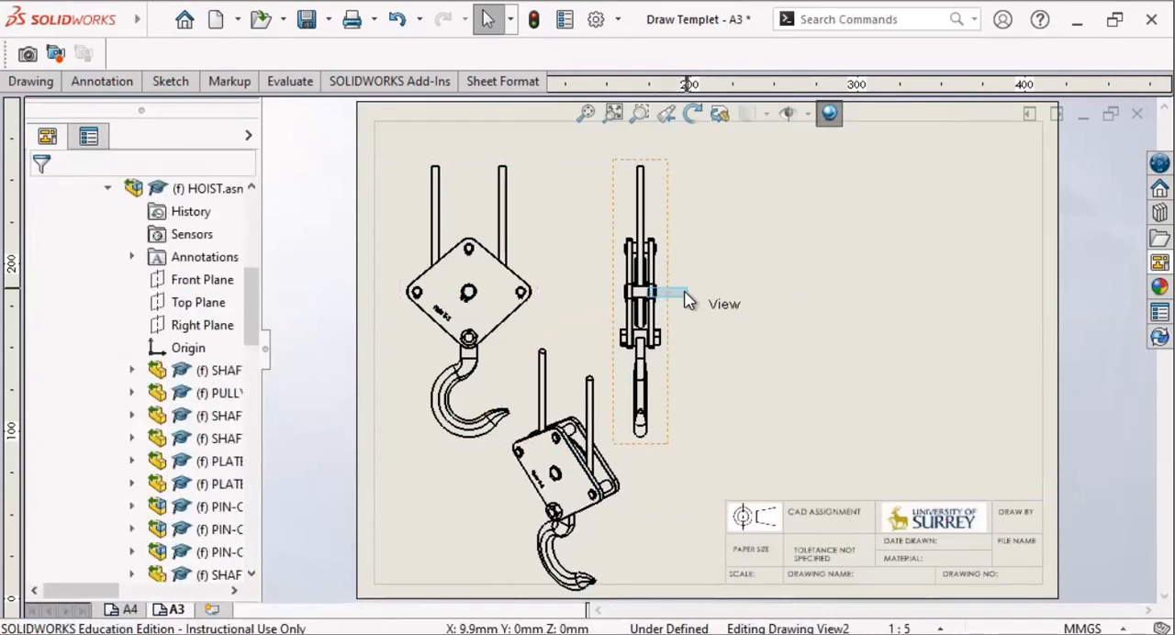
mouse_move(677, 289)
mouse_down()
mouse_move(713, 286)
mouse_move(701, 292)
mouse_up()
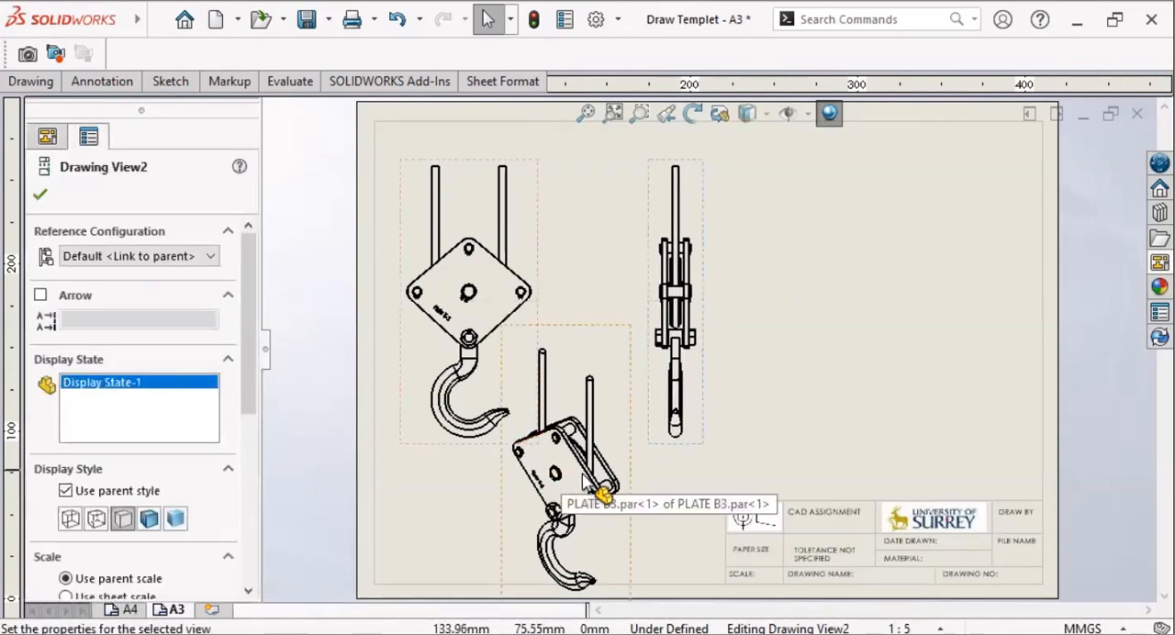
mouse_move(630, 464)
mouse_down()
mouse_move(766, 463)
mouse_move(746, 464)
mouse_up()
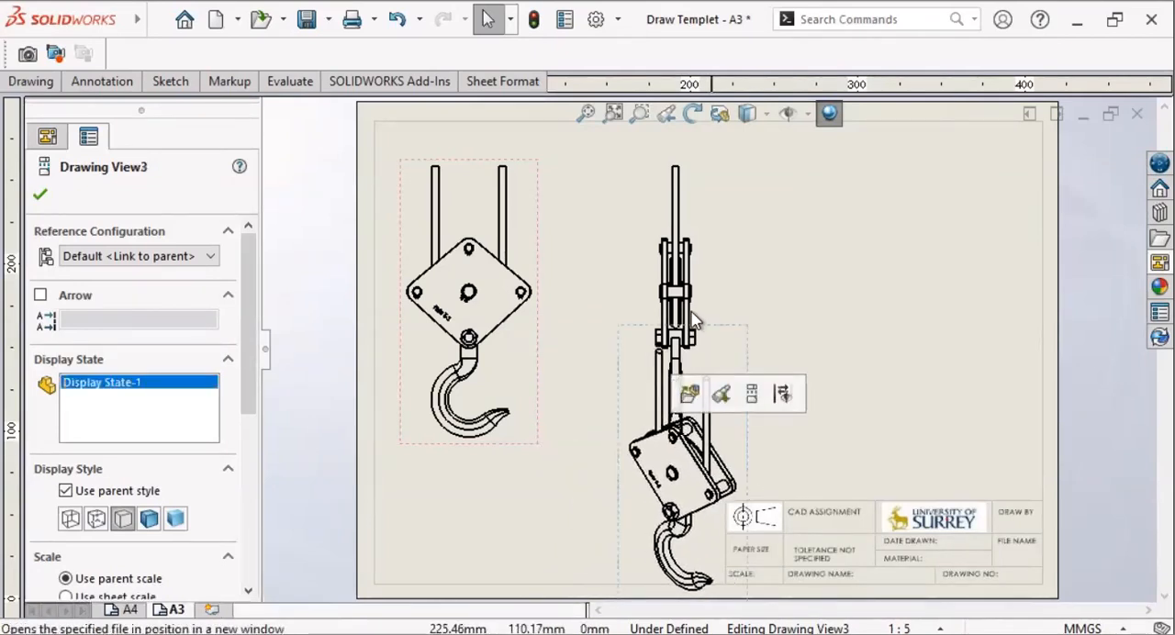
drag(693, 270, 616, 275)
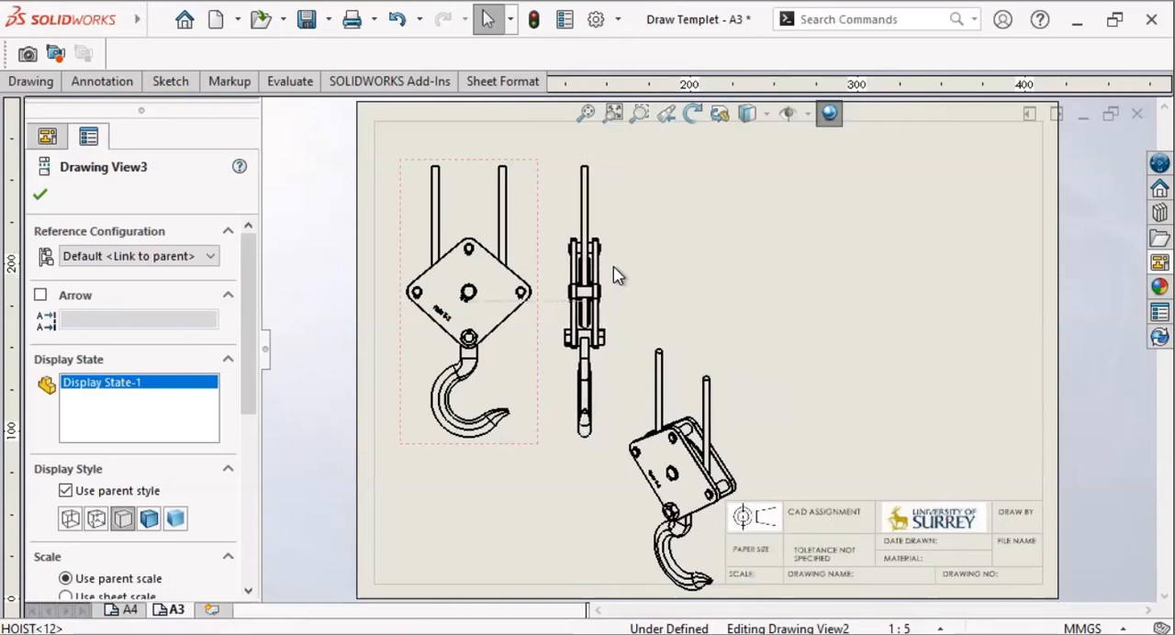
Step: Arrange the three hoist views in a row, with the main view near the sheet's left border and the pictorial view beside the side view
click(517, 270)
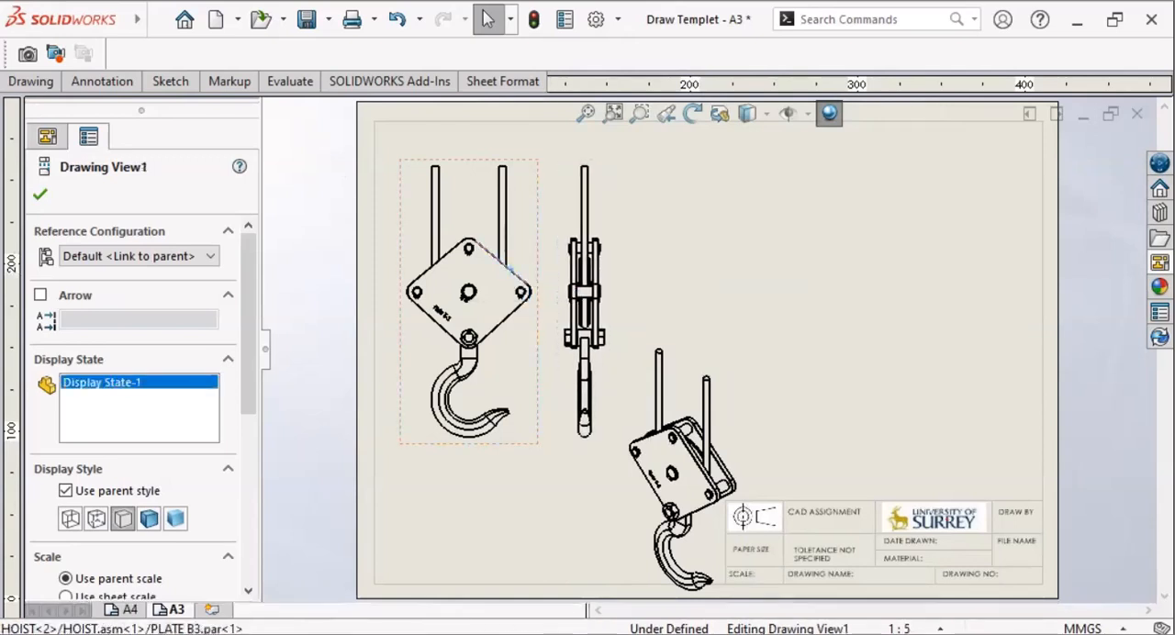
click(548, 284)
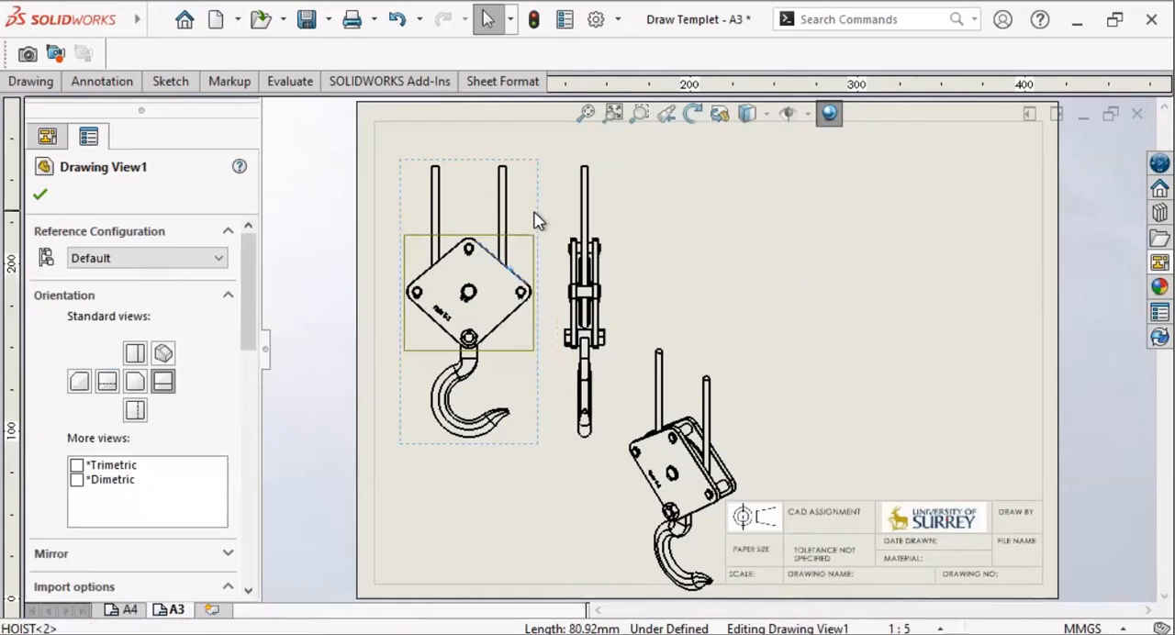
drag(538, 221, 521, 219)
drag(611, 220, 597, 222)
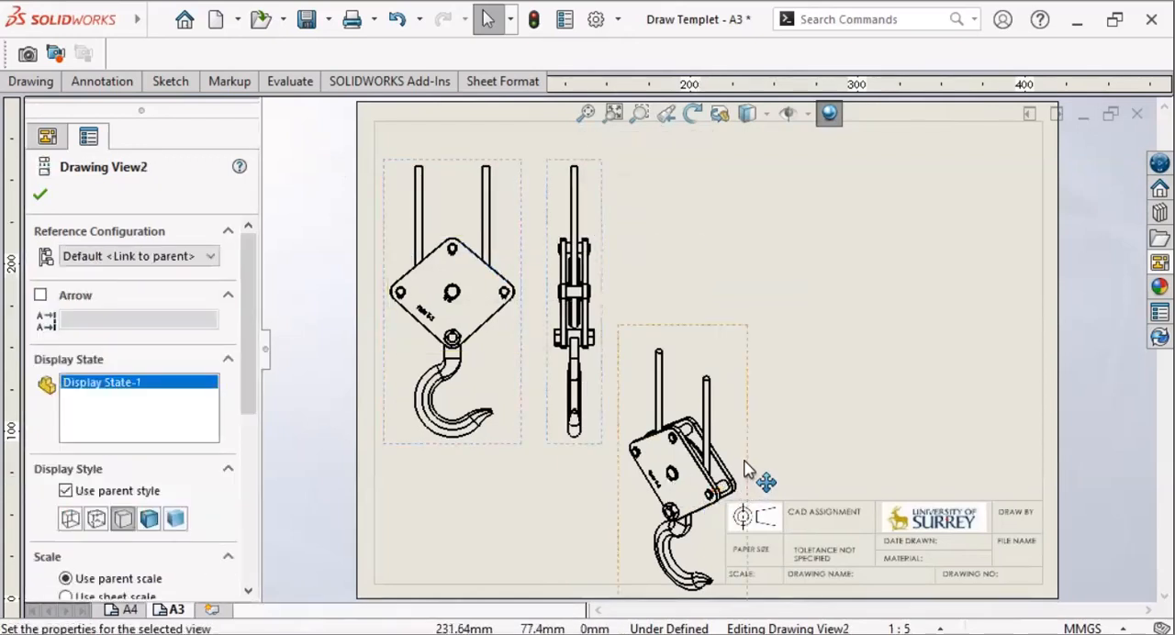
drag(745, 453, 757, 283)
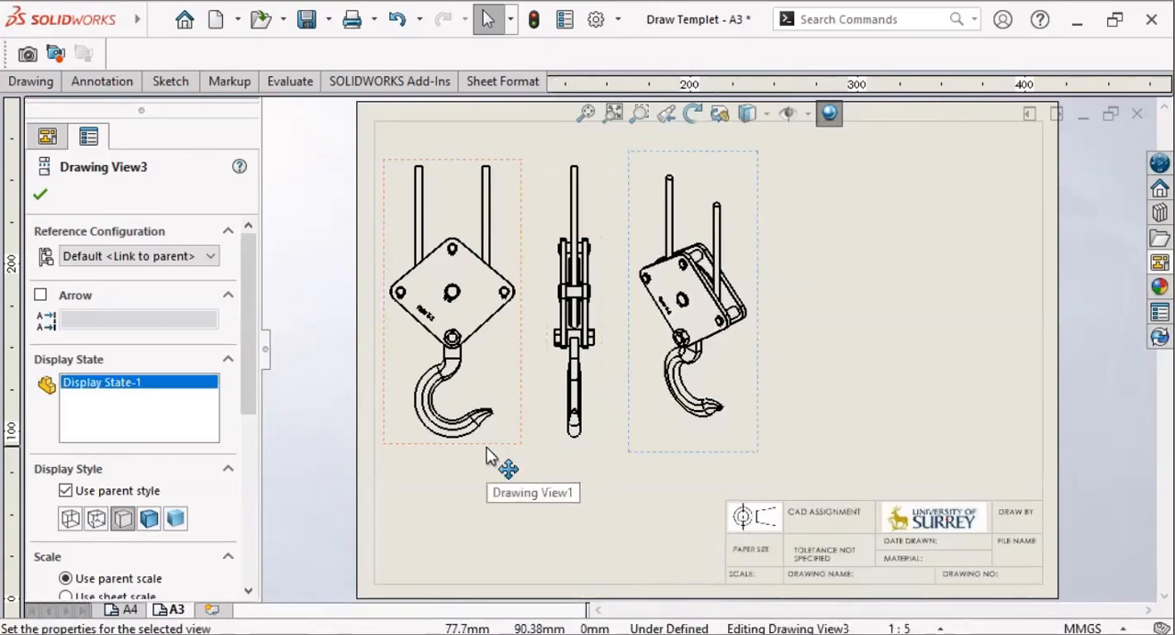
drag(485, 459, 487, 471)
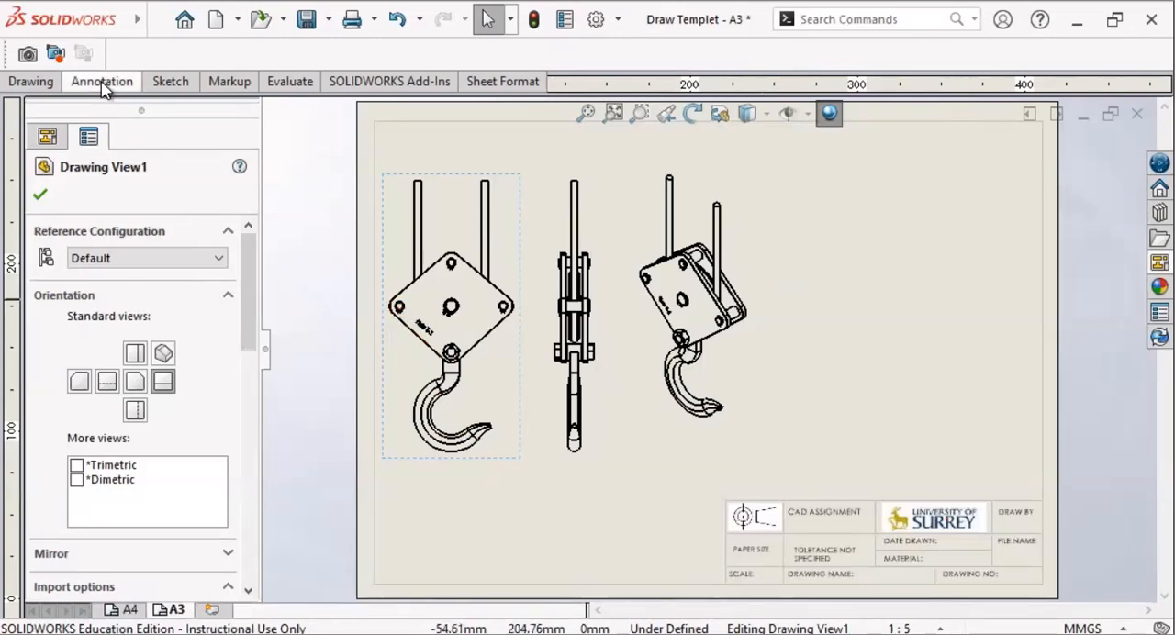
Step: Add a horizontal dimension between the two outer side pins of the main view's plate, placed below the hook
click(102, 82)
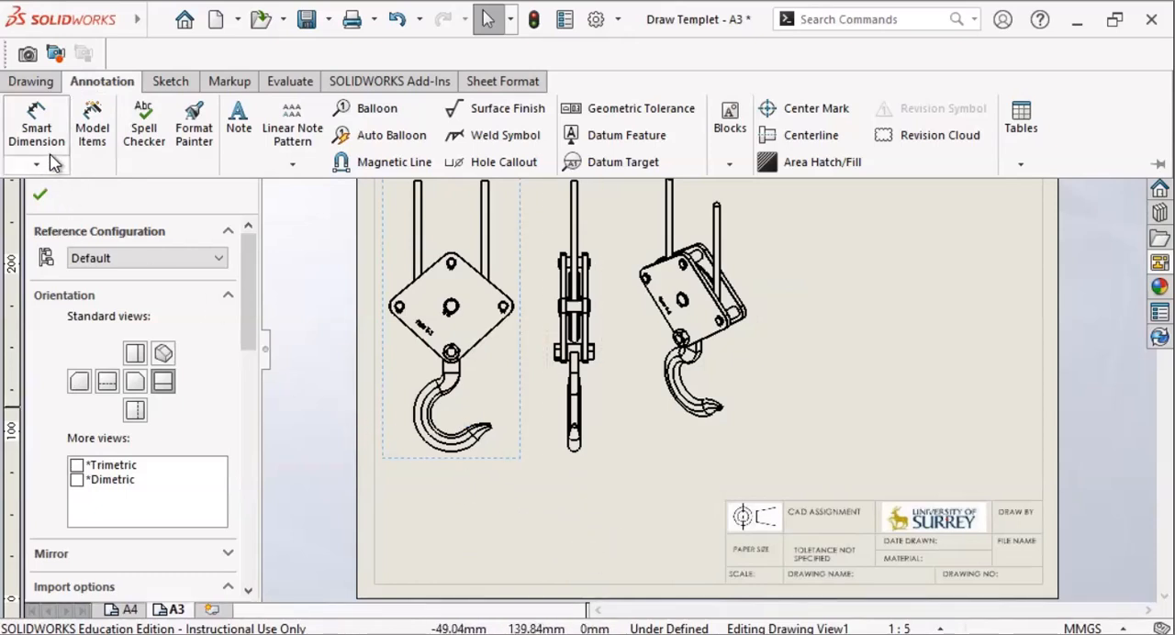
click(37, 166)
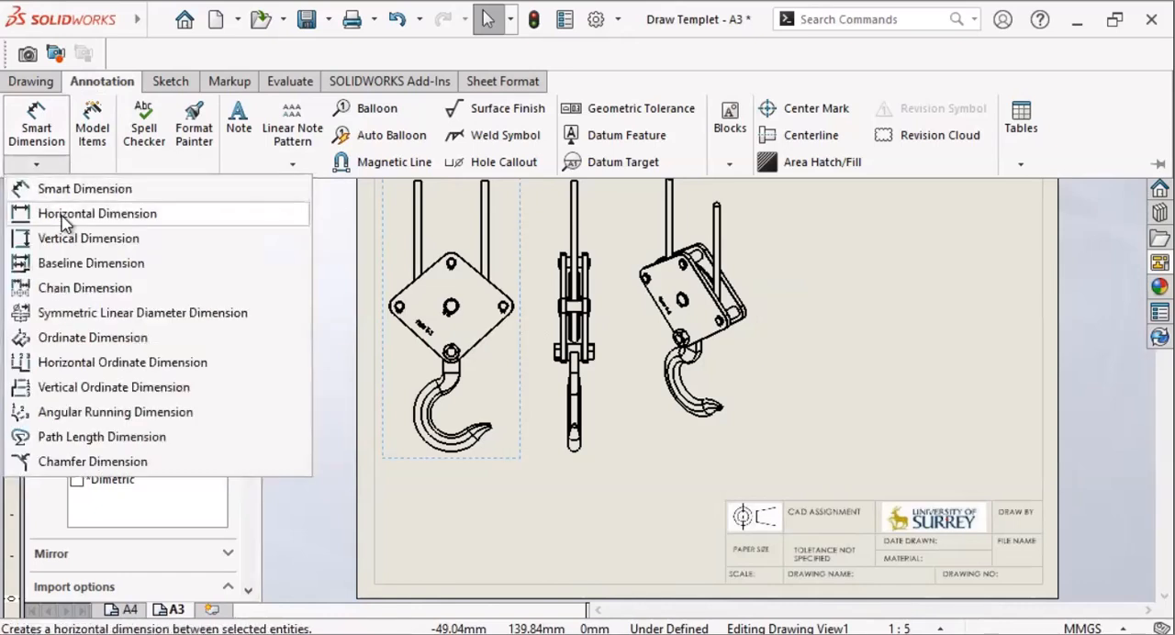
click(59, 215)
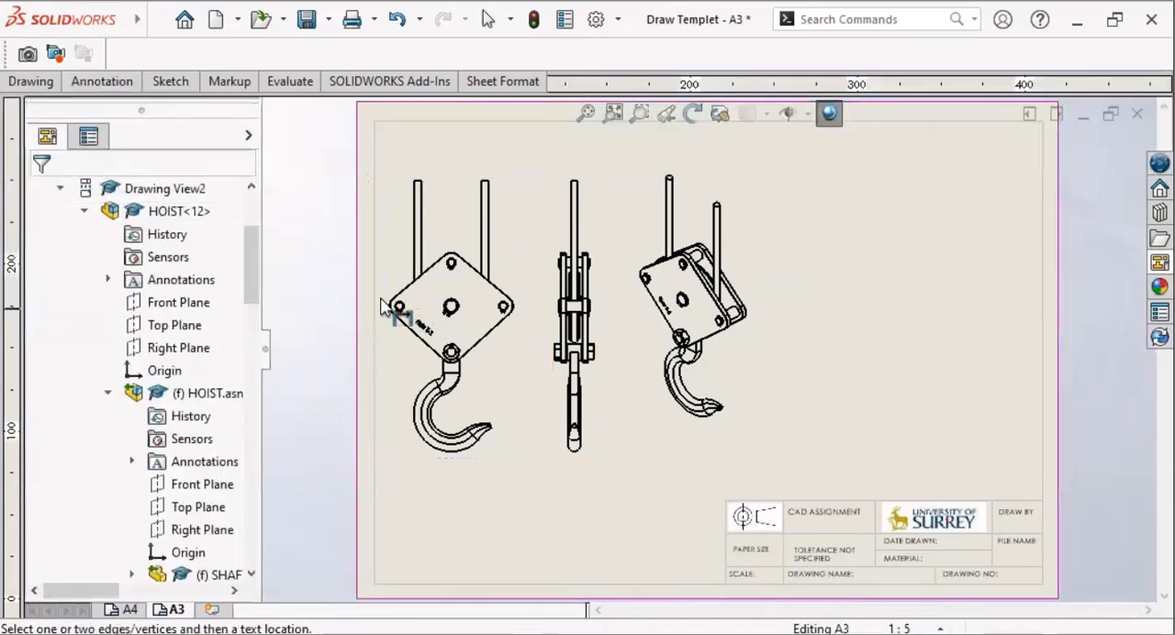
scroll(418, 321, down, 5)
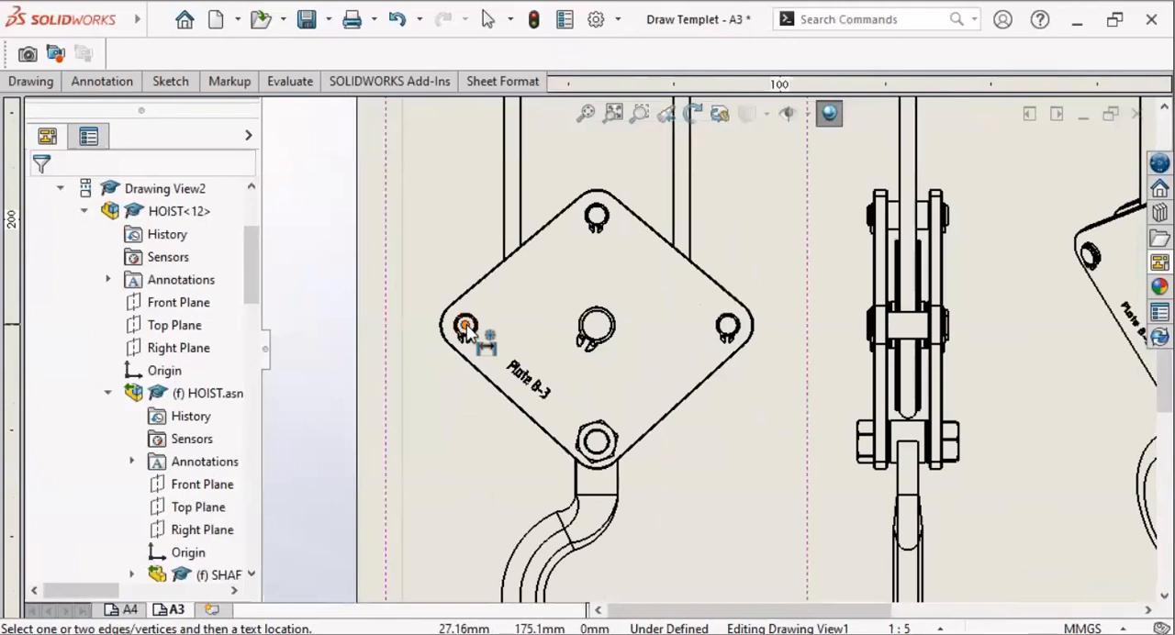
click(473, 329)
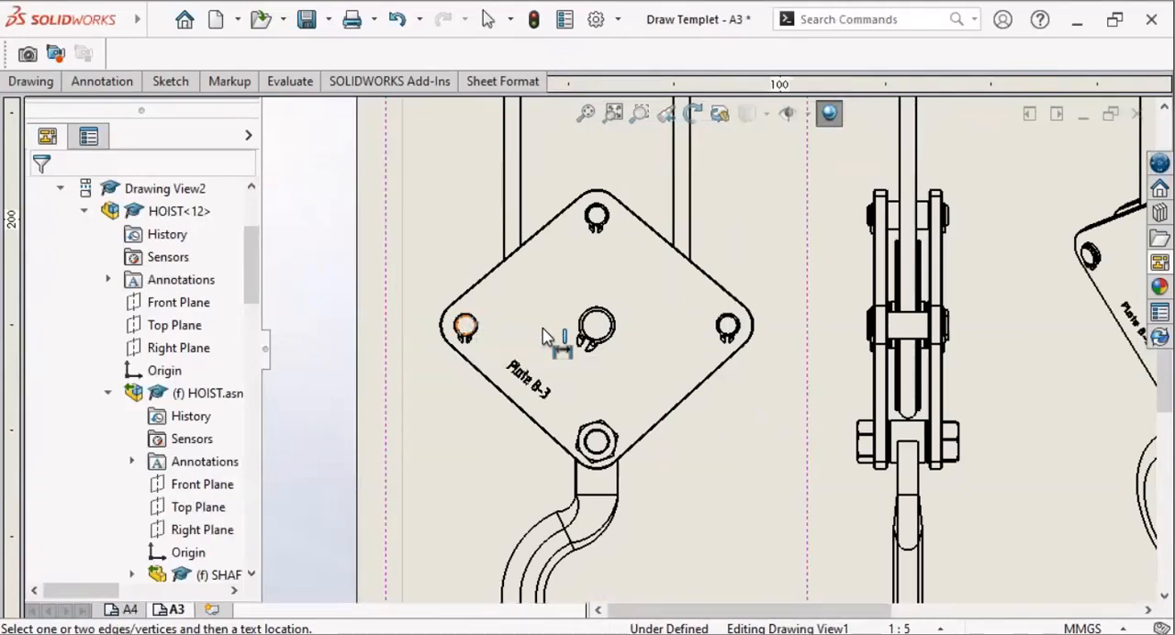
click(740, 331)
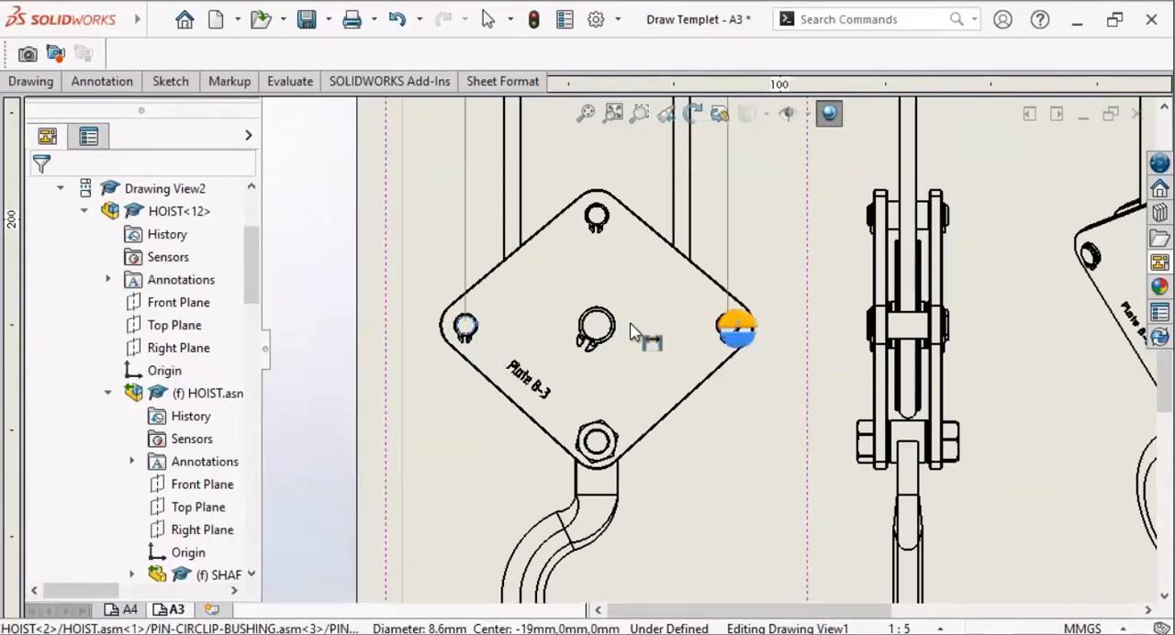
scroll(620, 360, down, 2)
scroll(617, 364, down, 1)
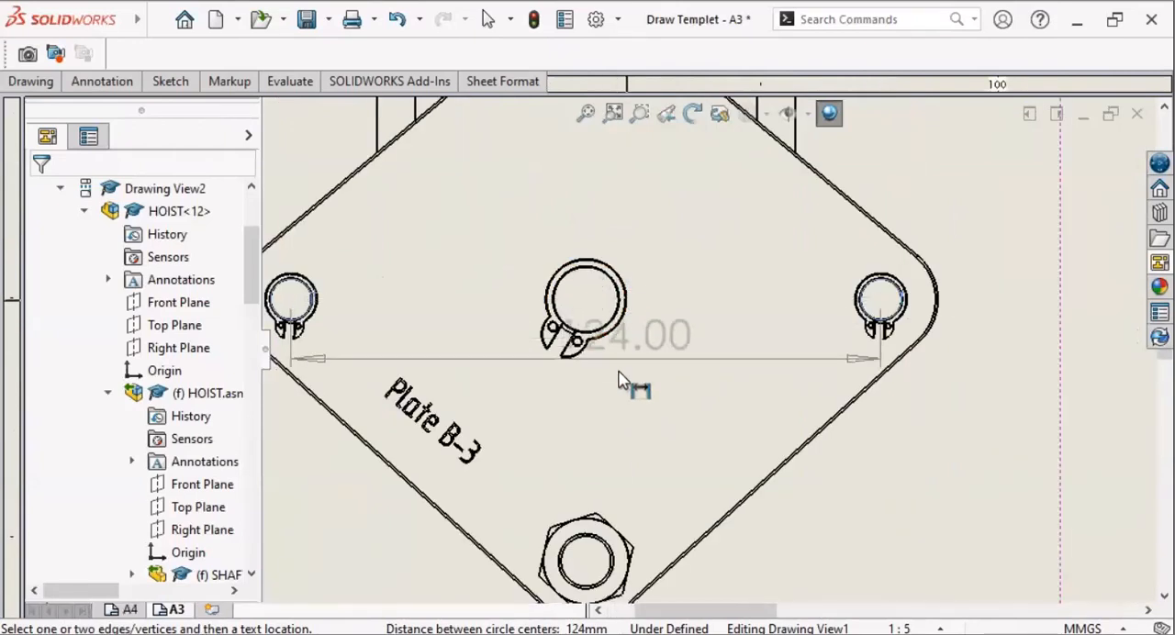
scroll(622, 377, up, 3)
scroll(623, 358, up, 4)
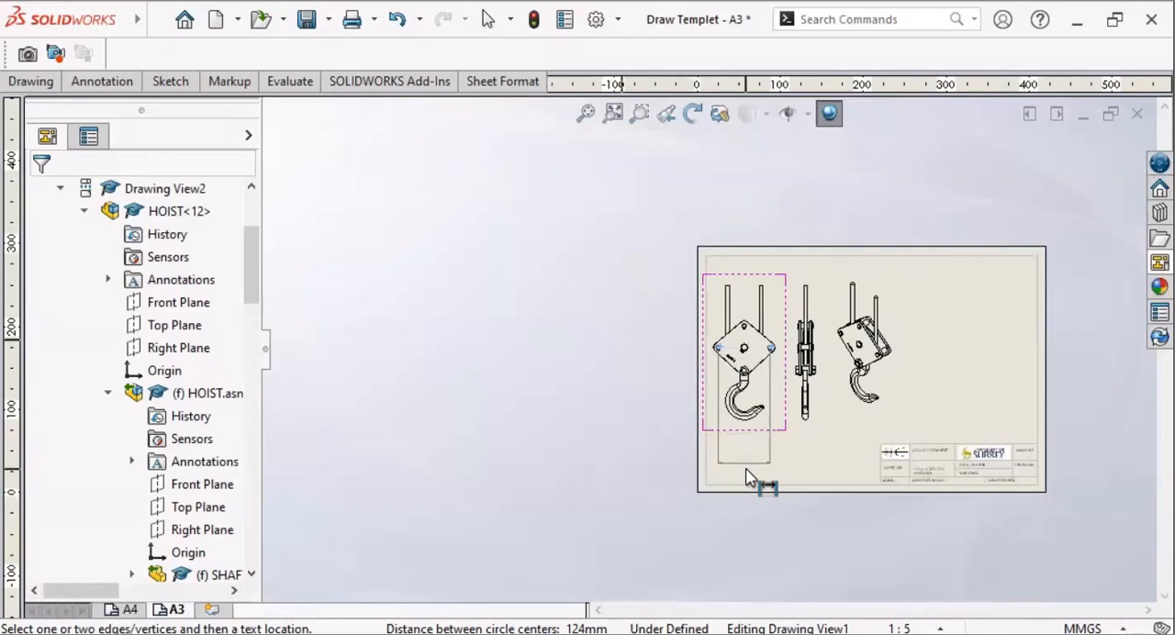
click(726, 462)
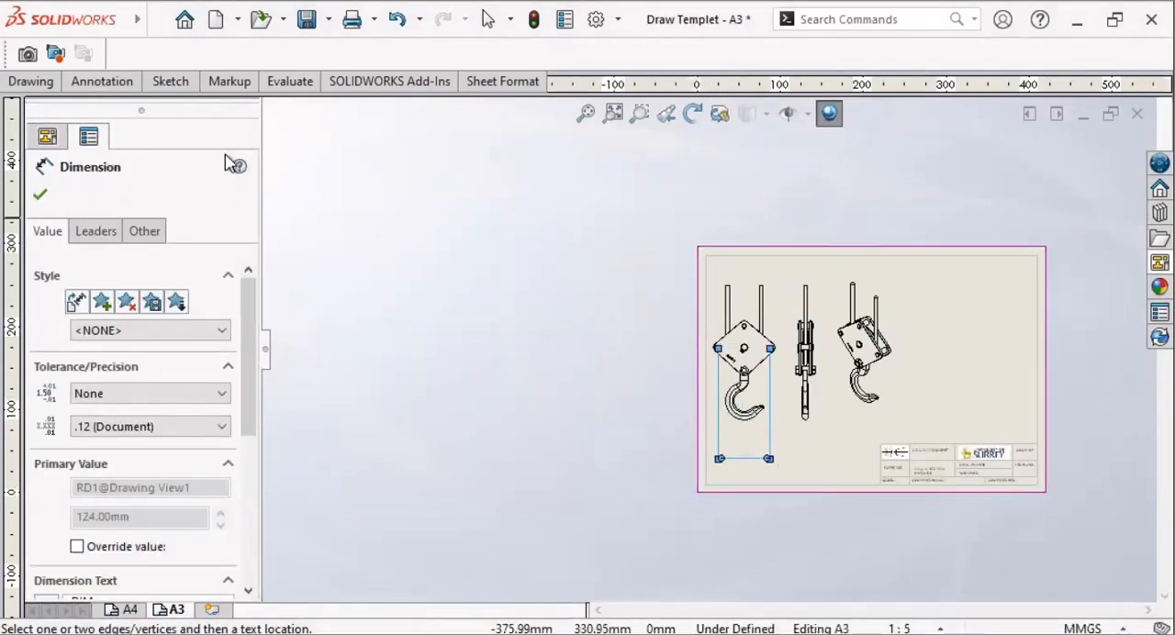
click(41, 195)
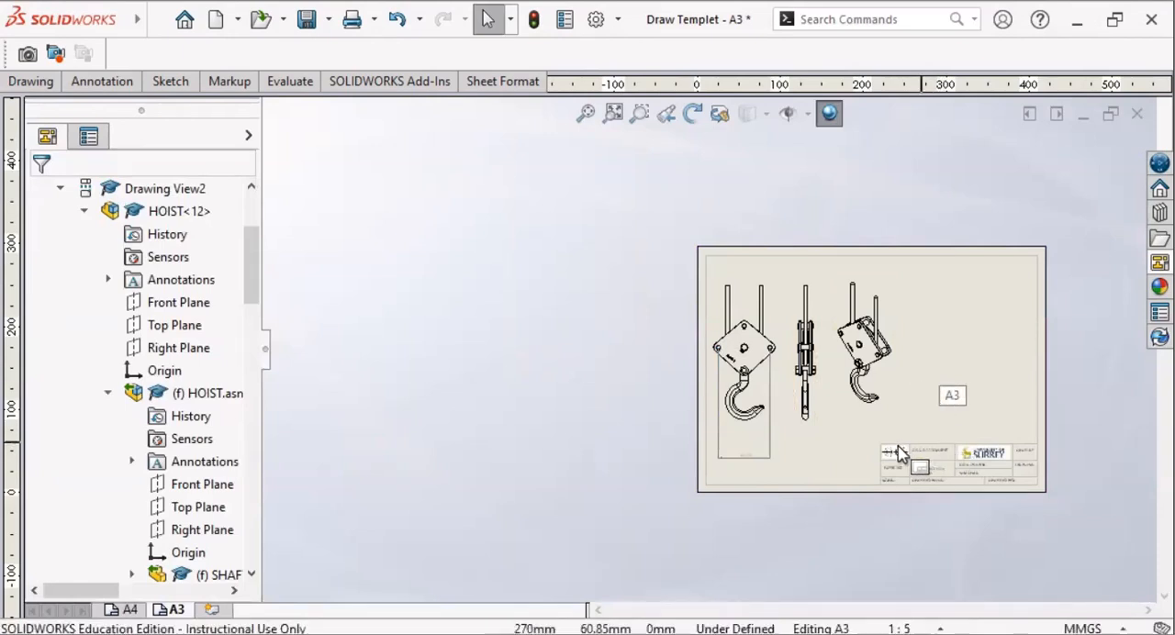
Step: Create a Bill of Materials from the side view, using the bom-standard template and the Parts only type
key(f)
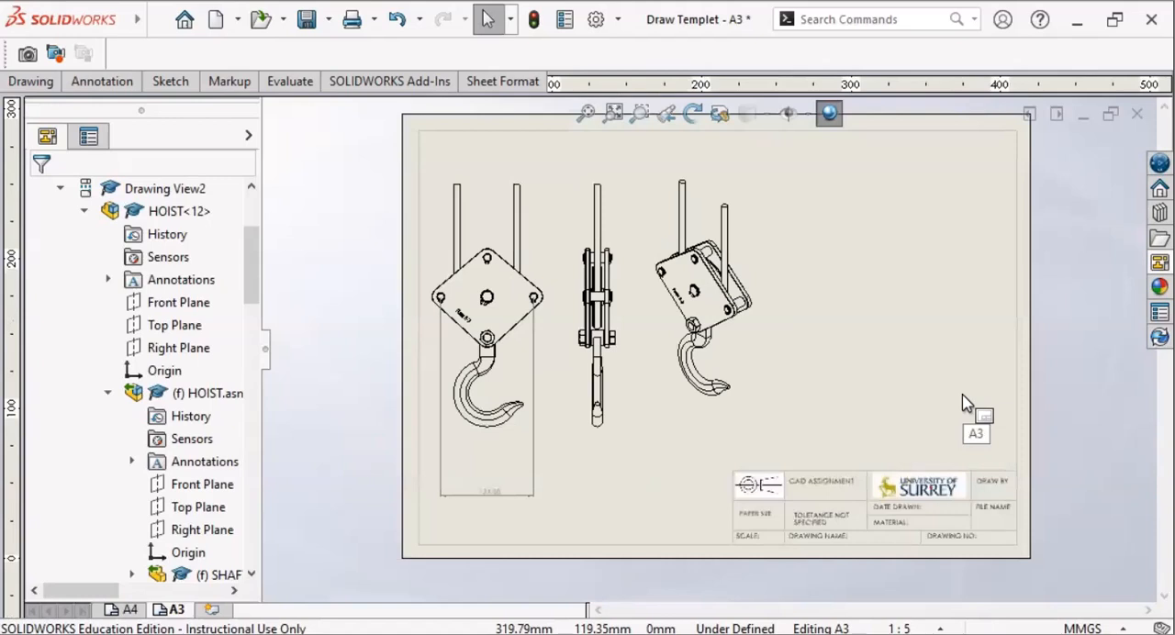
key(z)
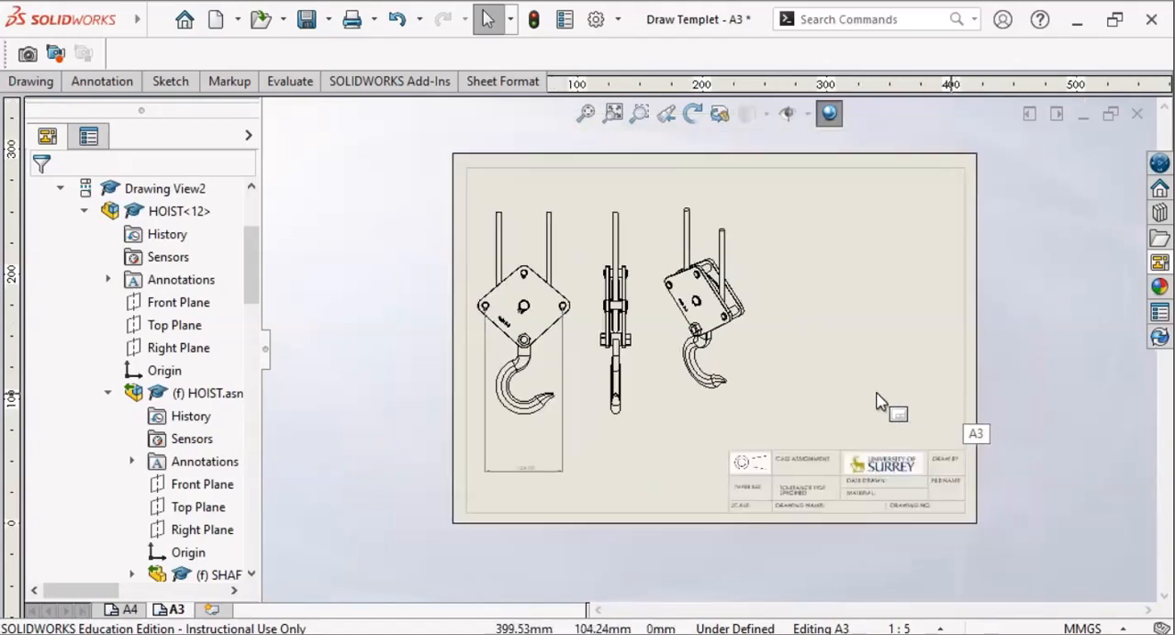
click(99, 84)
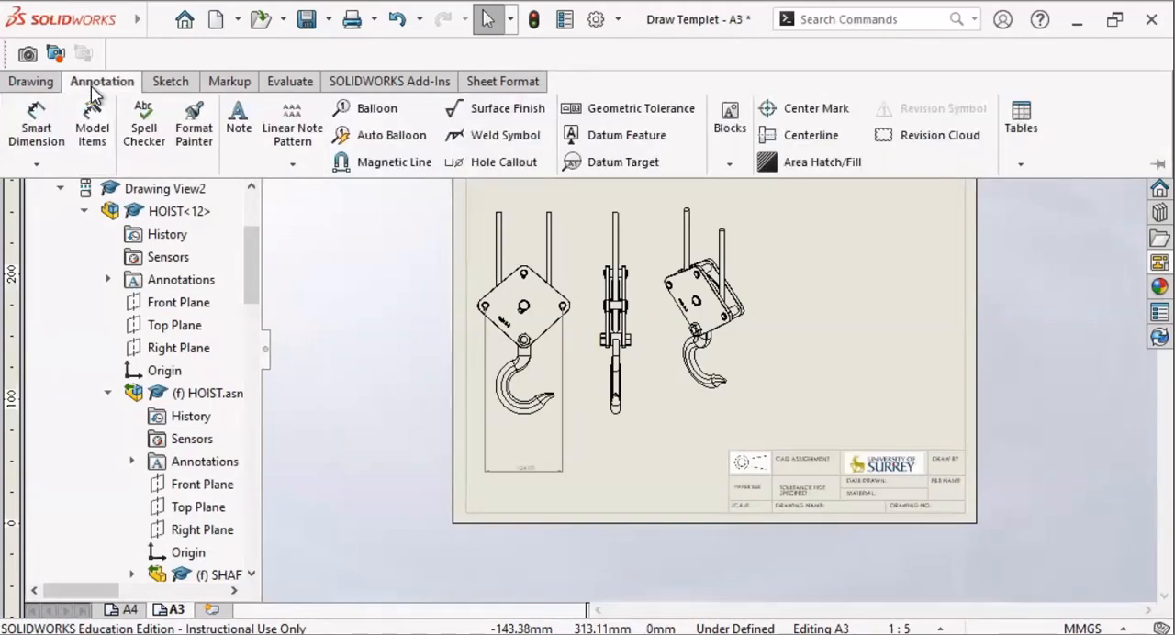
click(1024, 164)
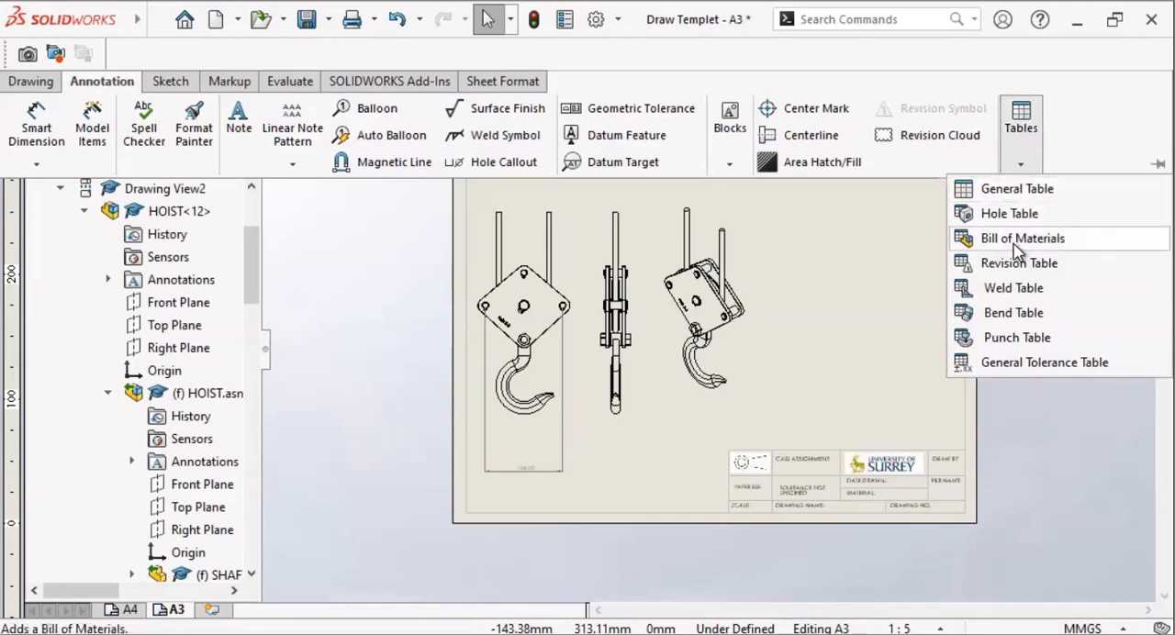
click(1016, 241)
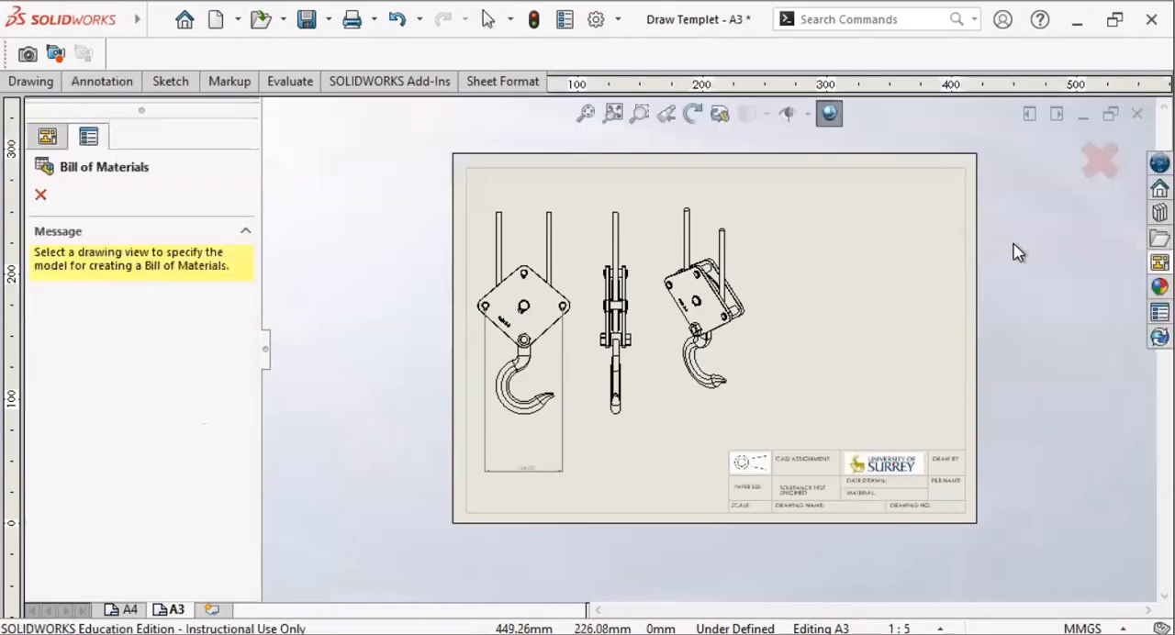
click(629, 310)
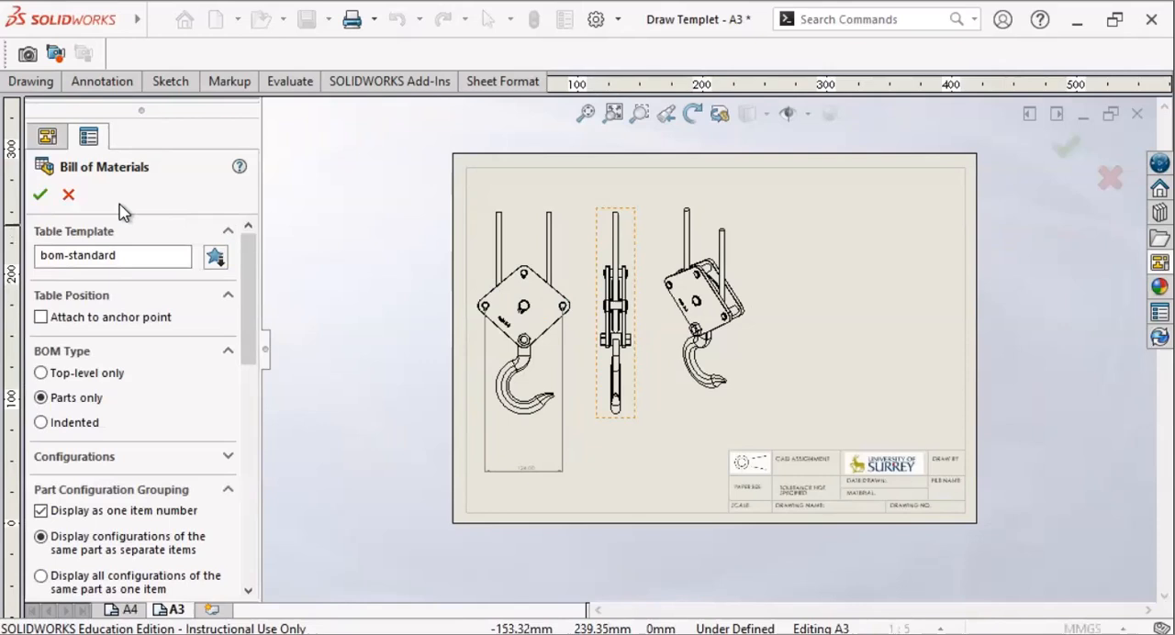
click(40, 197)
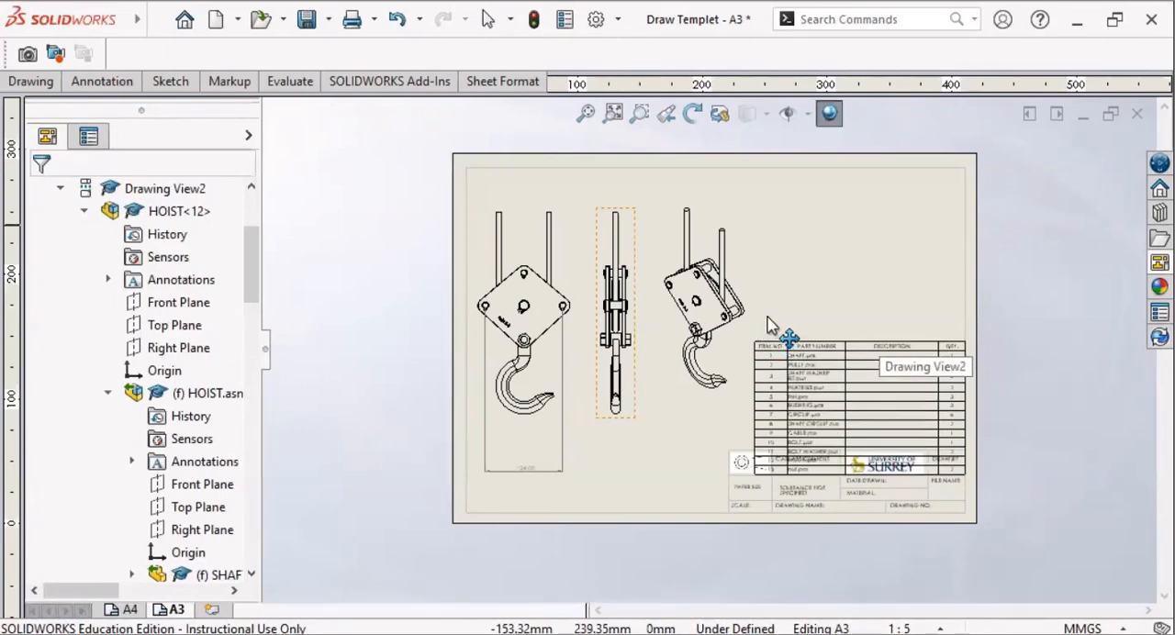
Step: Place the Bill of Materials table directly above the title block, aligned with the sheet's right border
scroll(831, 349, down, 2)
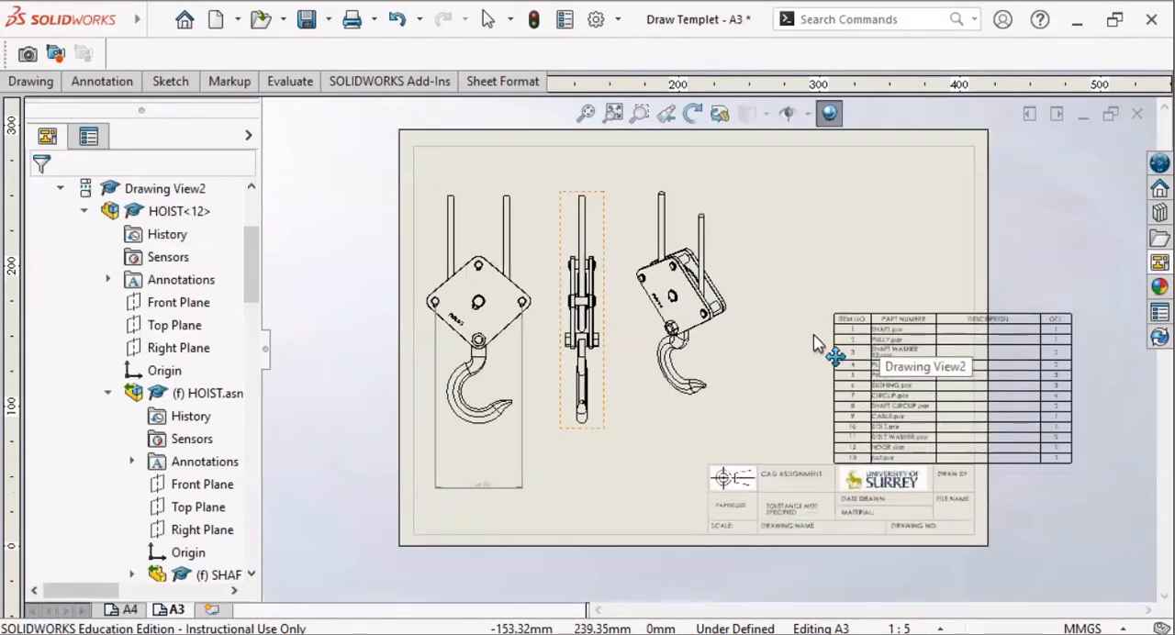
scroll(801, 339, down, 1)
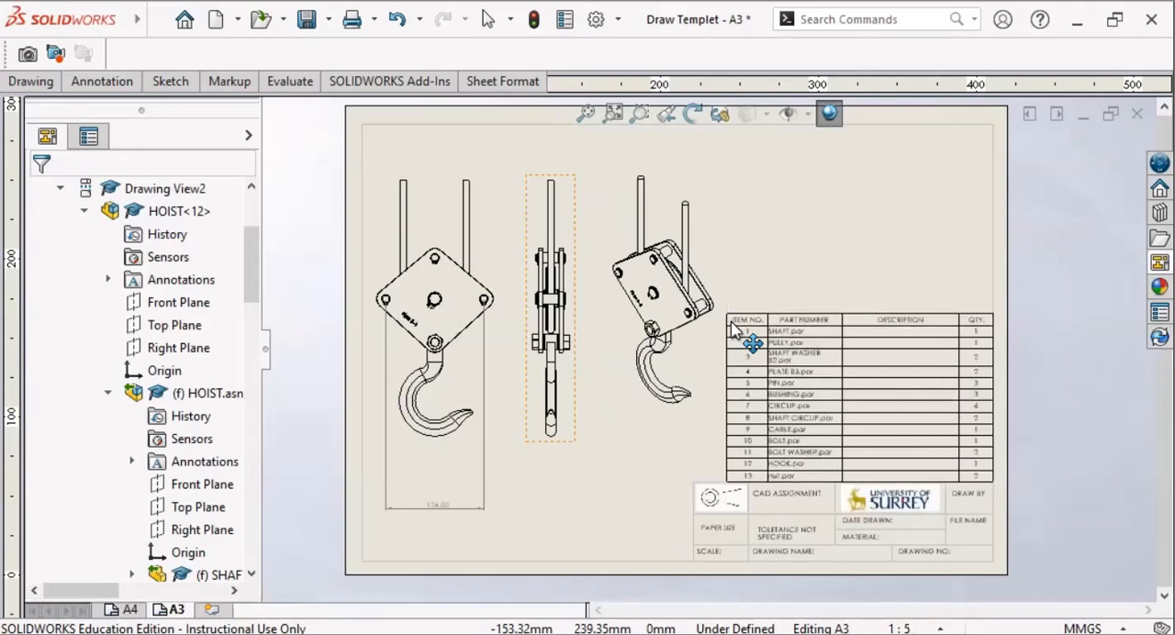
click(732, 330)
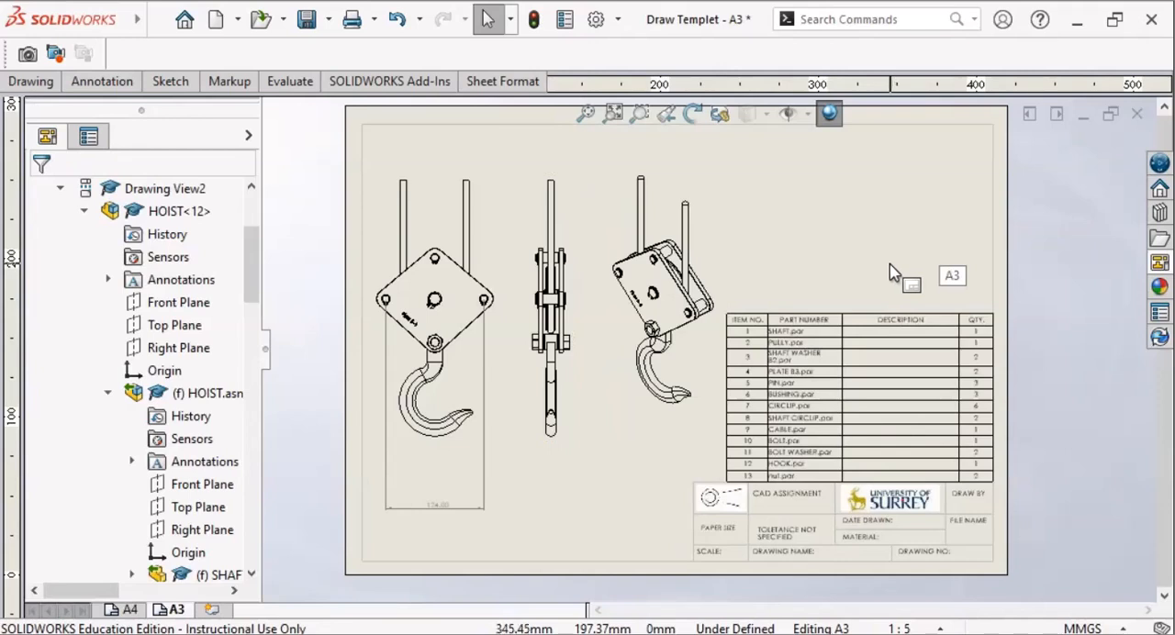
click(891, 414)
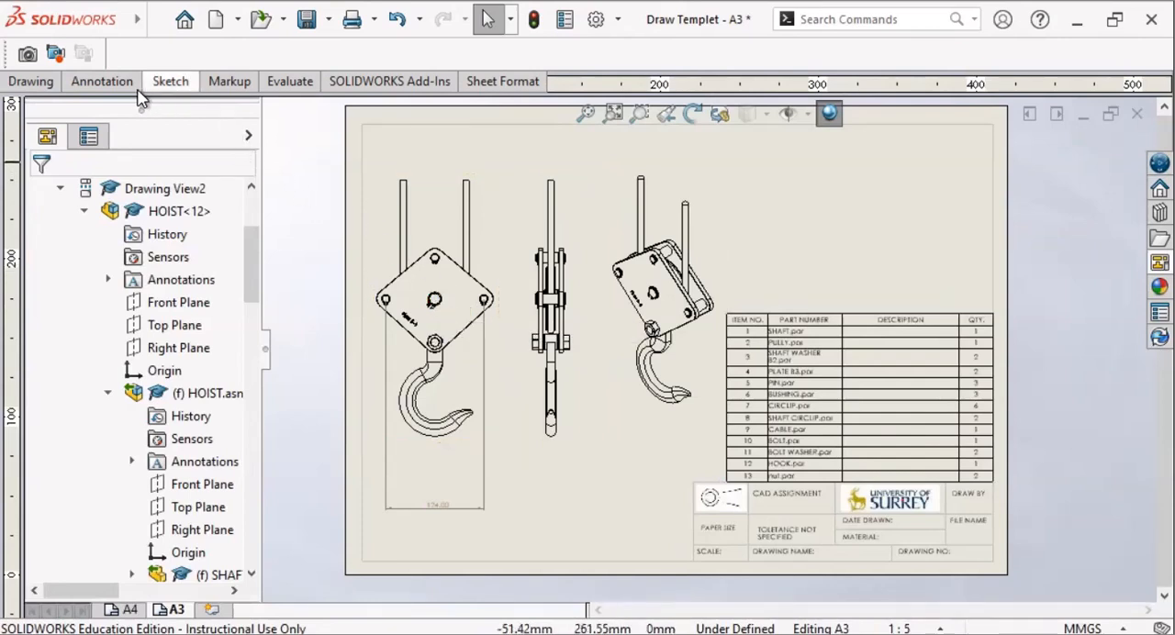
Step: Insert circular item balloons for all components of the hoist's side view with Auto Balloon
click(102, 81)
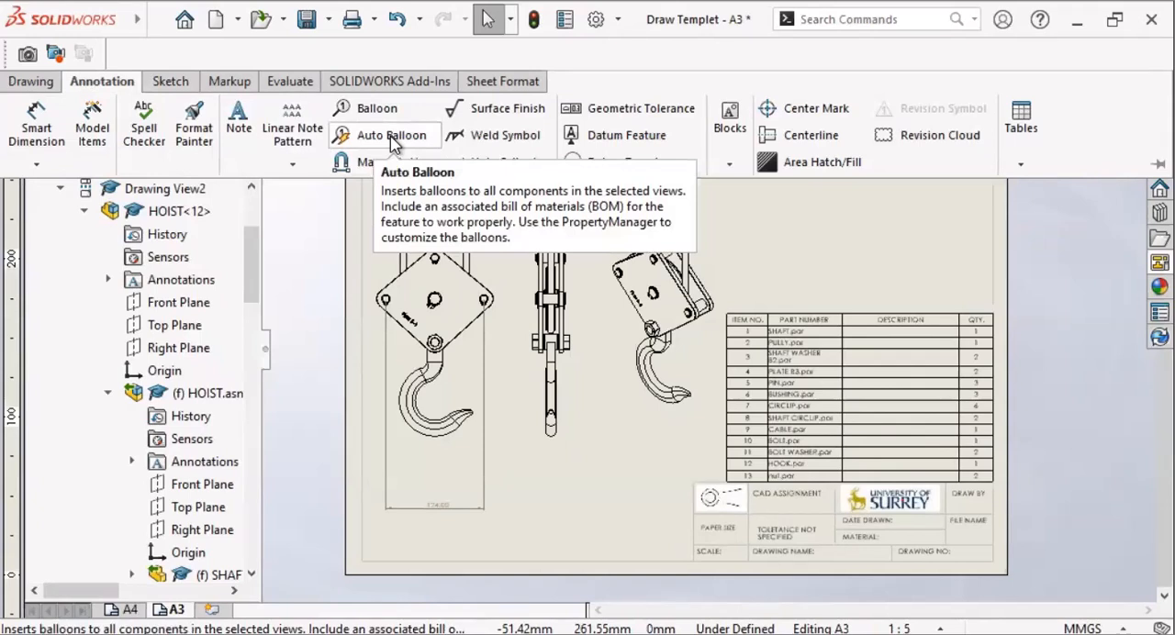
click(391, 138)
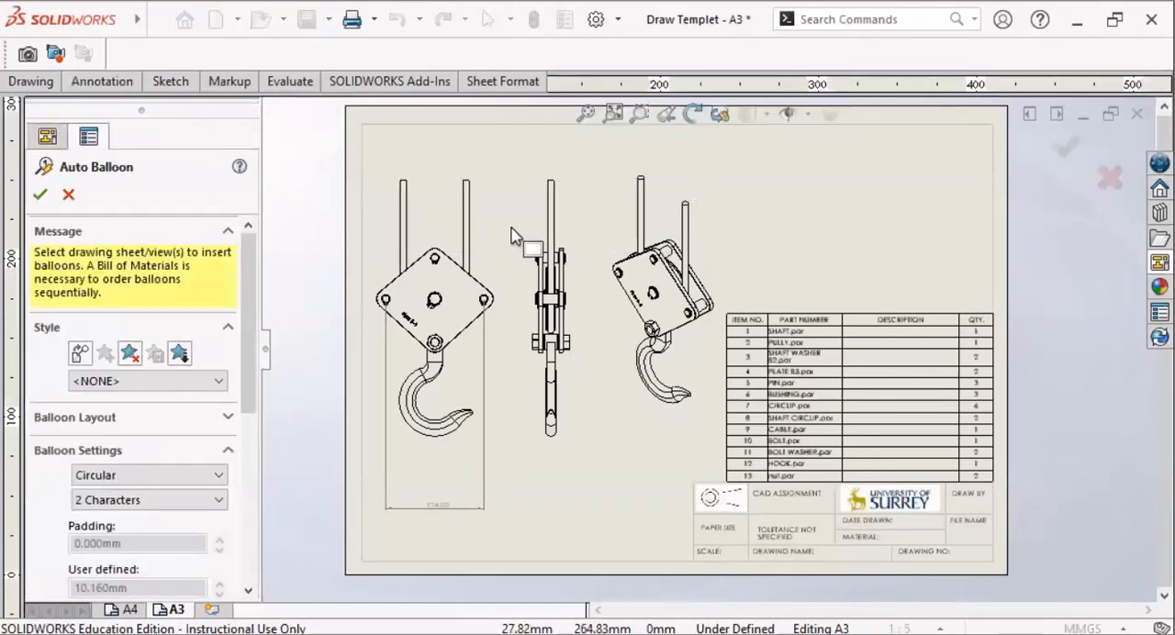
click(565, 261)
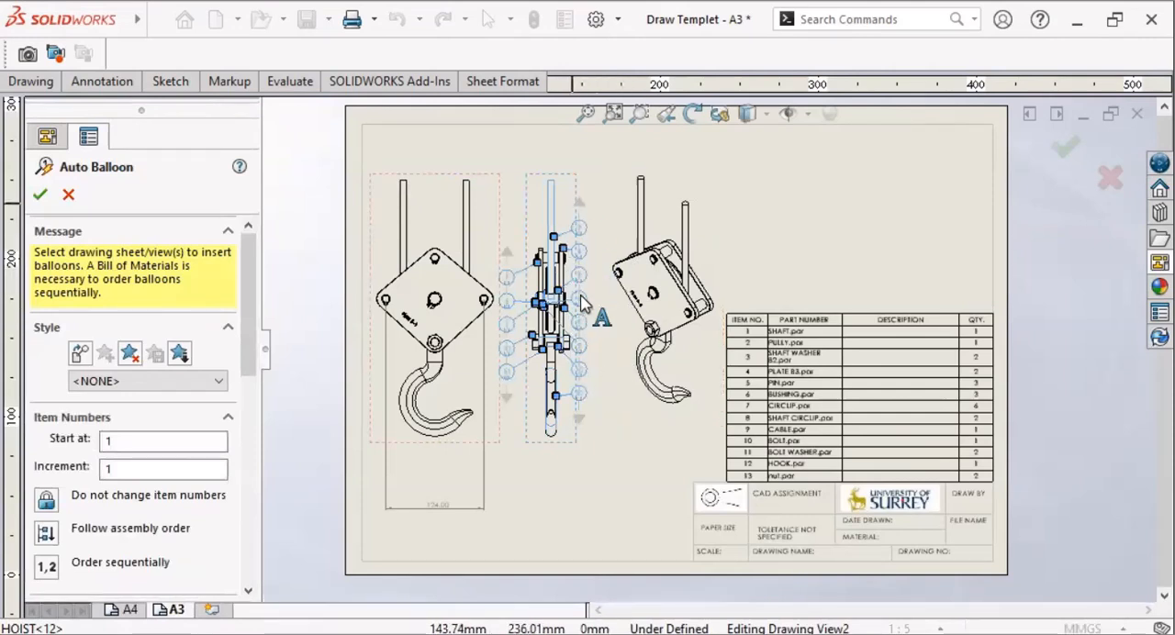
Step: Examine the previewed balloon numbers and leaders around the side view against the Bill of Materials
scroll(592, 250, down, 1)
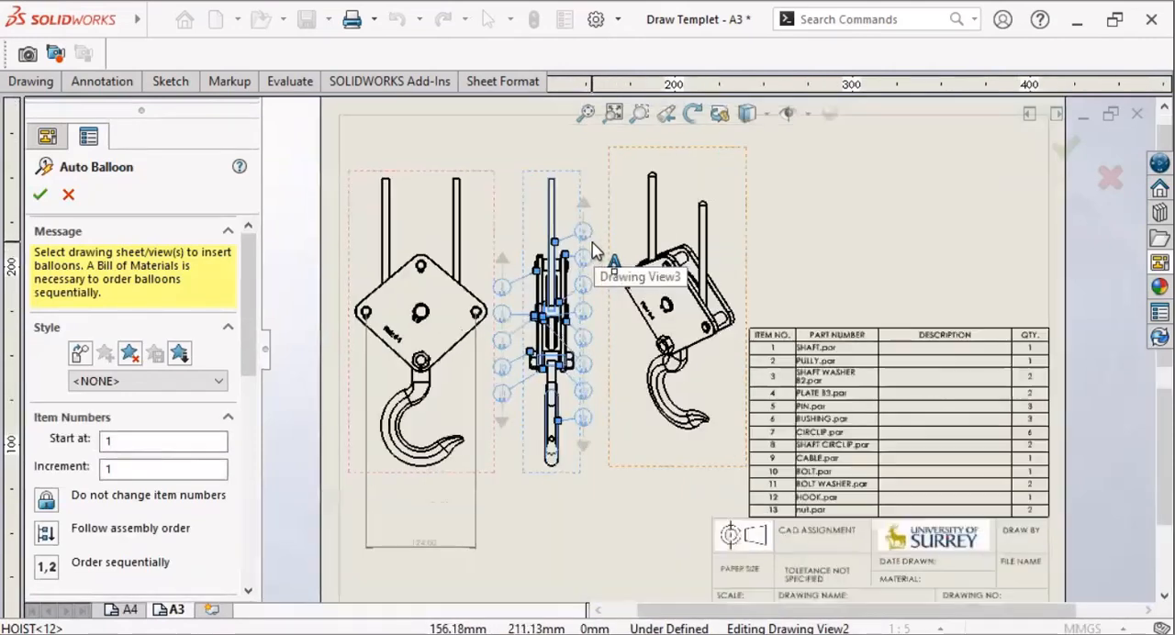
scroll(593, 250, down, 2)
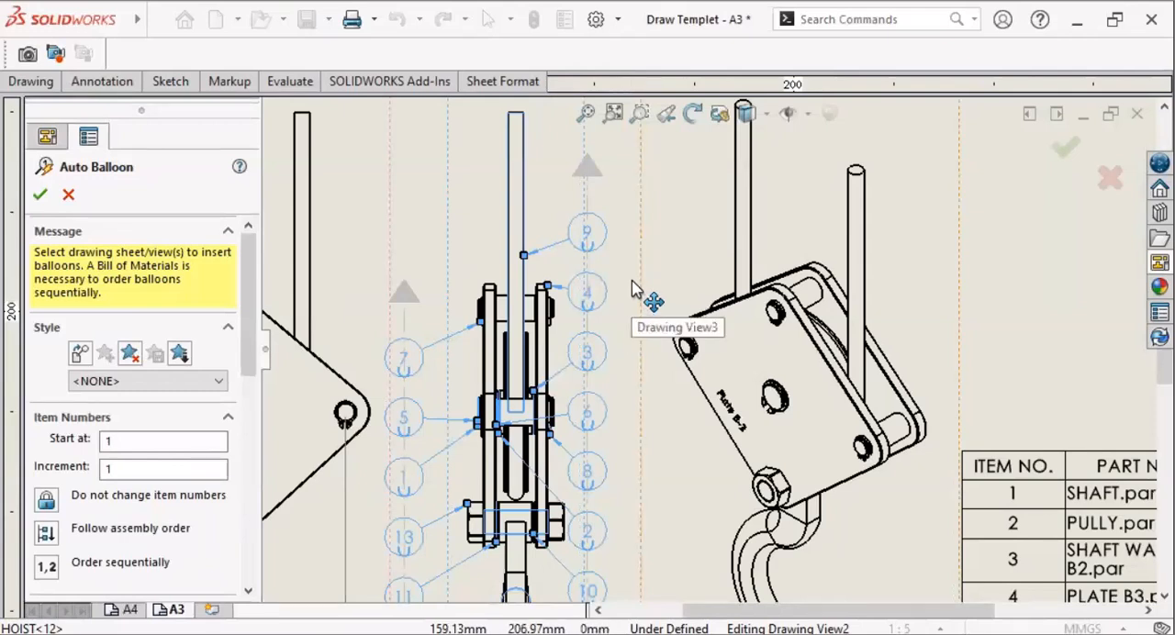
scroll(620, 274, down, 1)
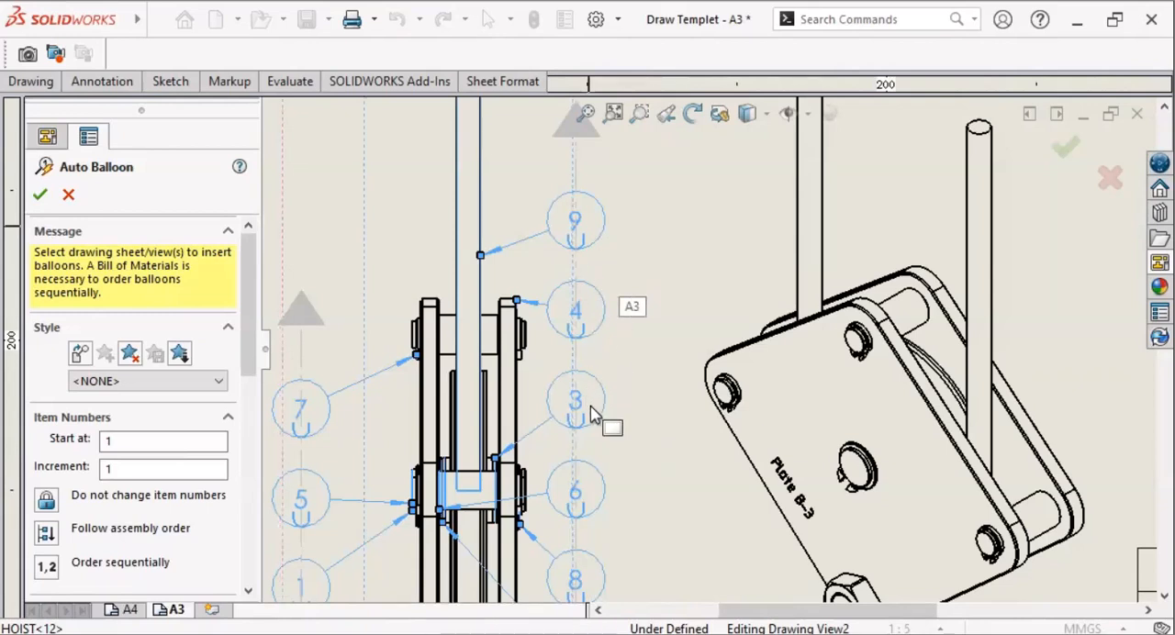
scroll(630, 415, up, 2)
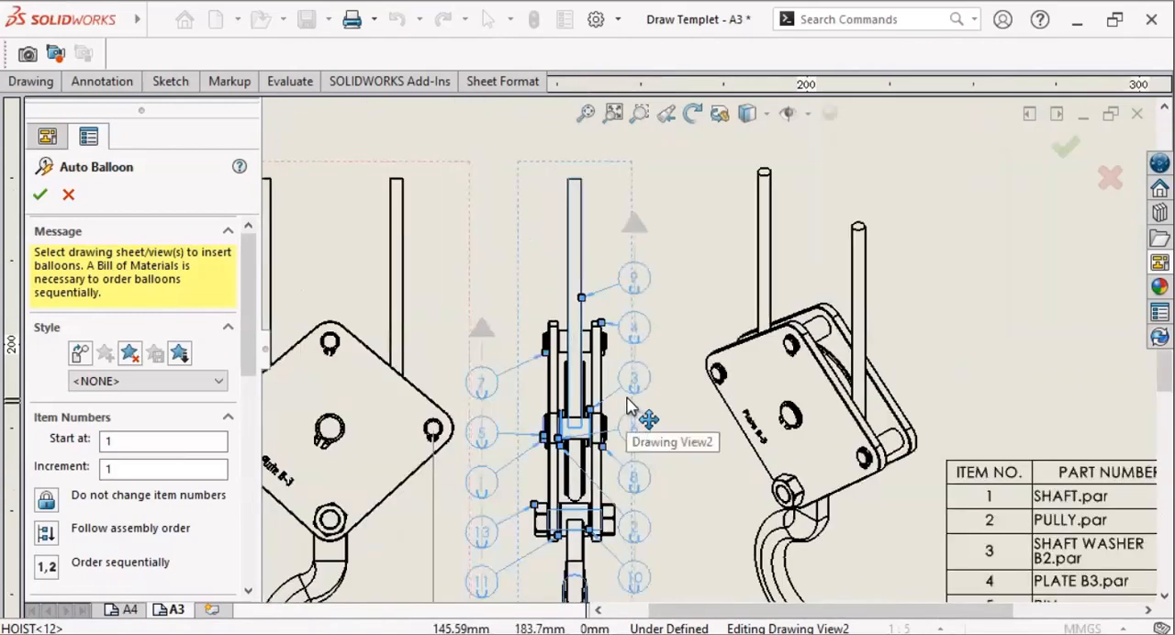
scroll(628, 402, up, 4)
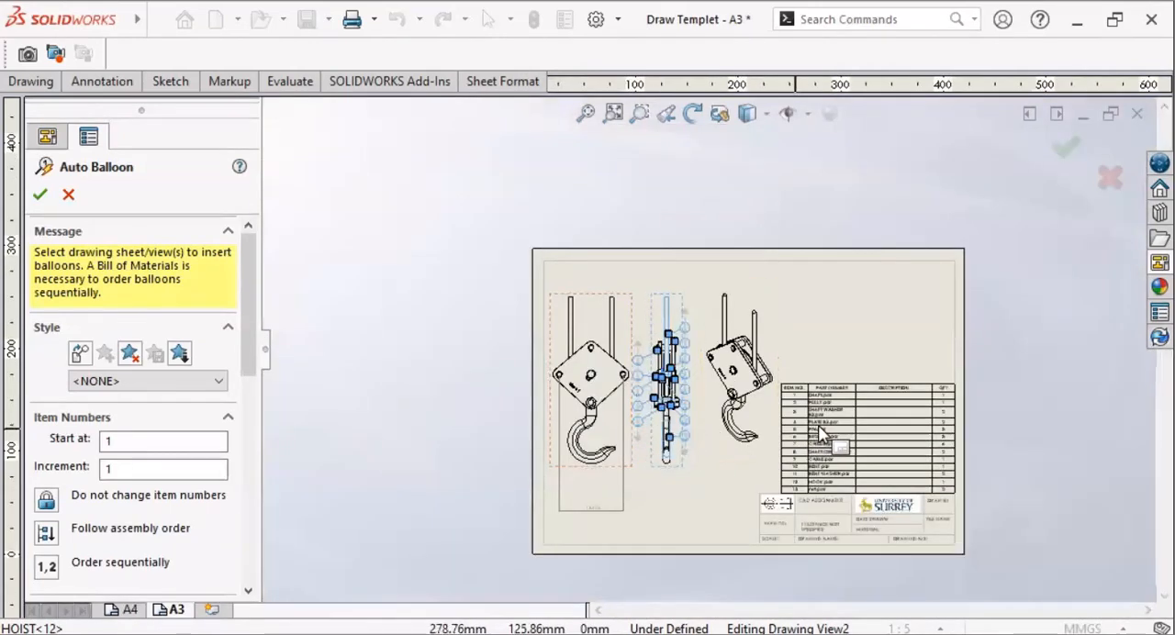
scroll(818, 425, down, 4)
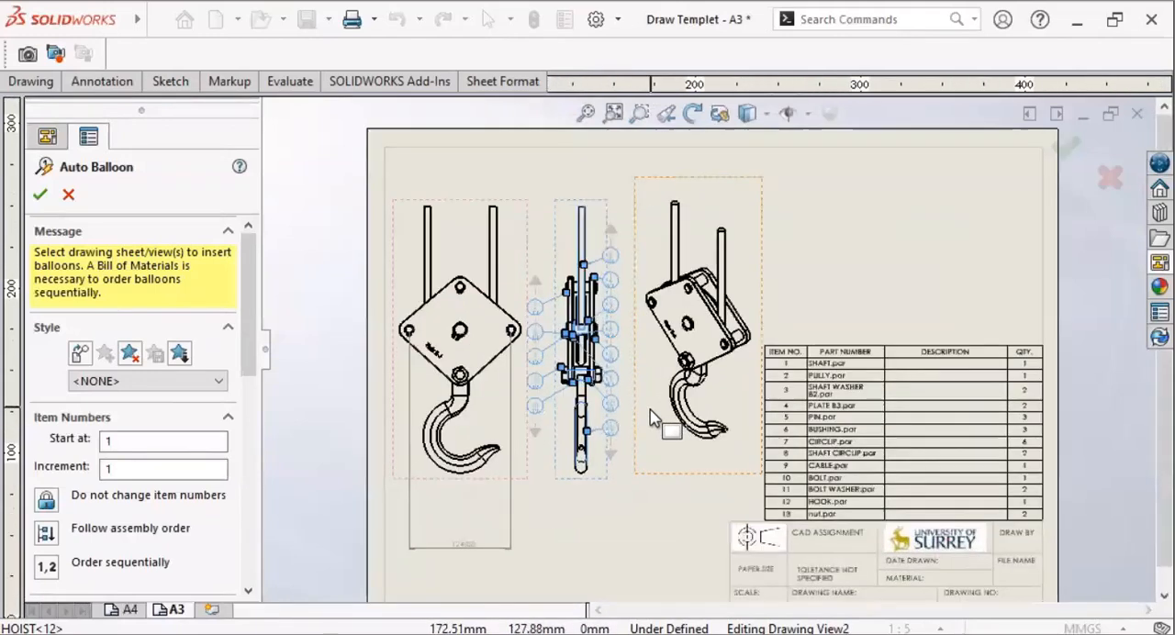
scroll(650, 418, down, 4)
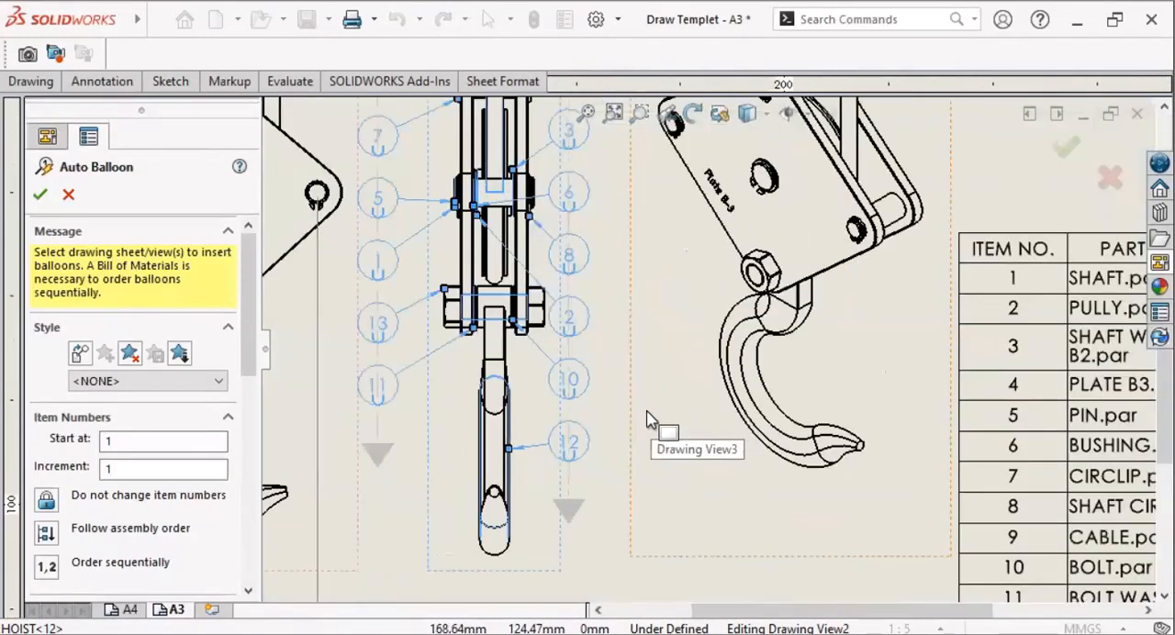
scroll(650, 418, up, 3)
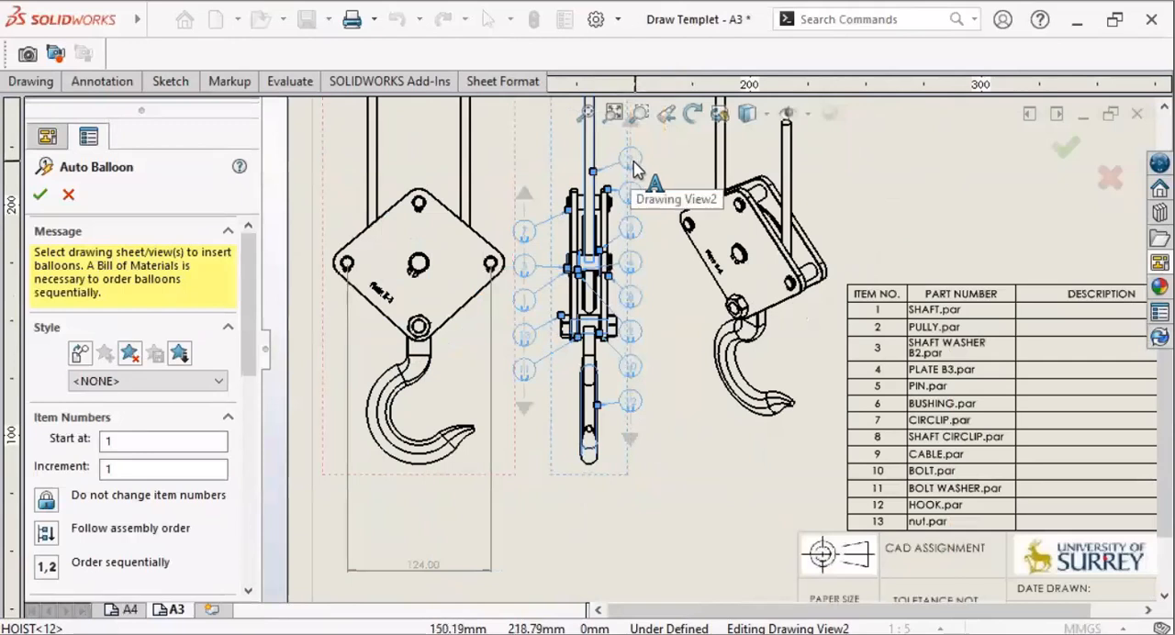
Step: Pull the two balloon columns slightly closer to the side view and accept the automatic balloons
drag(631, 160, 626, 160)
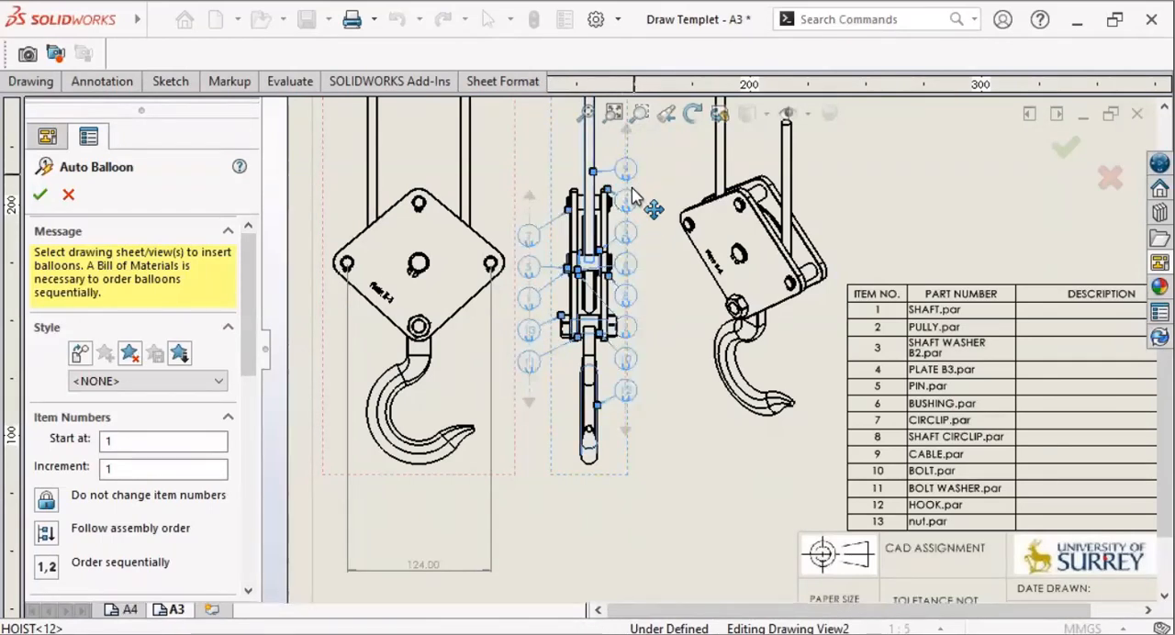
scroll(631, 197, up, 5)
scroll(764, 415, down, 3)
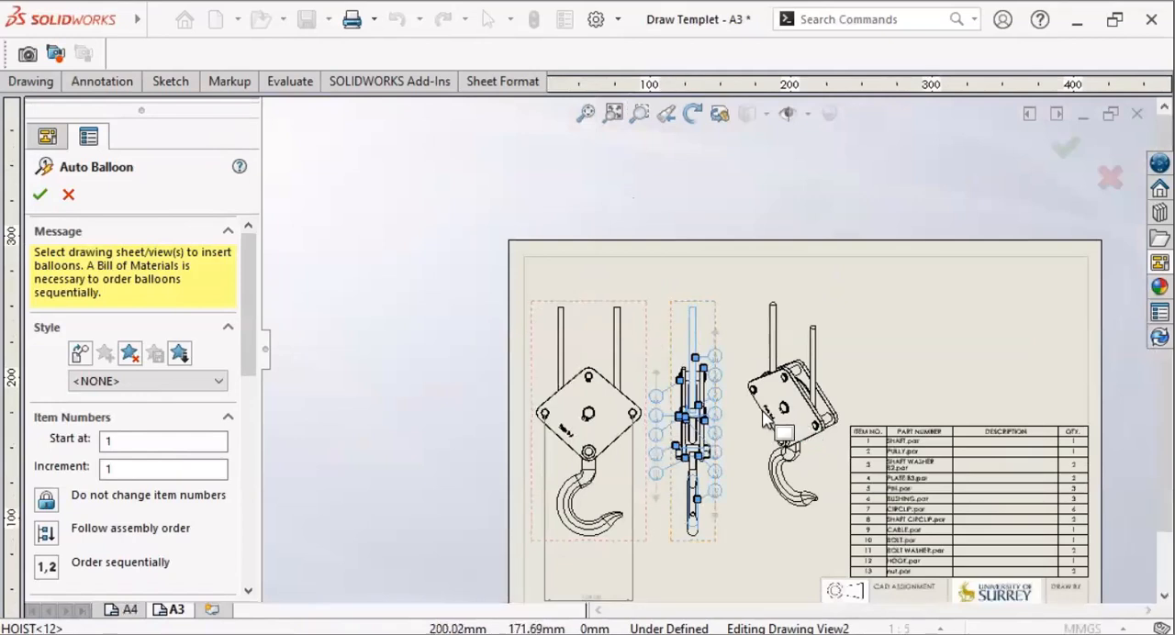
scroll(707, 447, down, 5)
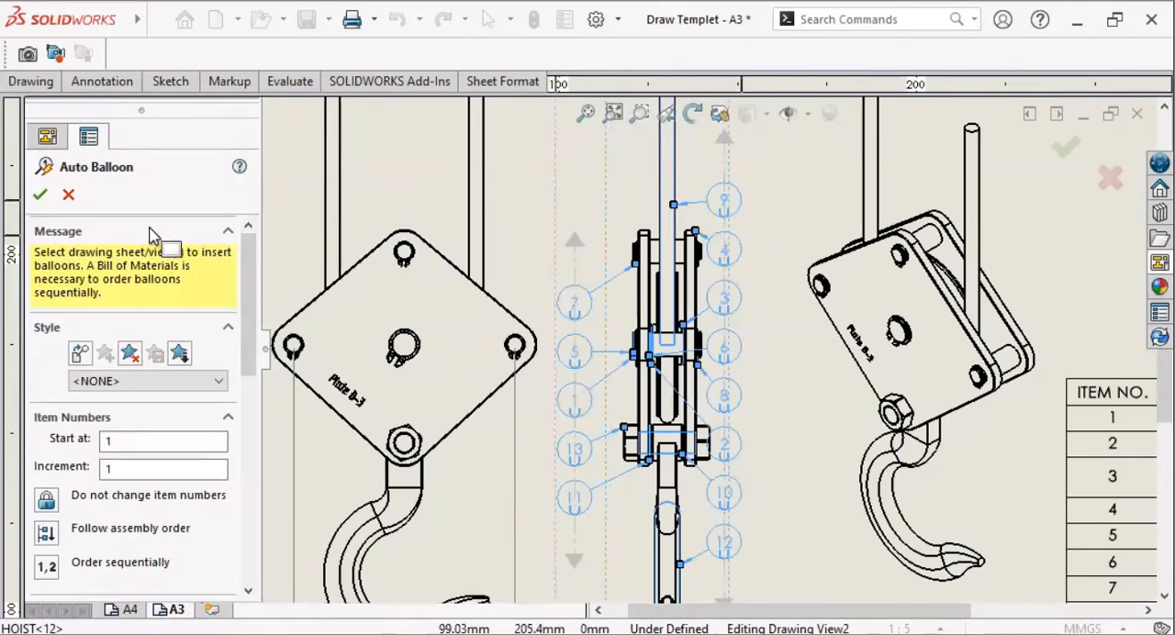
click(41, 197)
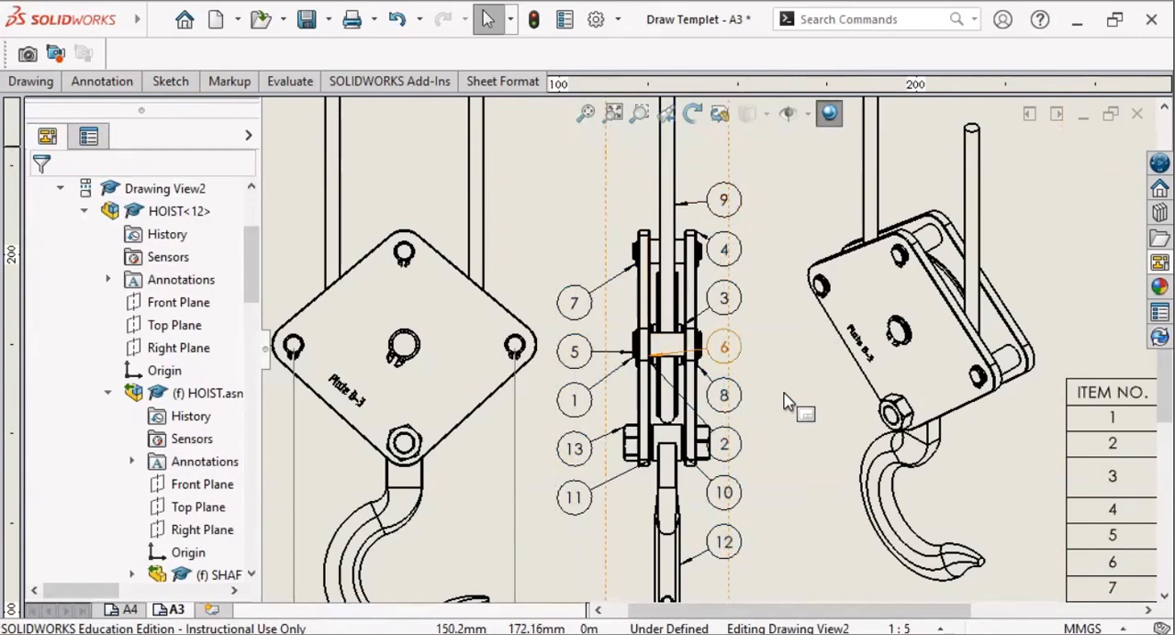
Step: Set the item number of the cable's balloon in the side view to 1
click(742, 205)
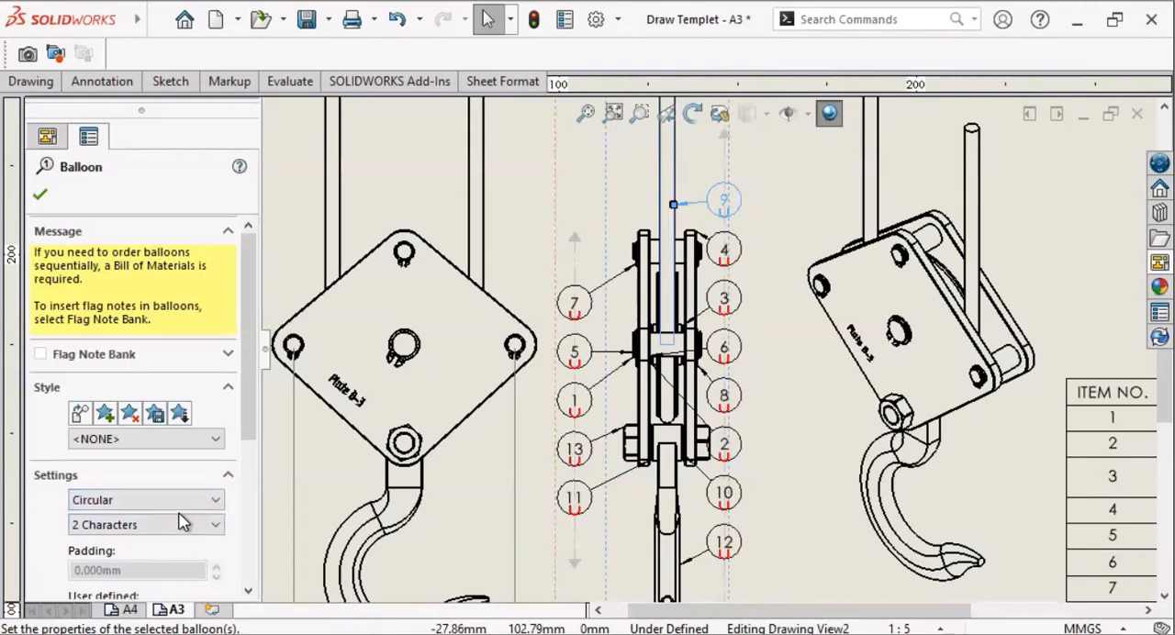
scroll(188, 516, down, 5)
click(224, 432)
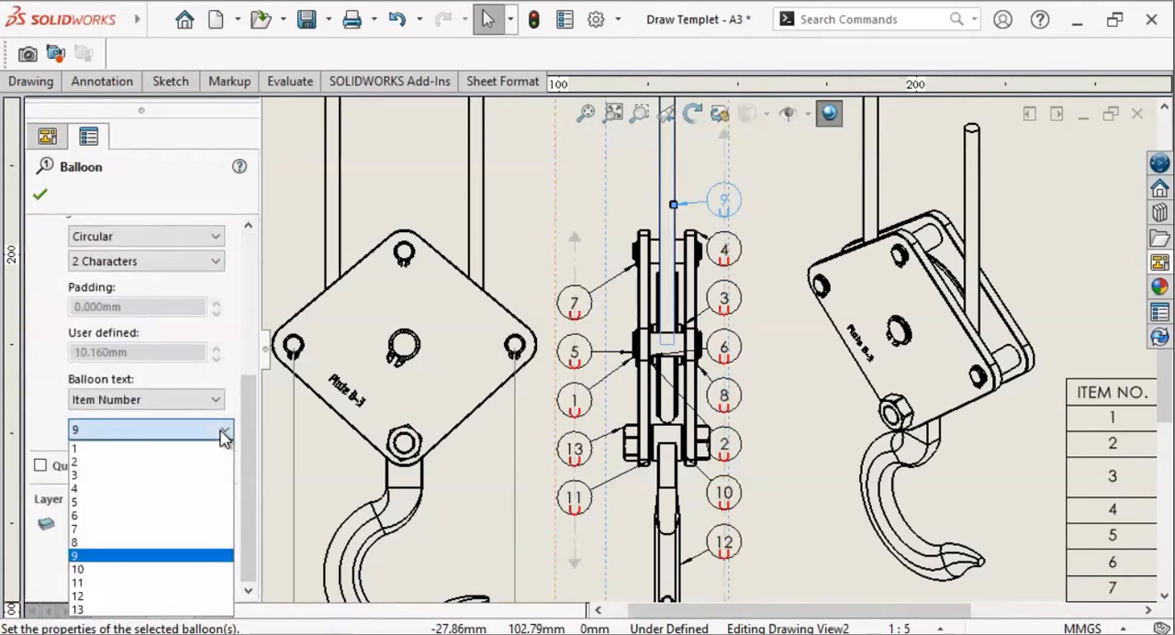
click(194, 452)
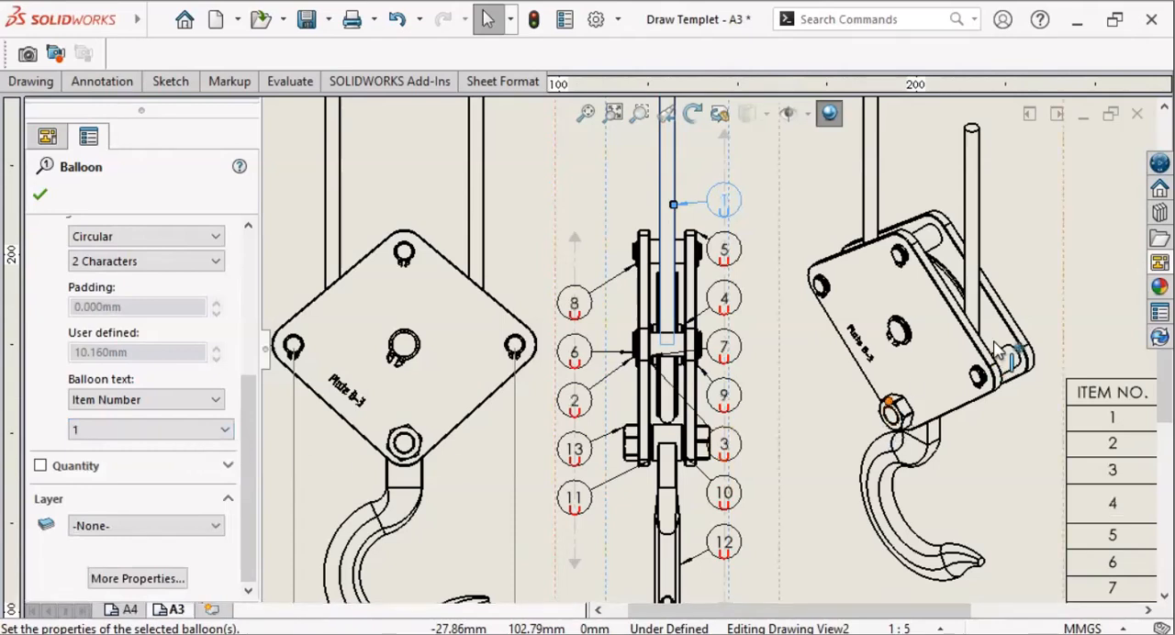
Step: Set the item number of the plate's balloon to 2 and the shaft washer's balloon to 3
click(740, 259)
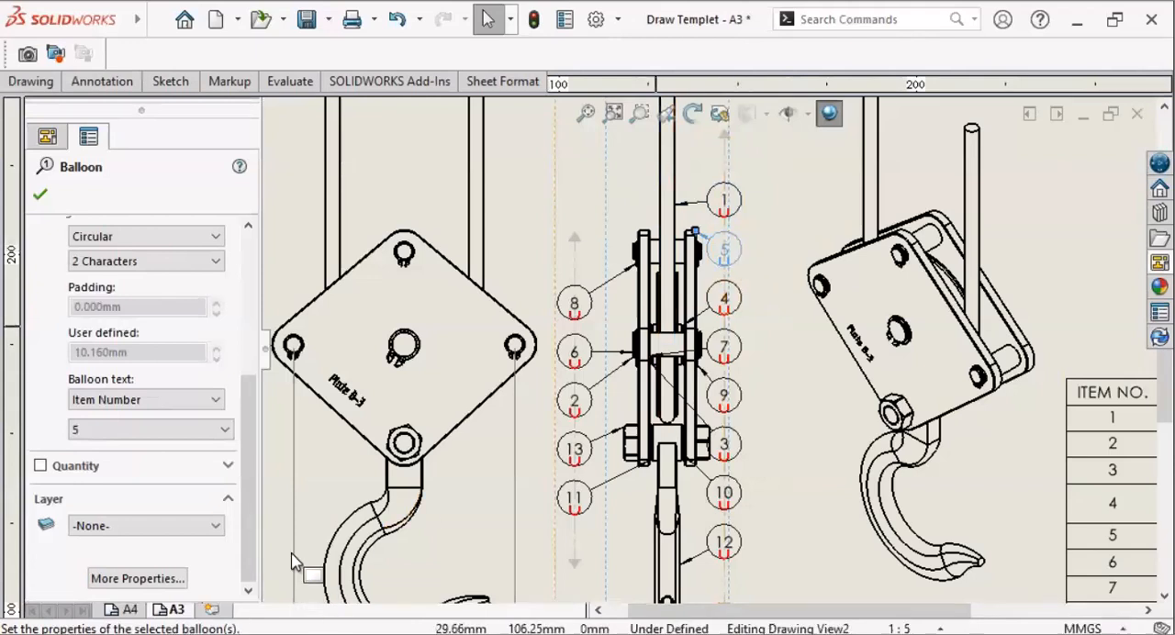
click(224, 430)
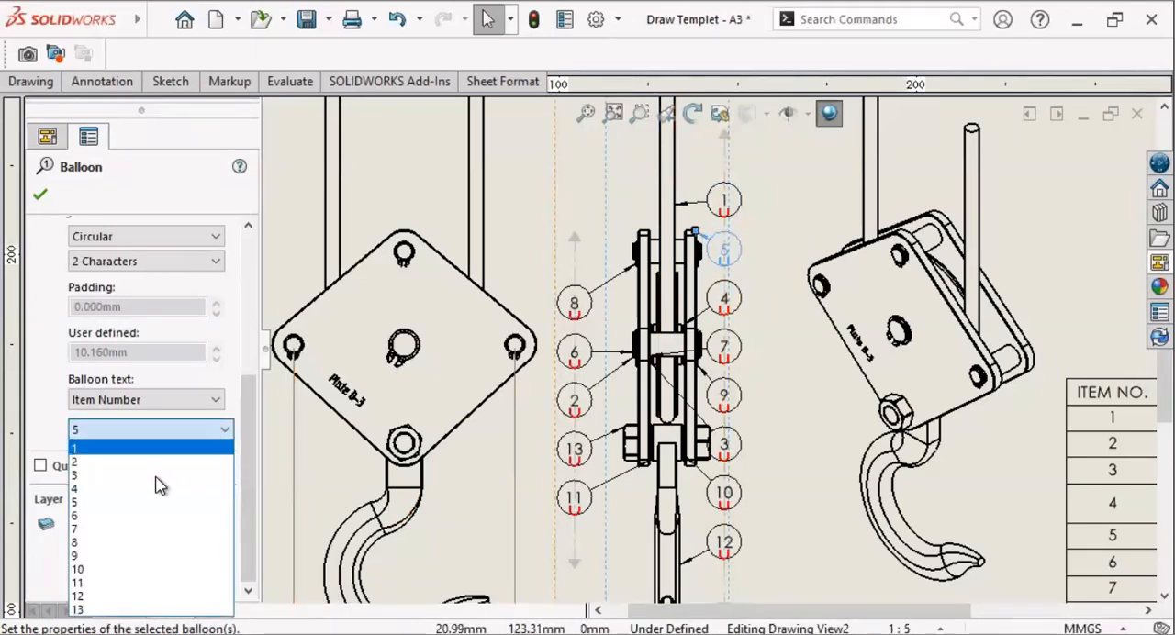
click(154, 462)
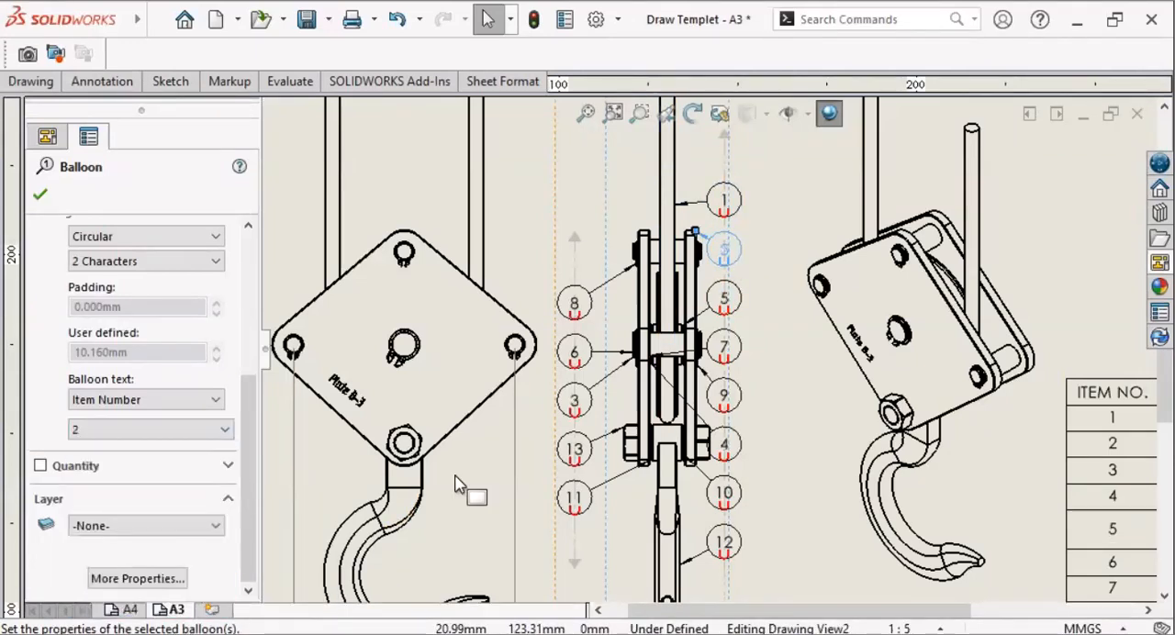
click(735, 310)
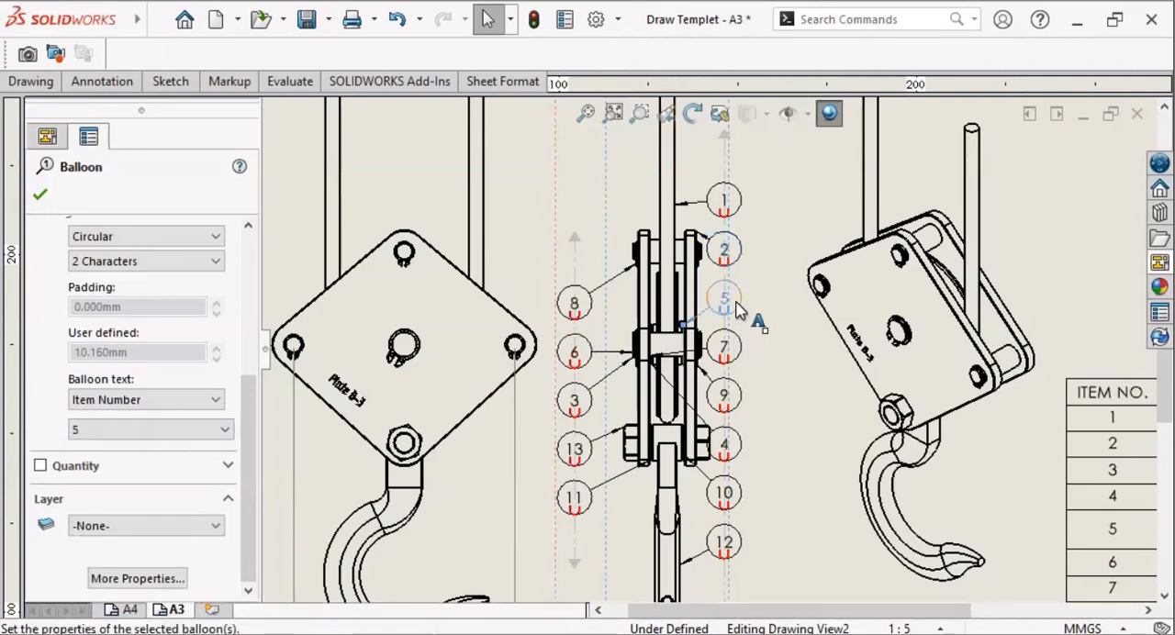
click(206, 431)
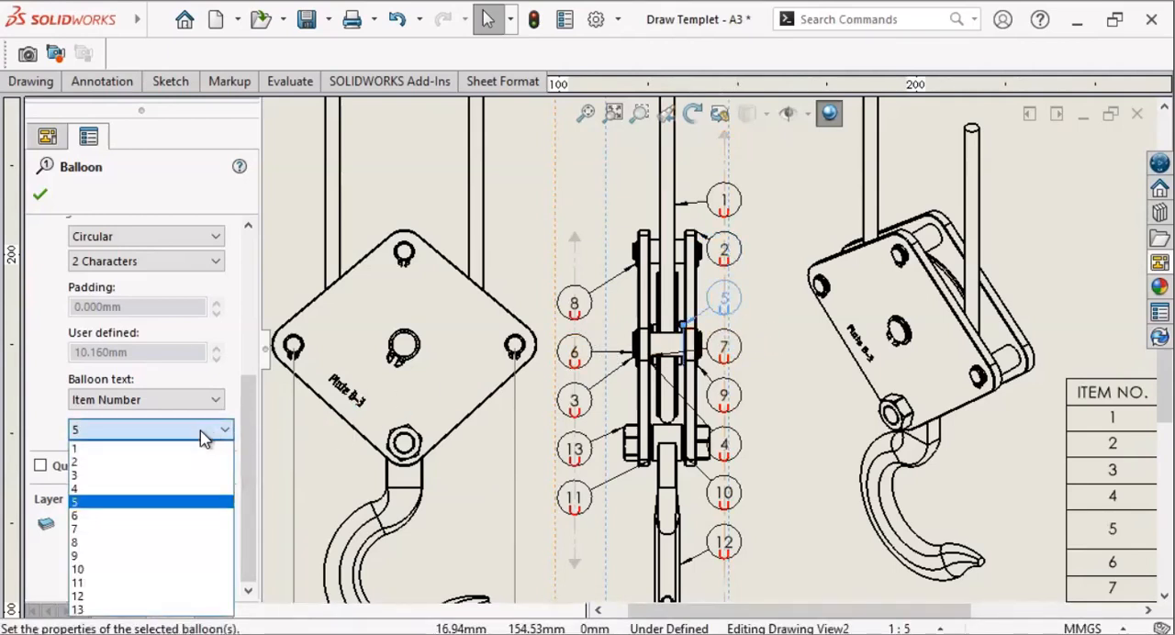
click(180, 476)
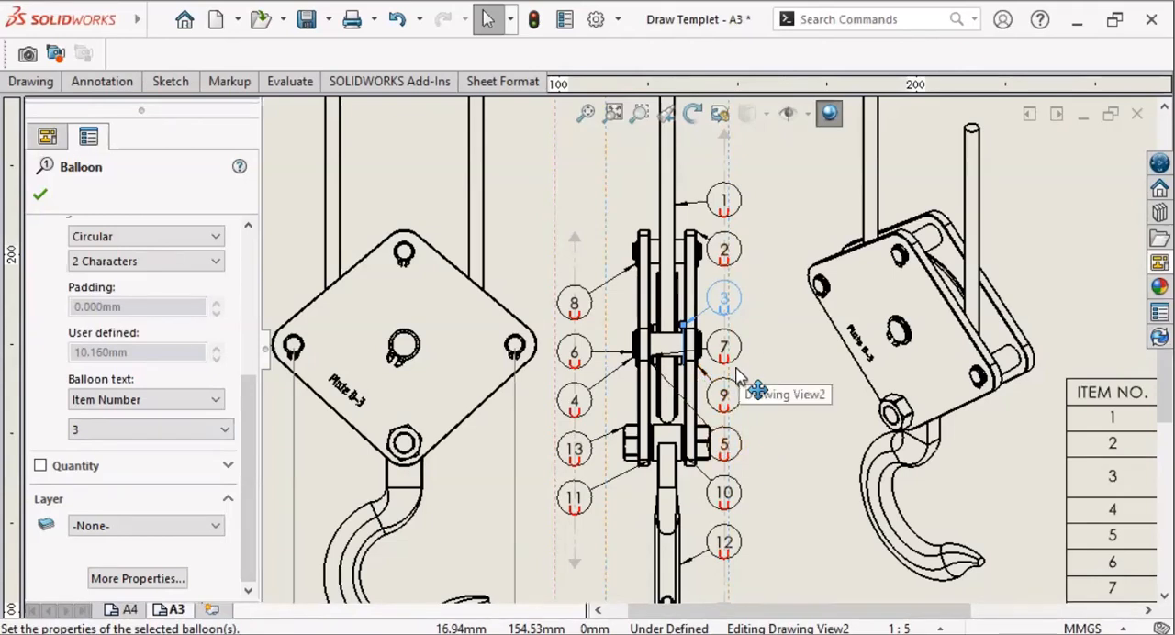
Step: Set the item number of the bushing's balloon to 4 and the shaft circlip's balloon to 5
click(737, 358)
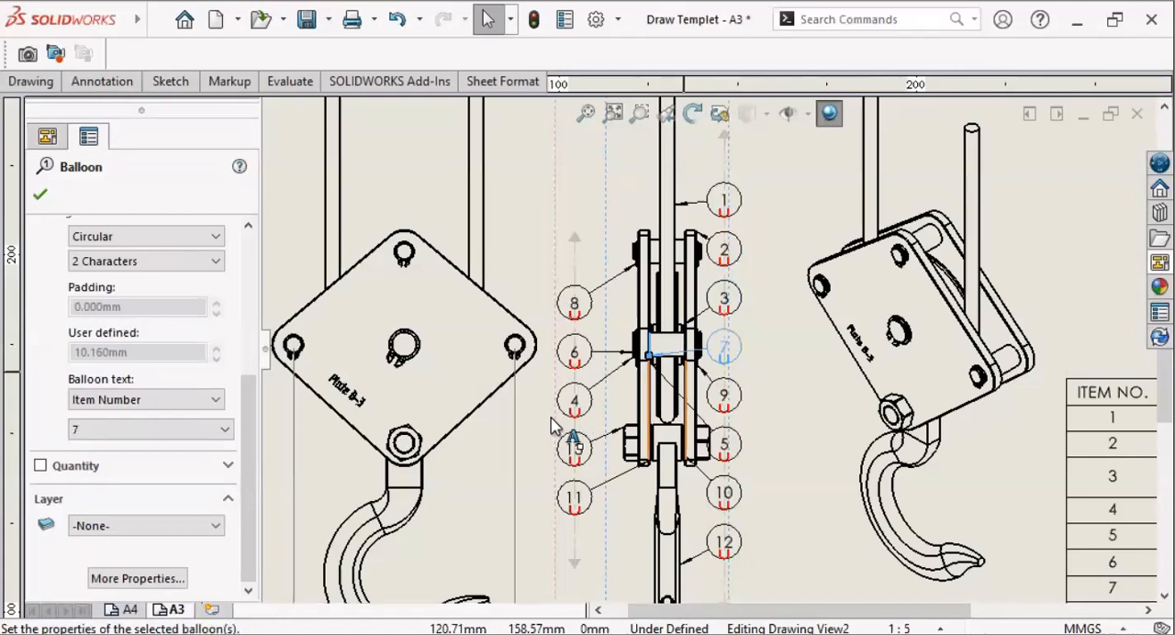
click(224, 430)
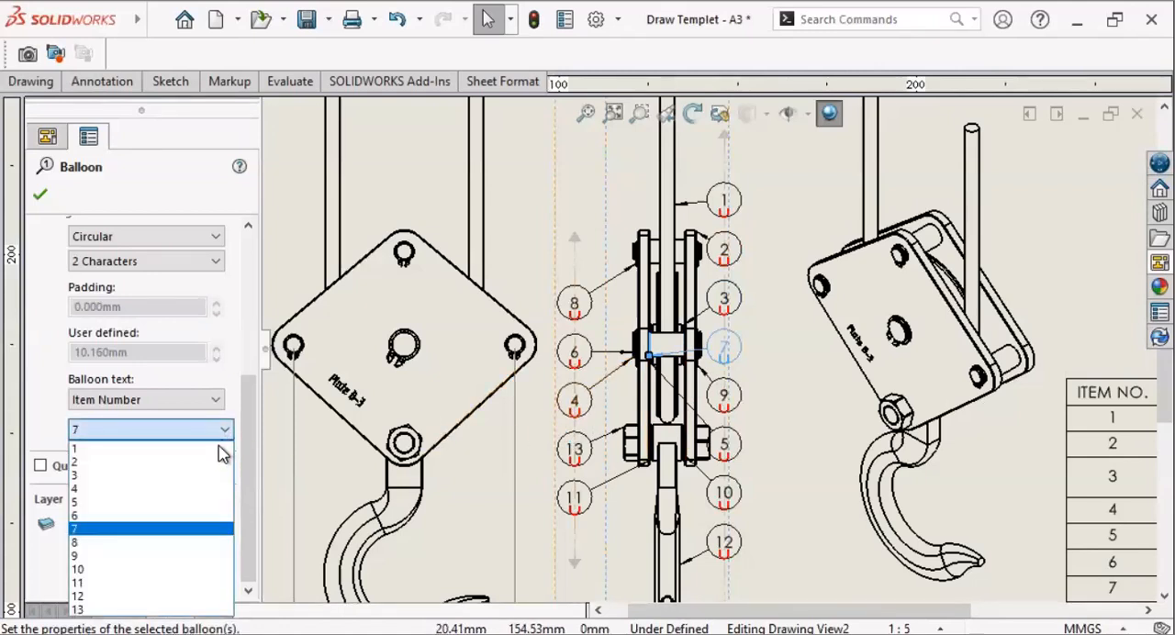
click(192, 489)
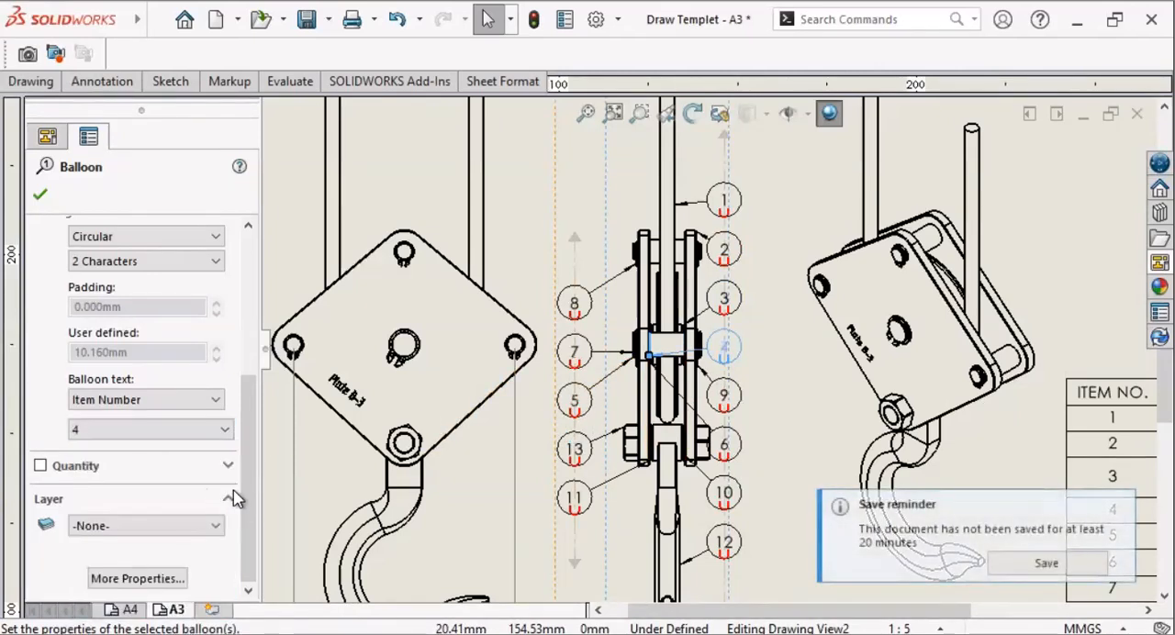
click(725, 397)
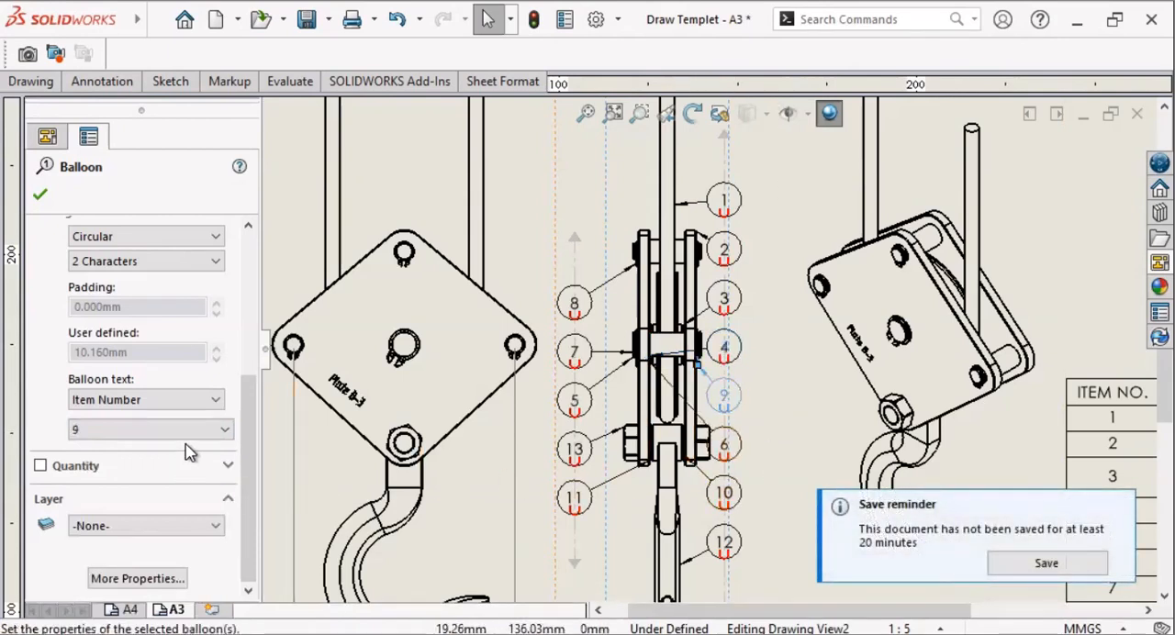
click(226, 431)
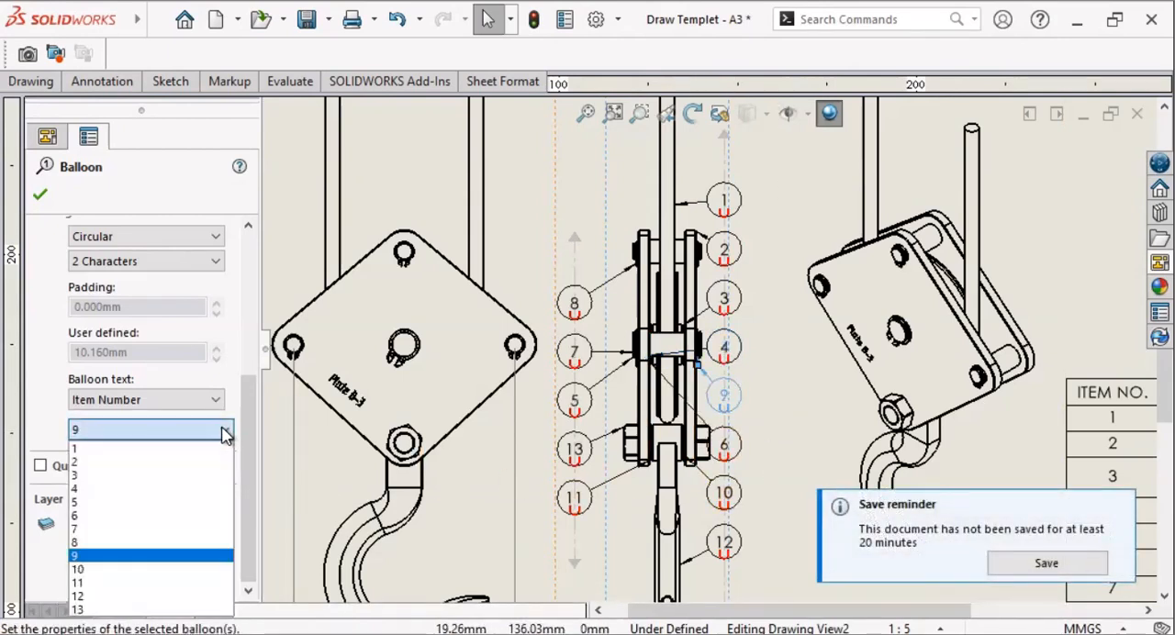
click(201, 503)
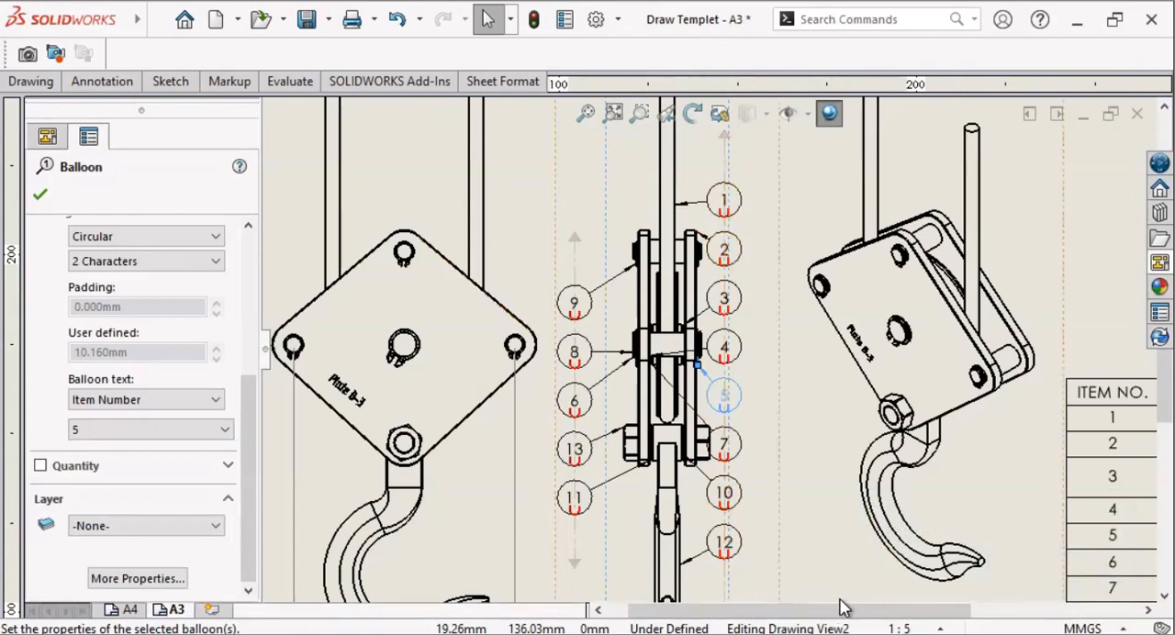
Step: Change the bill of materials heading PART NUMBER to PART NAME
drag(837, 608, 1001, 608)
scroll(989, 532, down, 6)
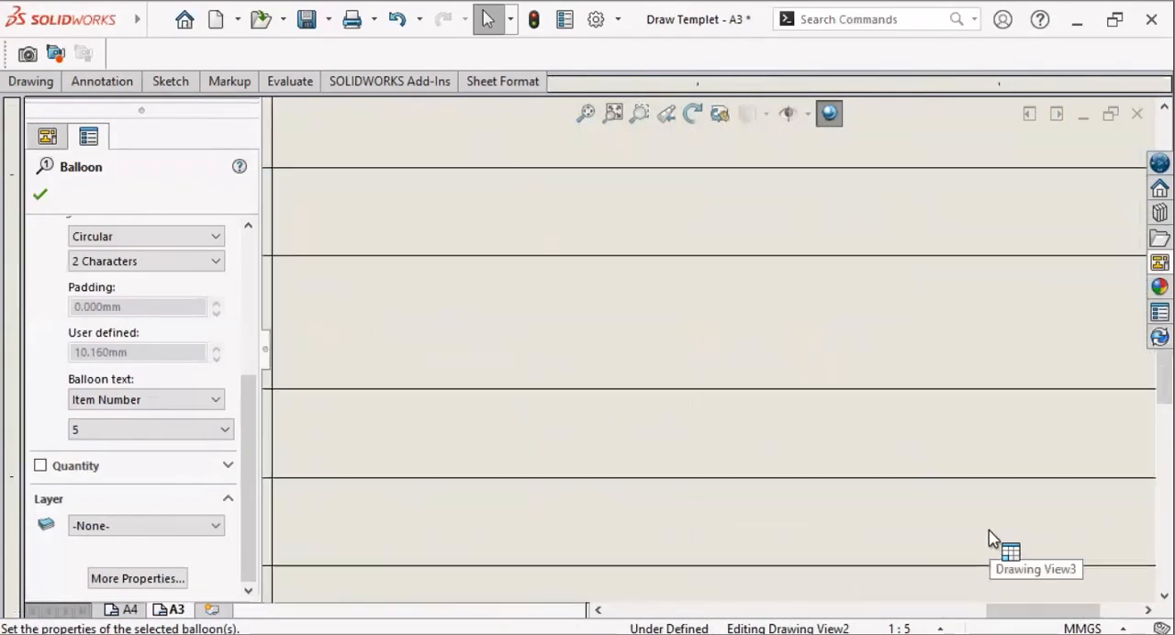
scroll(989, 532, up, 6)
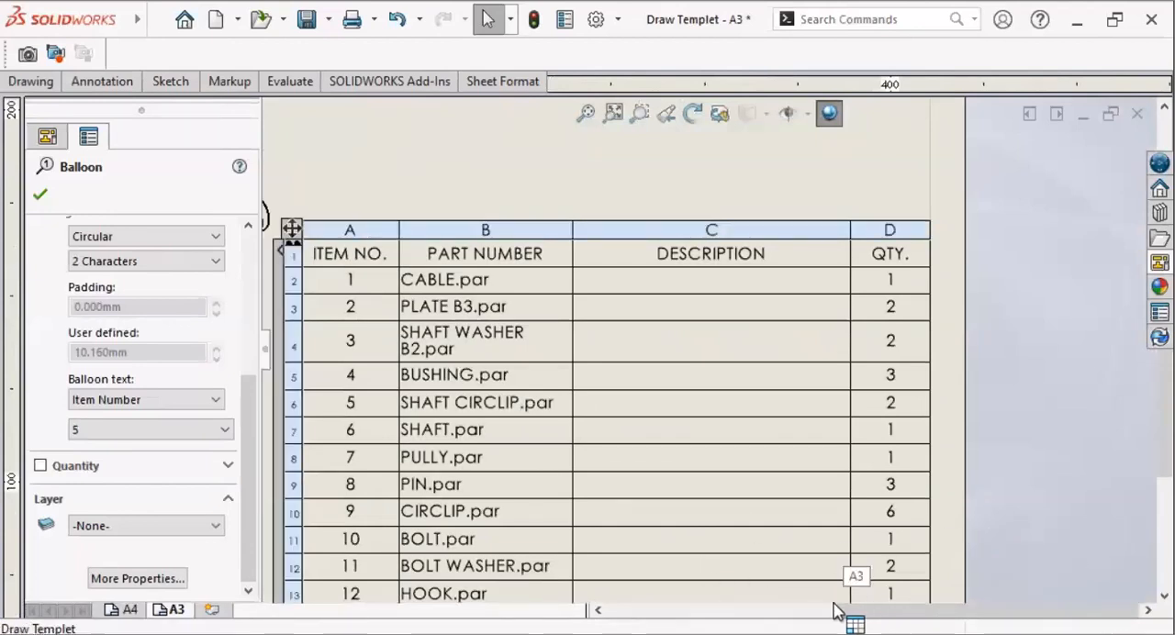
click(873, 599)
mouse_move(879, 606)
mouse_down()
mouse_move(787, 601)
mouse_move(826, 607)
mouse_up()
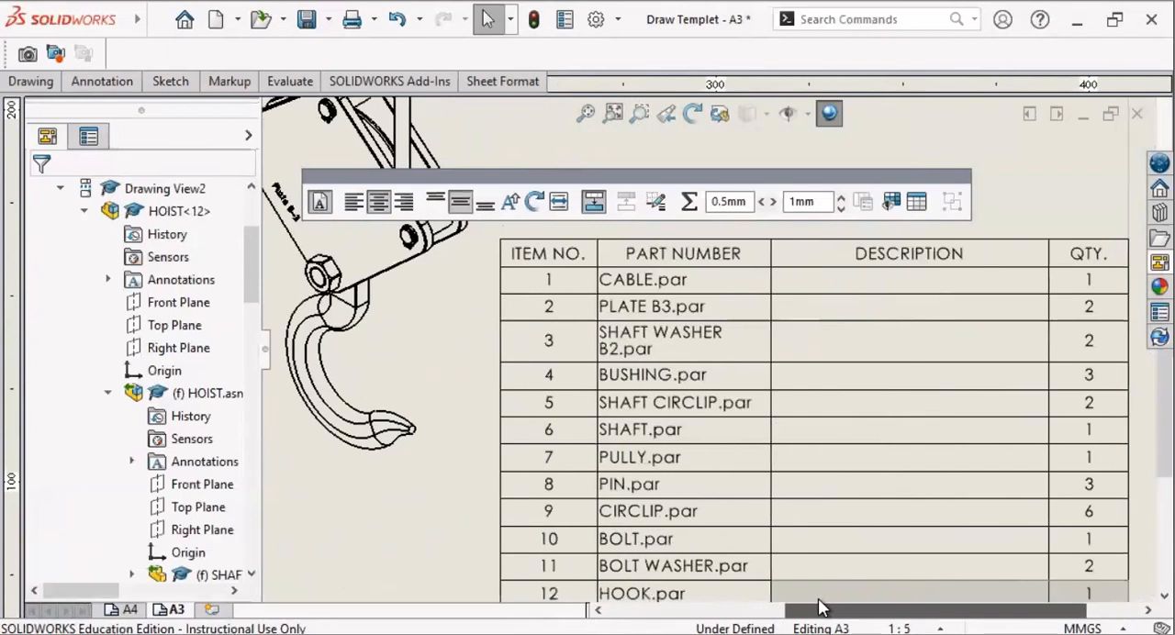
double_click(708, 254)
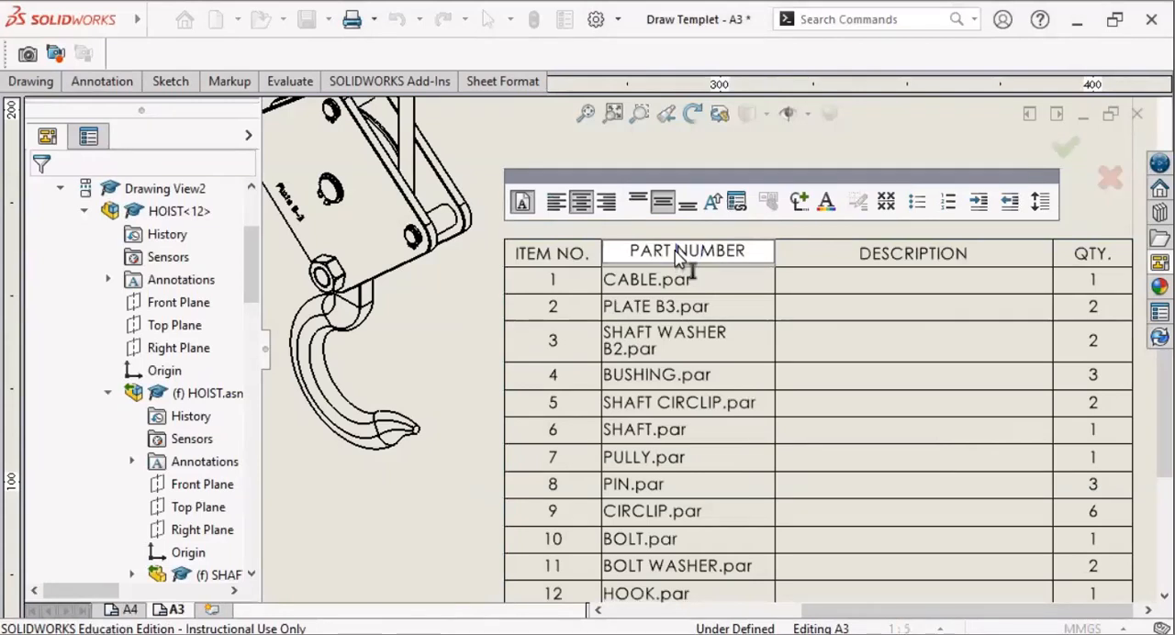
drag(689, 251, 747, 250)
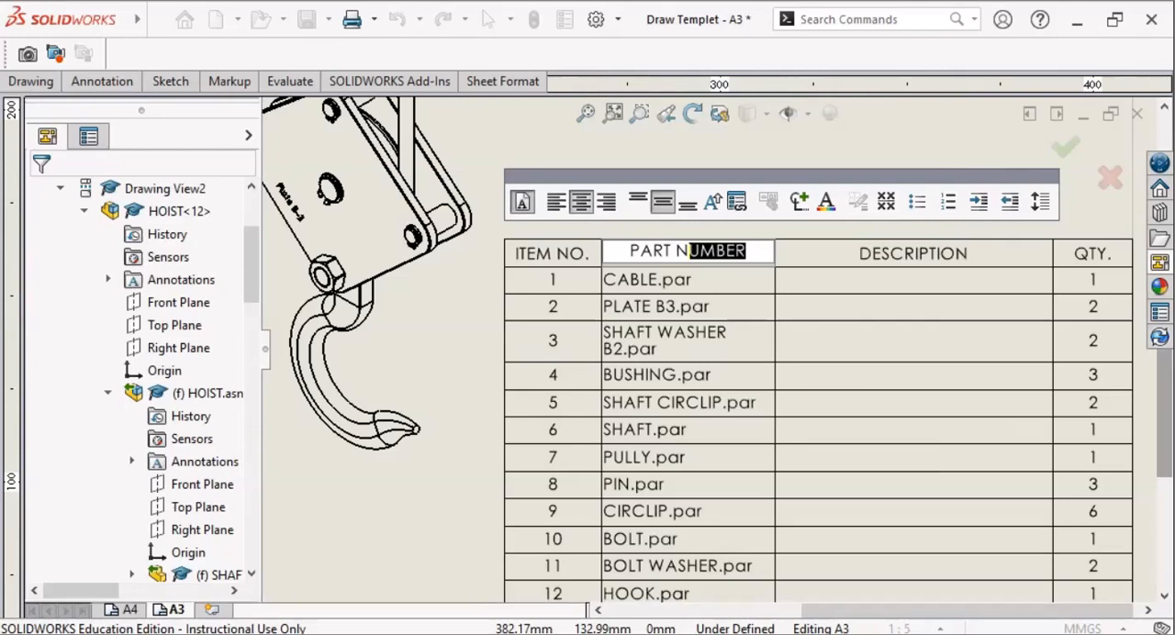
text(A)
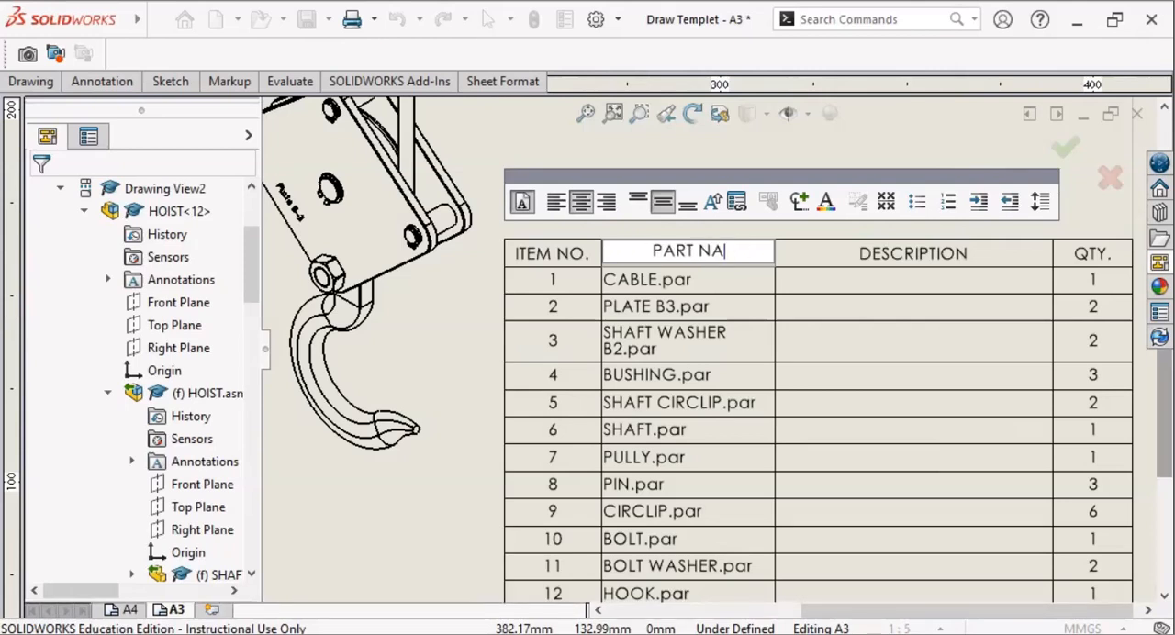
text(ME)
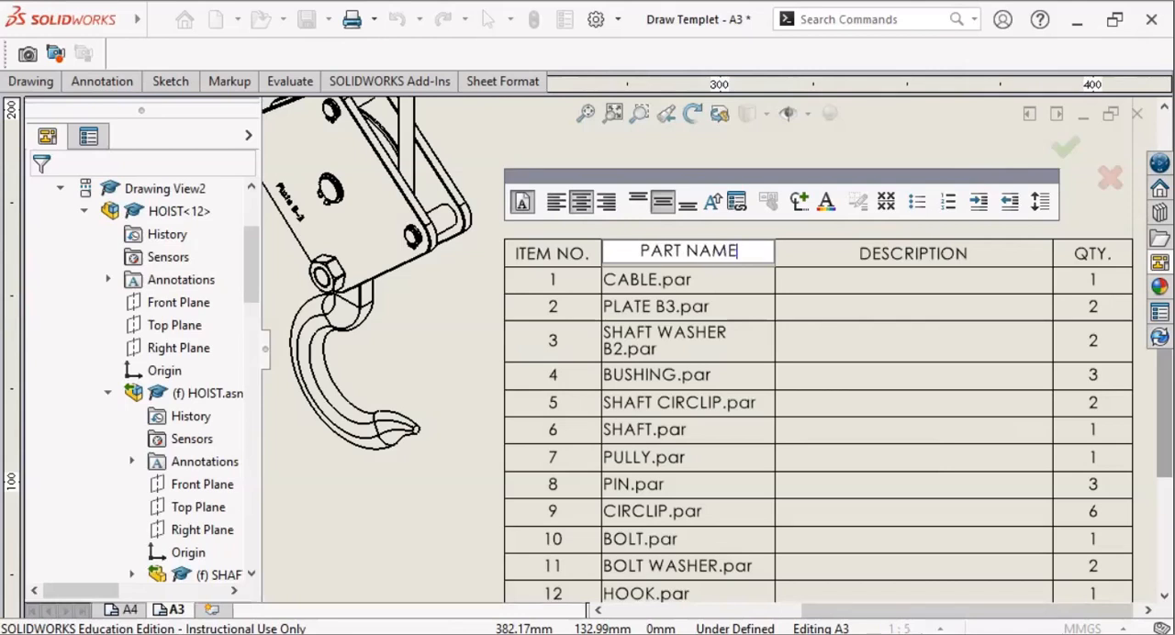
Step: Change the bill of materials heading DESCRIPTION to MATERIAL
click(934, 259)
double_click(928, 253)
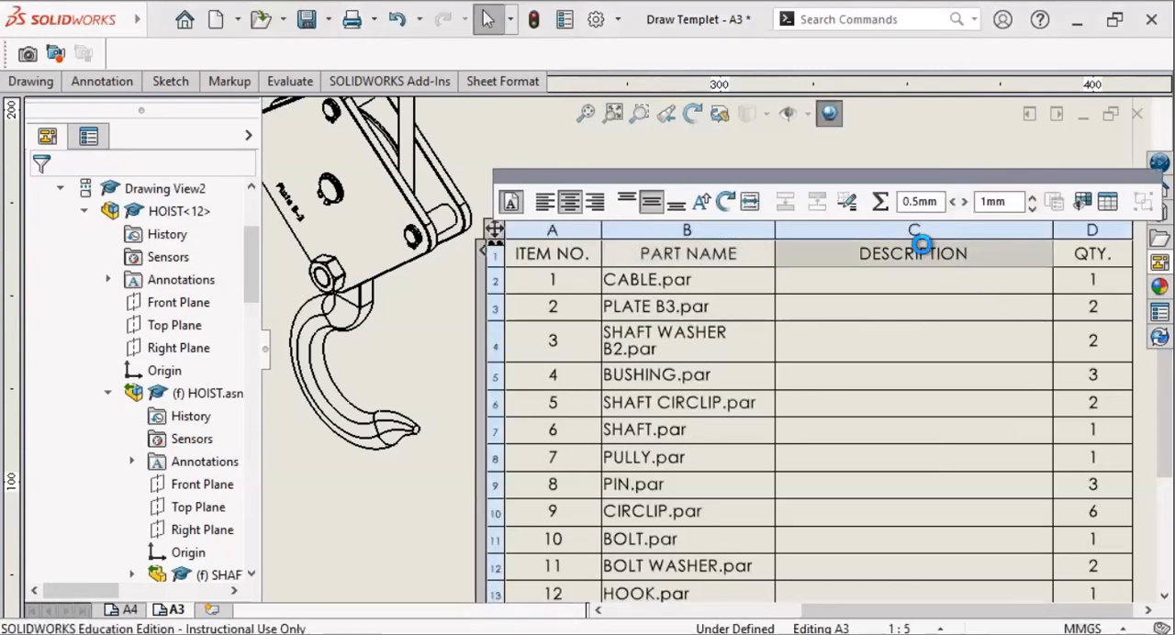
double_click(926, 254)
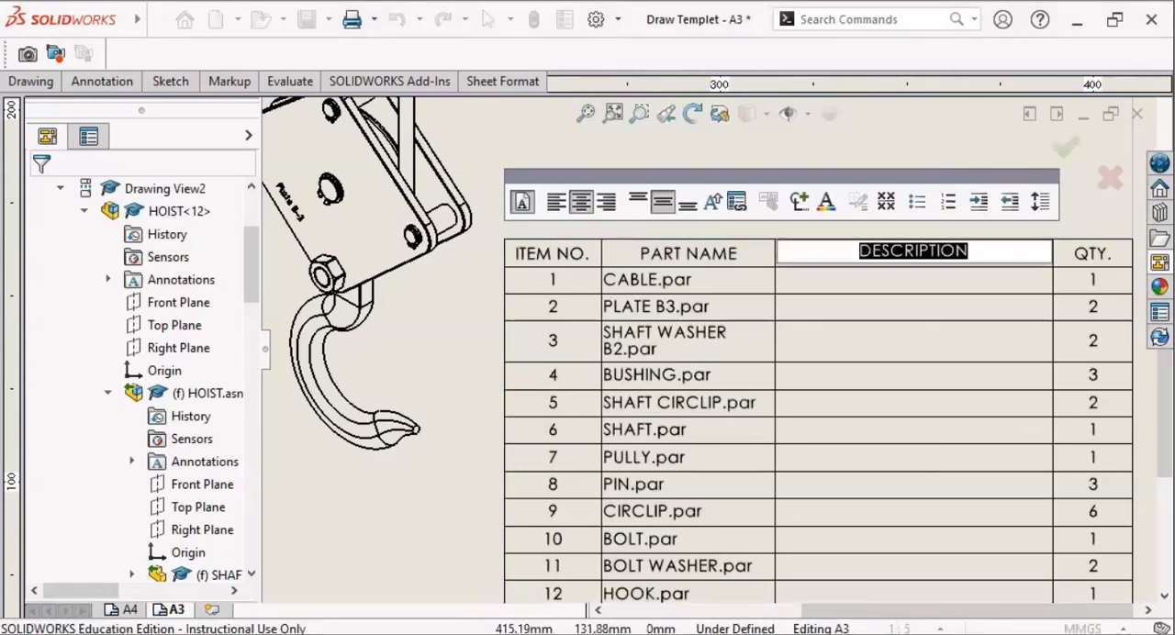
text(MATERIAL)
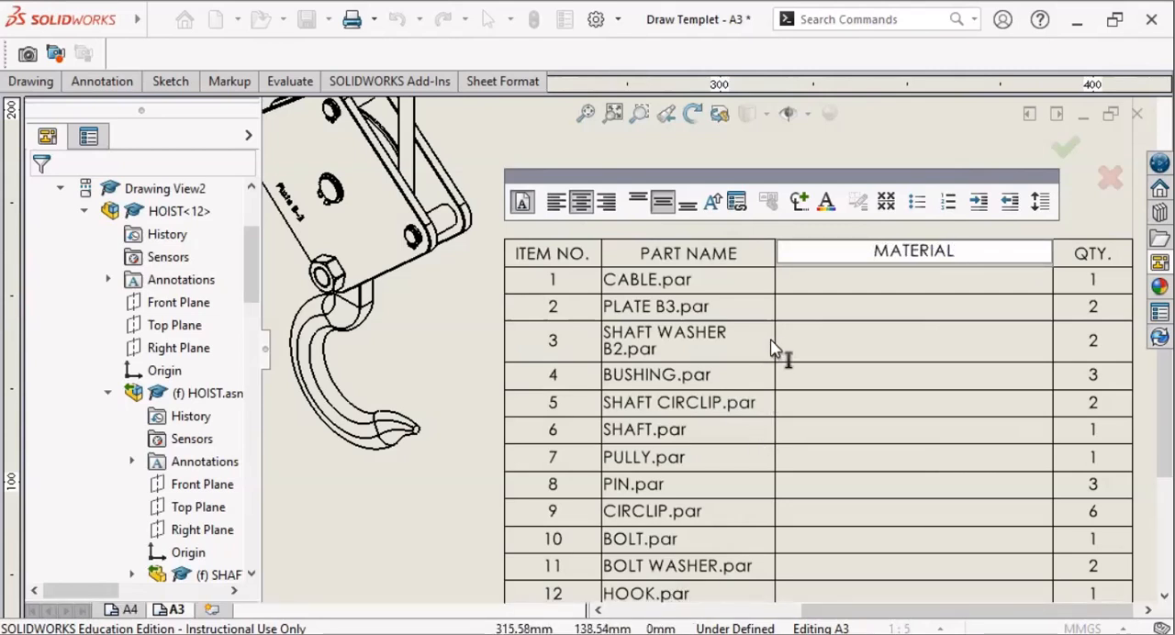
click(751, 264)
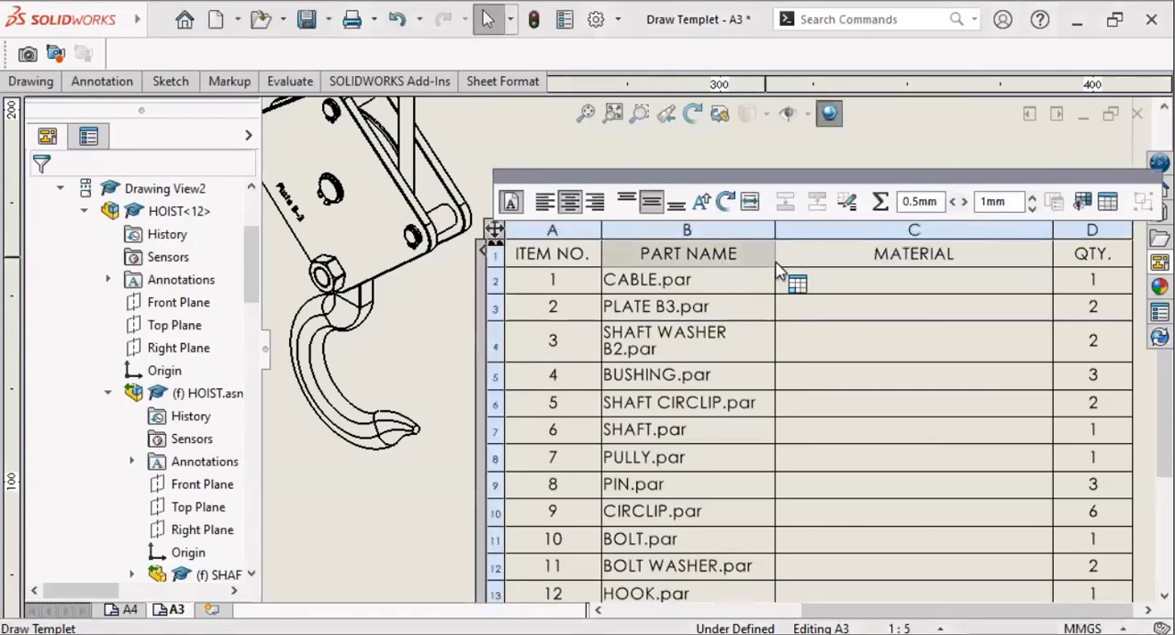
Step: Widen the PART NAME column to fit the shaft washer's name on one line and narrow the MATERIAL column to match
drag(839, 229, 834, 229)
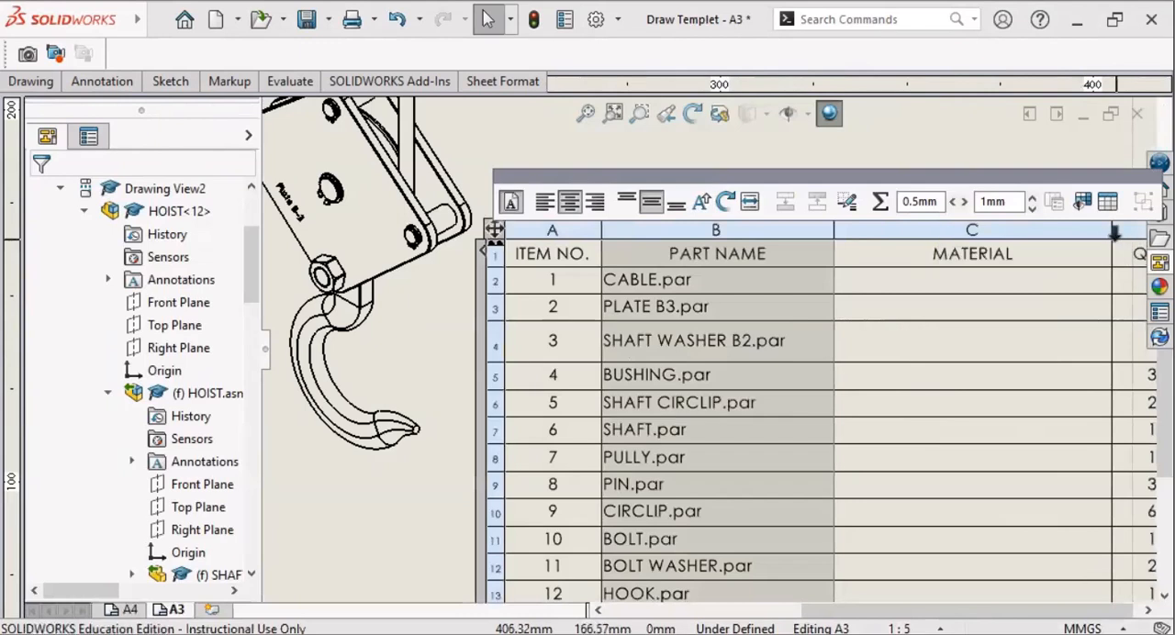
drag(1113, 235, 1051, 235)
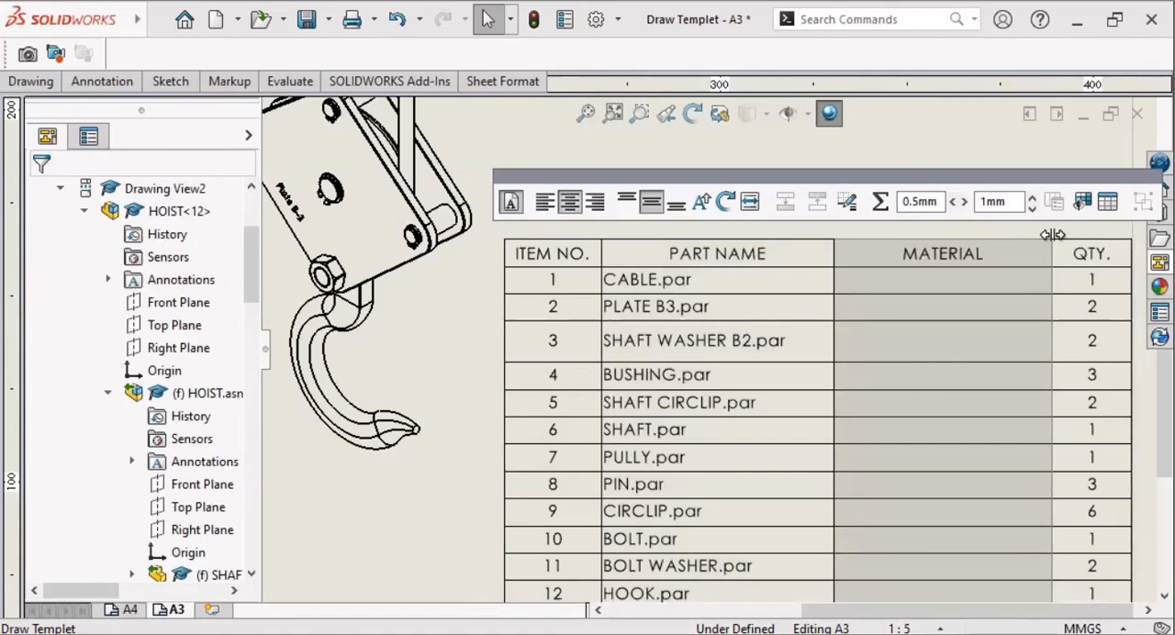
drag(1052, 235, 1053, 233)
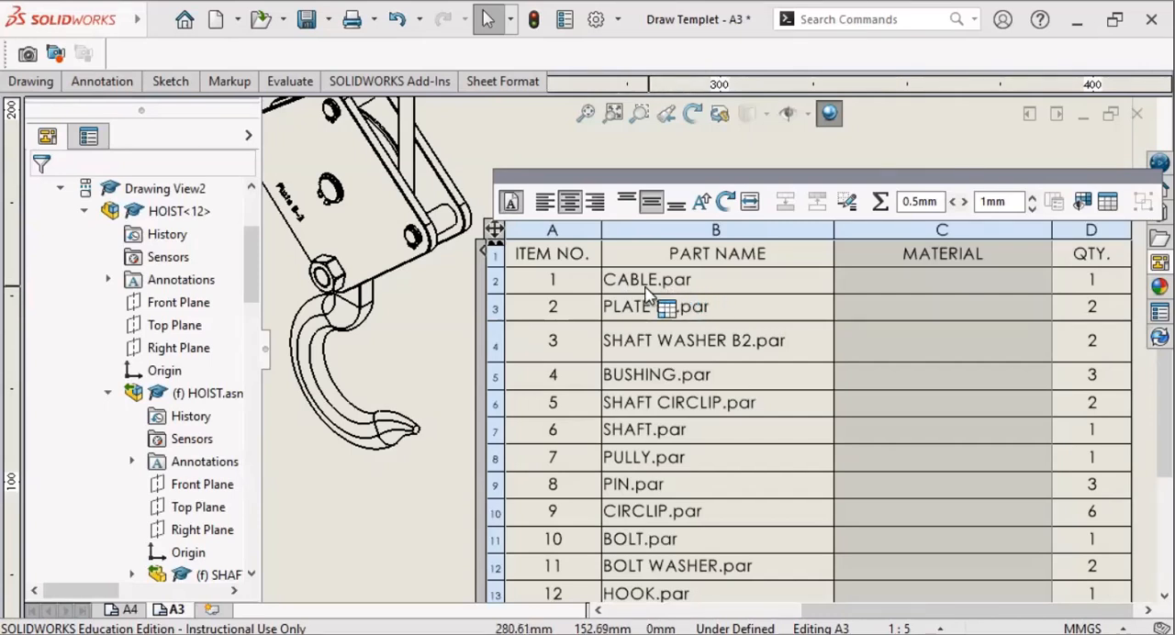
Step: Center all the part names in the PART NAME column of the bill of materials, from the cable to the nut
click(613, 283)
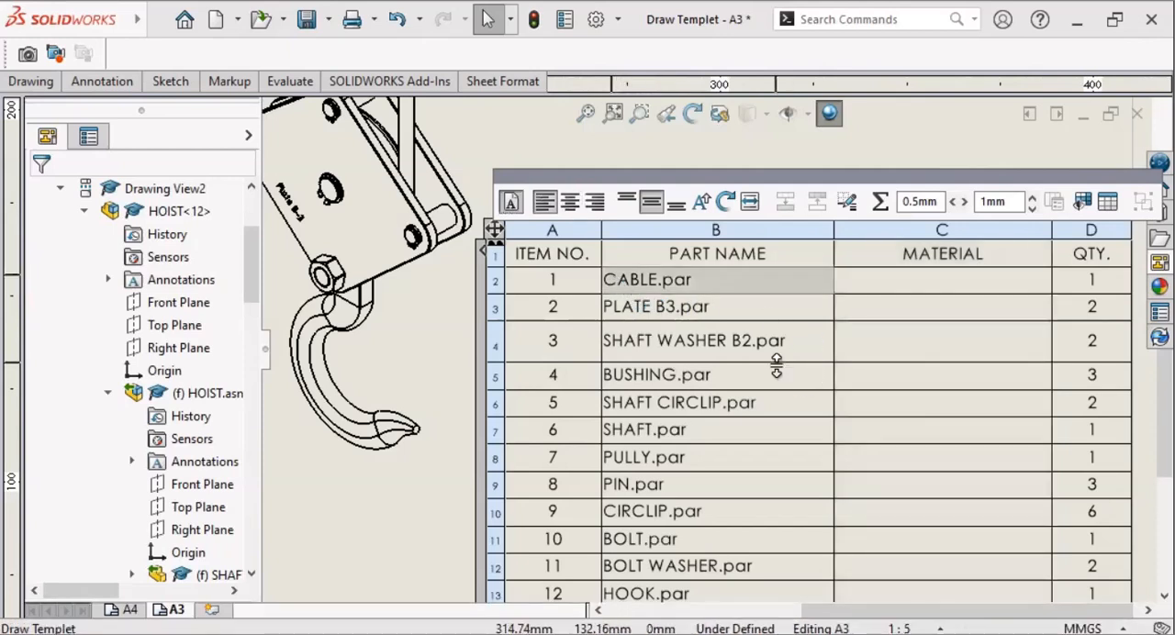
scroll(777, 366, down, 2)
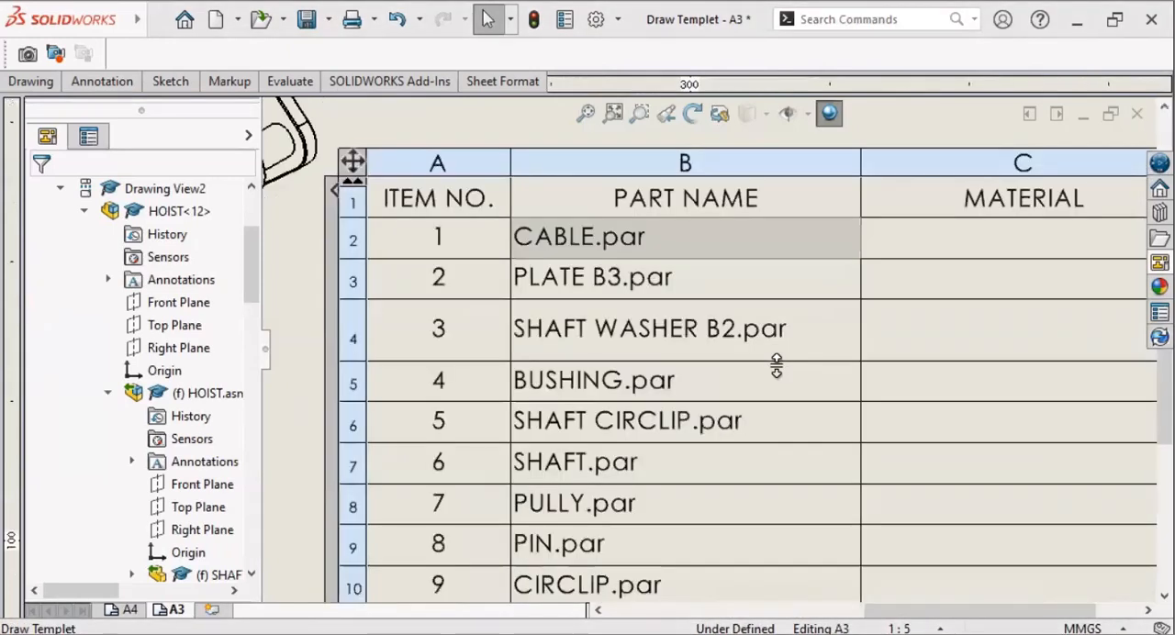
scroll(777, 365, up, 3)
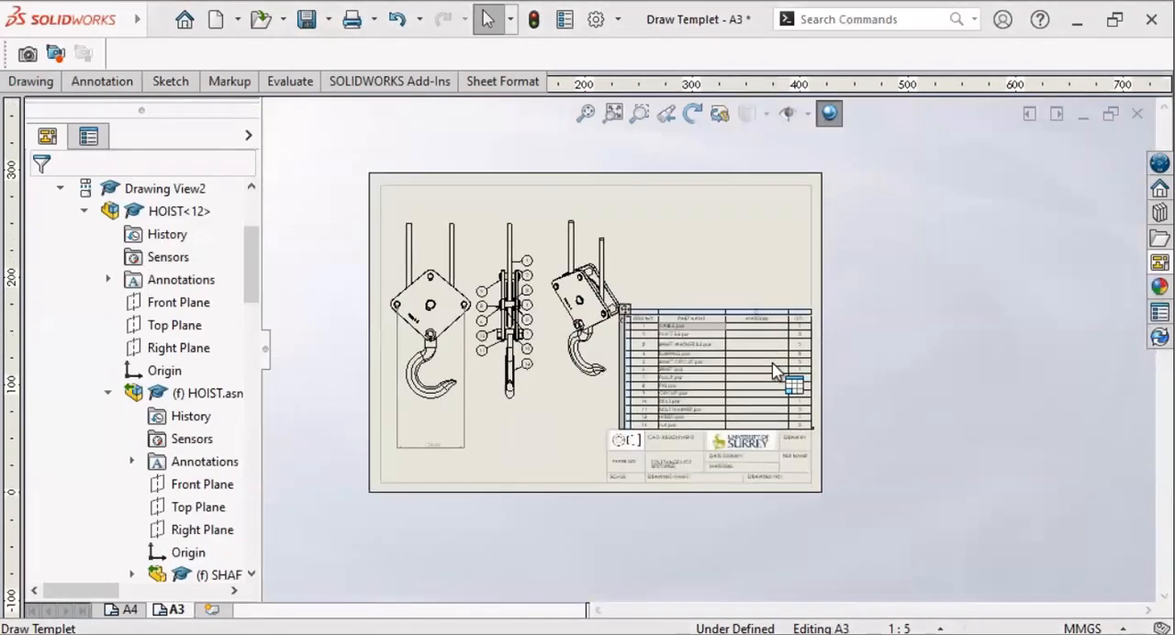
scroll(777, 371, down, 1)
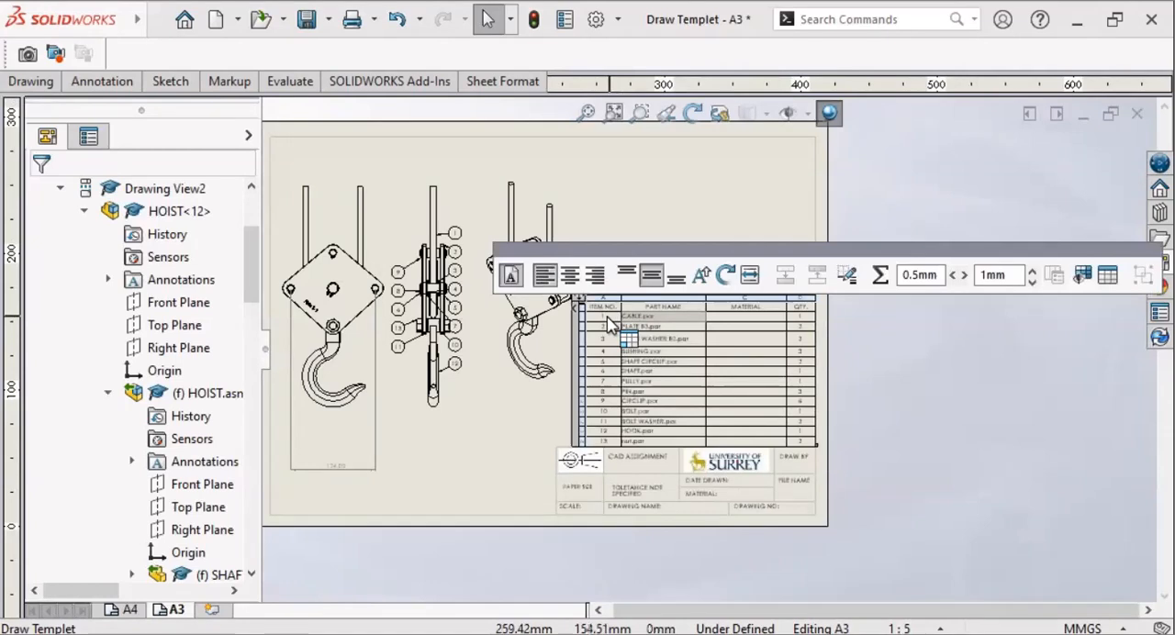
scroll(606, 337, up, 1)
scroll(606, 338, down, 3)
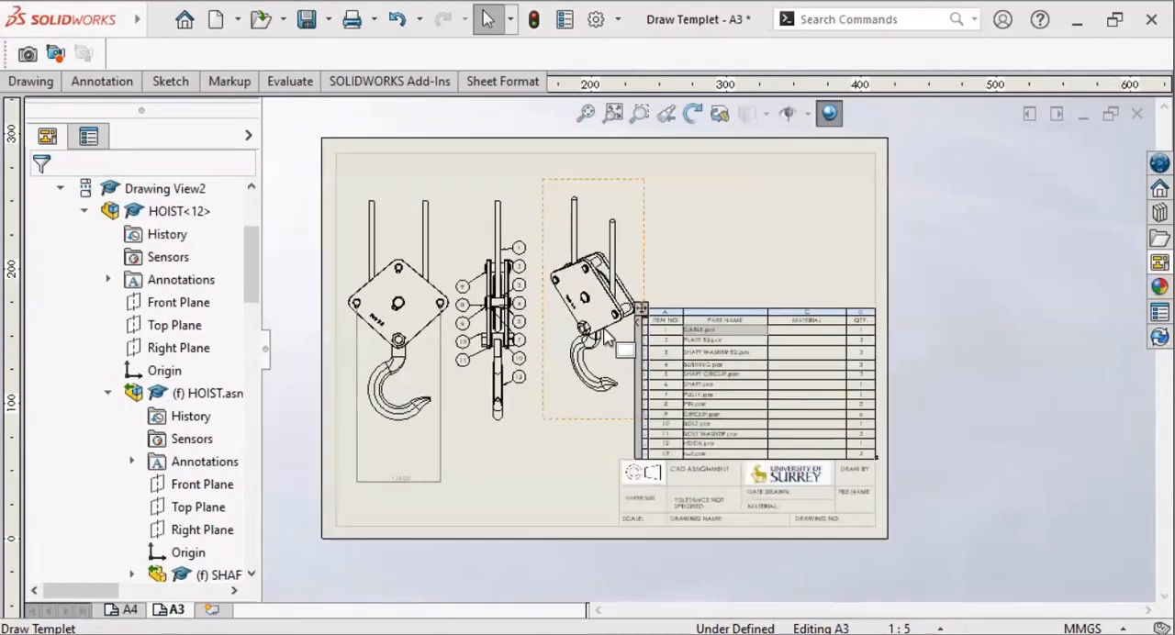
scroll(606, 338, down, 2)
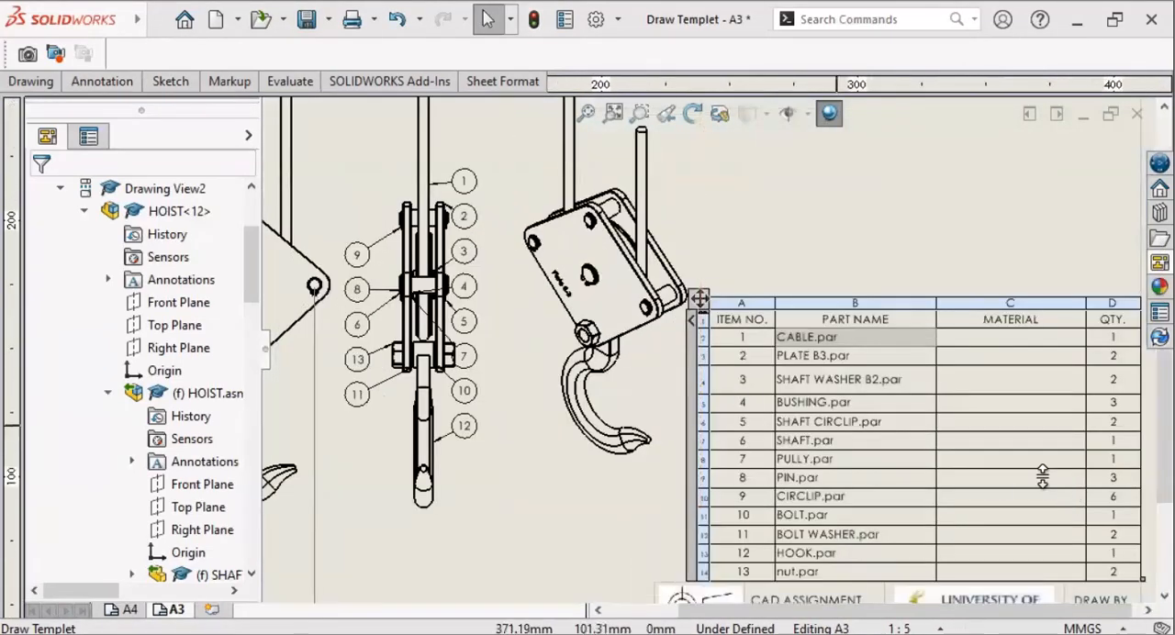
drag(993, 603, 1029, 602)
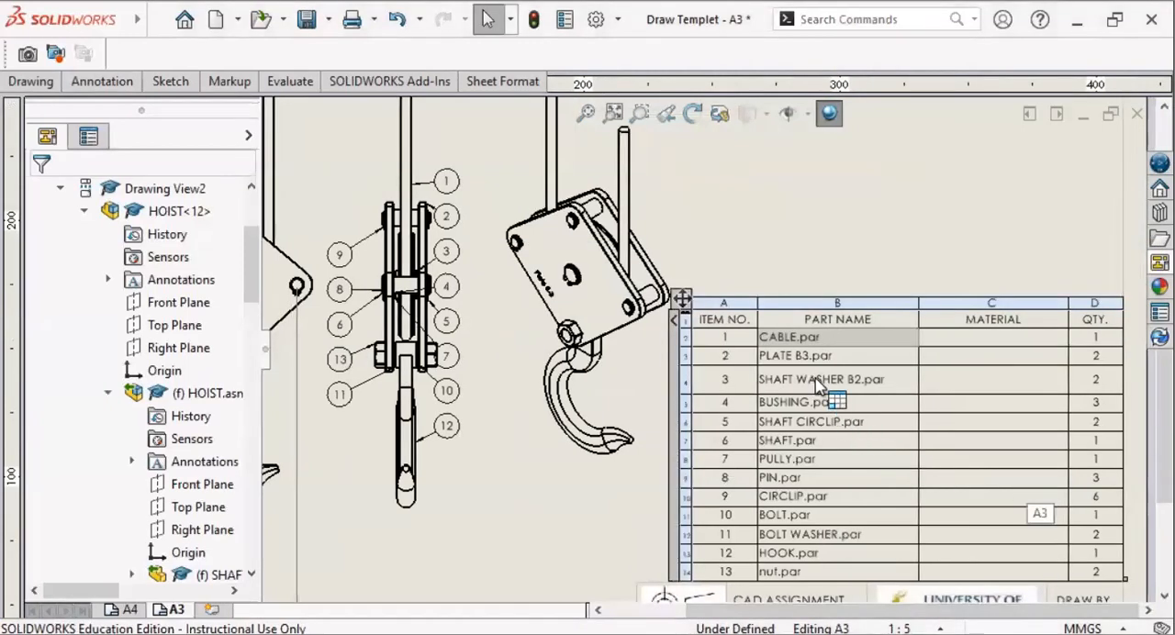
drag(791, 344, 854, 576)
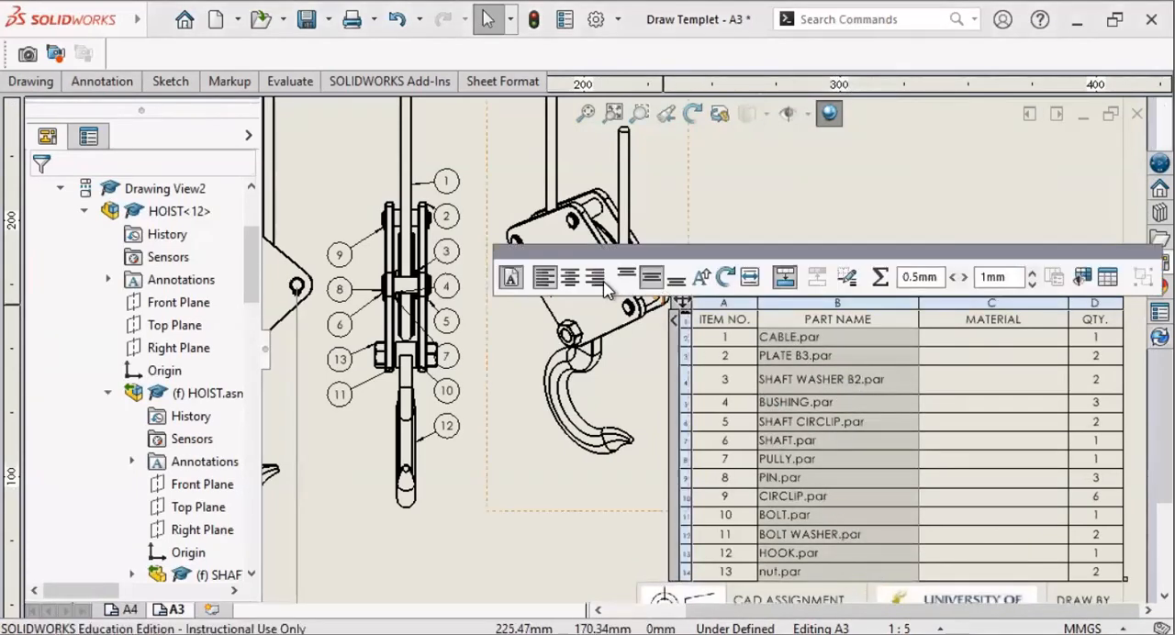
click(570, 287)
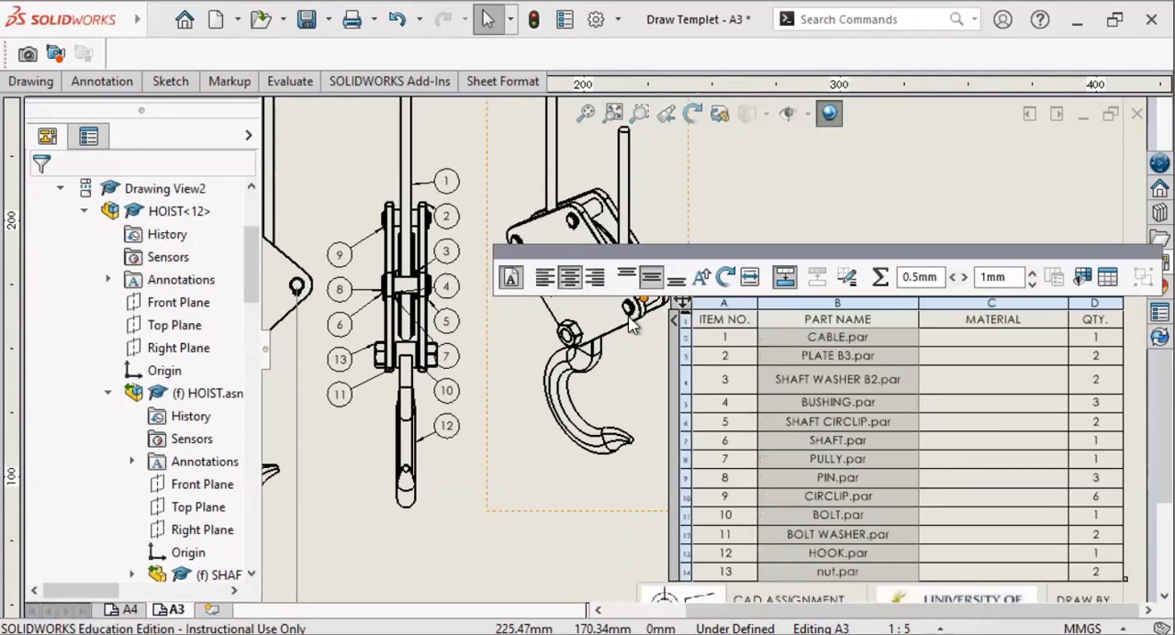
Step: Remove the .par extension from the cable's part name so it reads CABLE, keeping the cell's property link
click(865, 343)
double_click(864, 341)
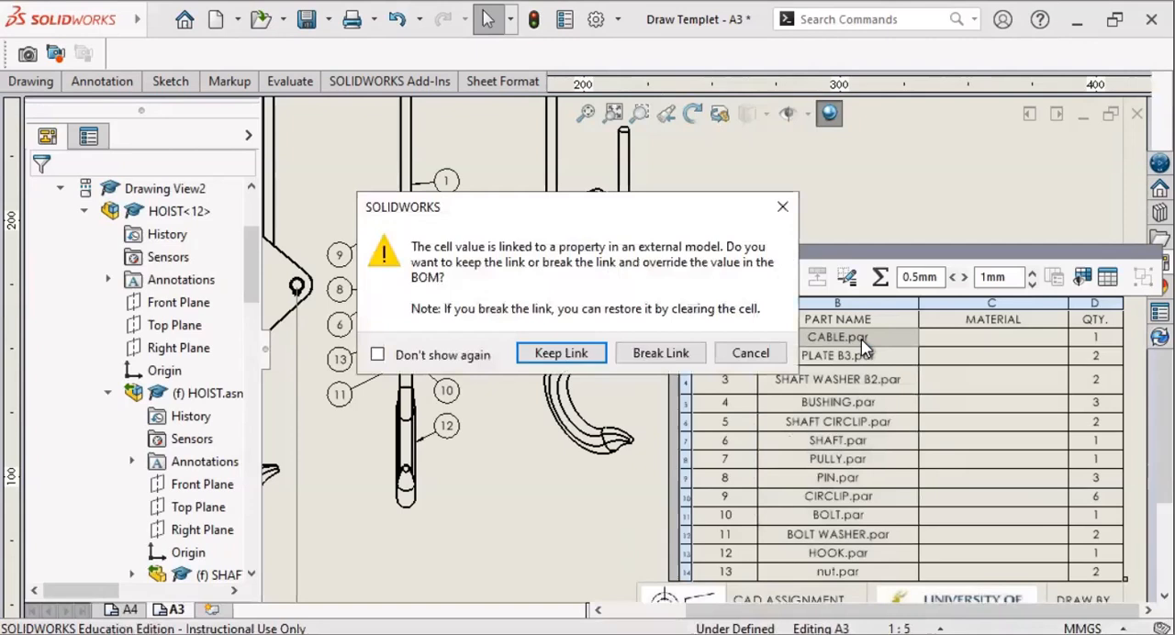
click(587, 361)
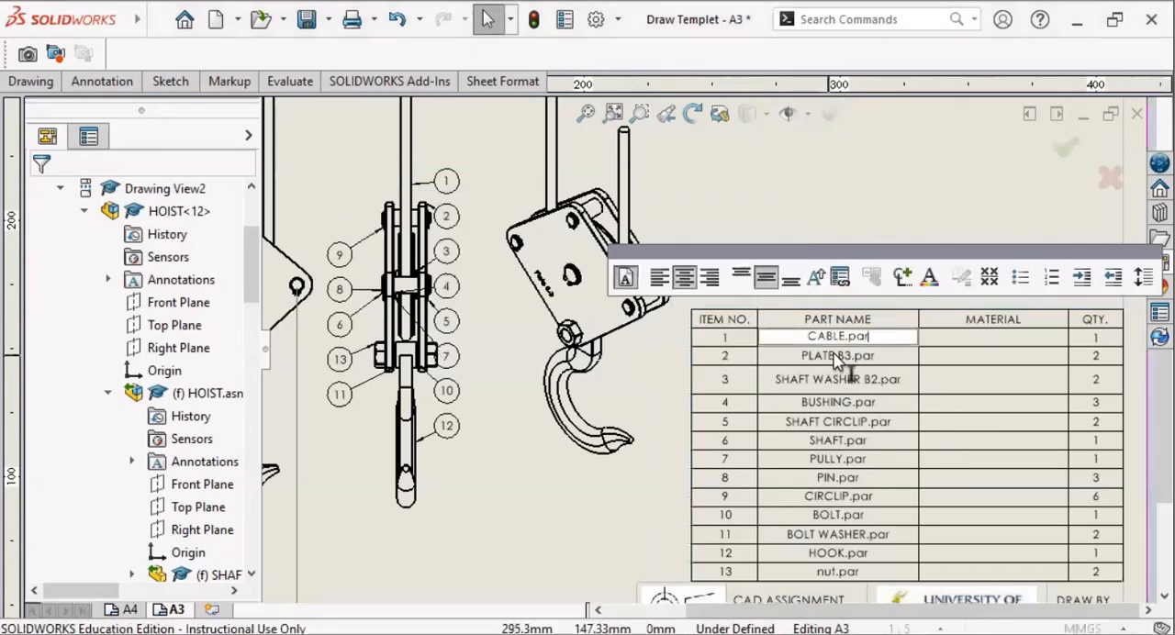
drag(852, 338, 883, 341)
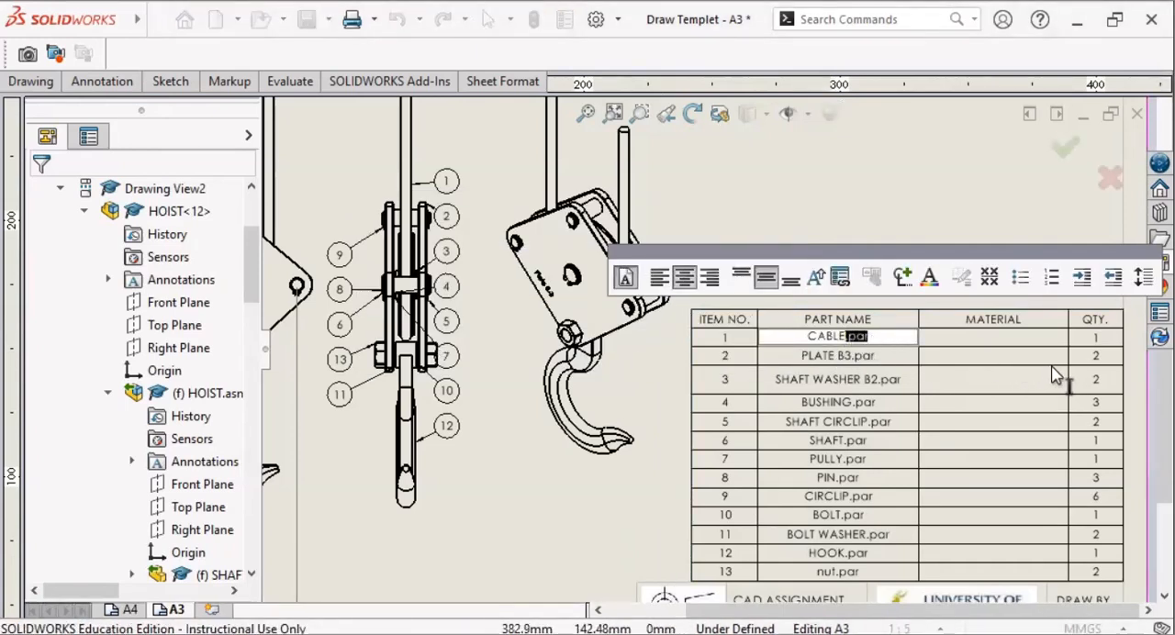
key(Delete)
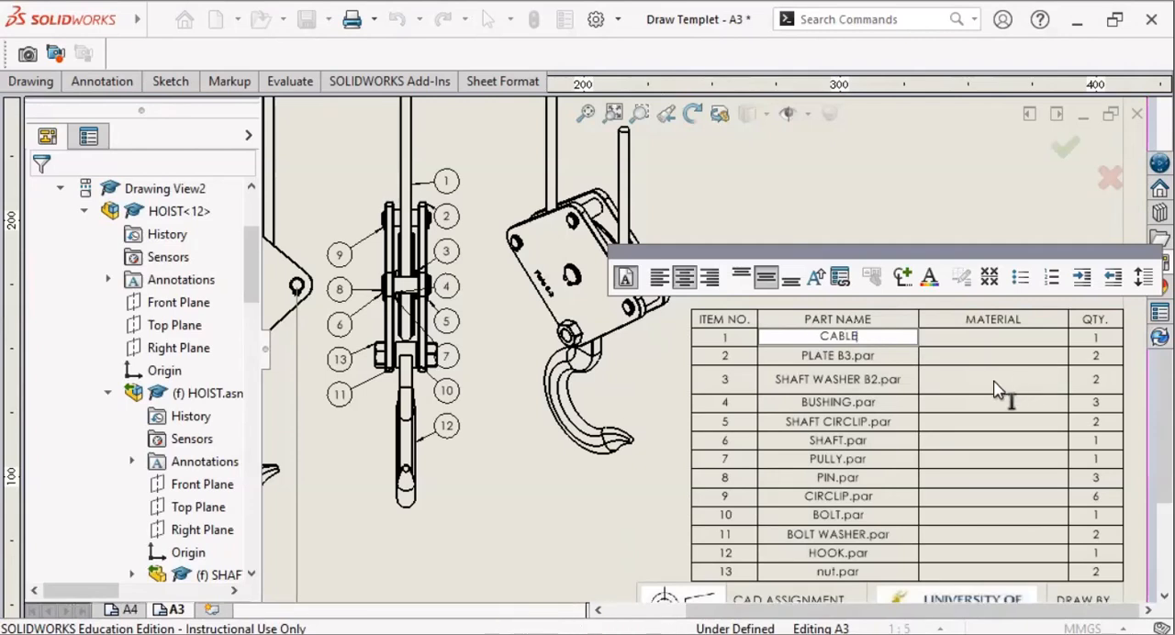
click(854, 366)
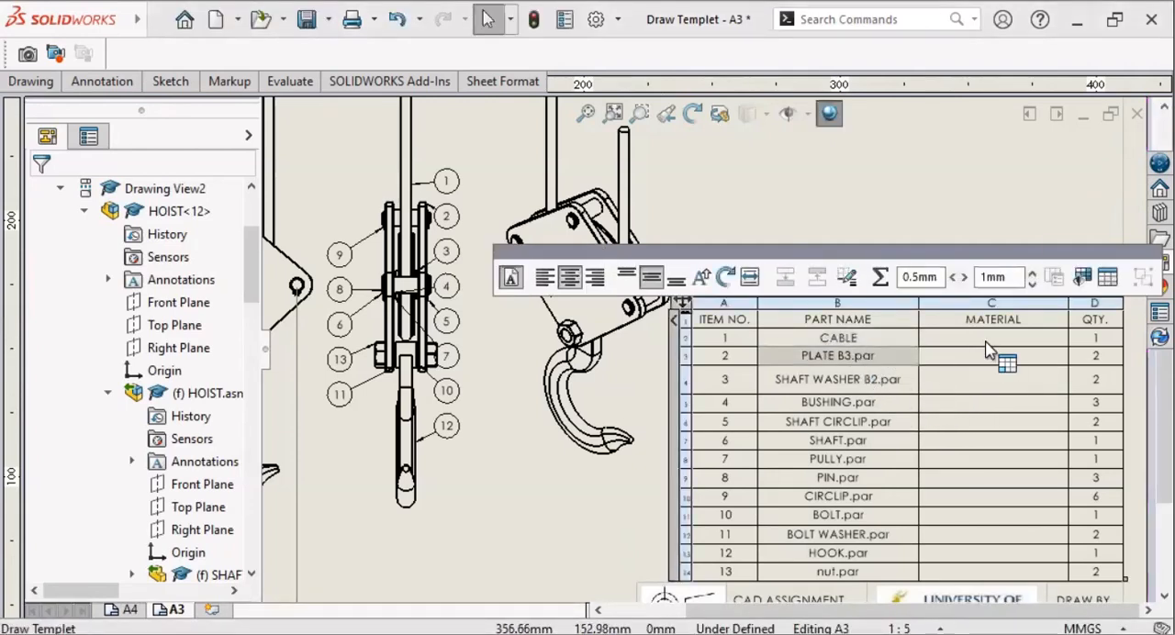
Step: Enter STEEL as the cable's material in the bill of materials, keeping the cell's property link
double_click(991, 342)
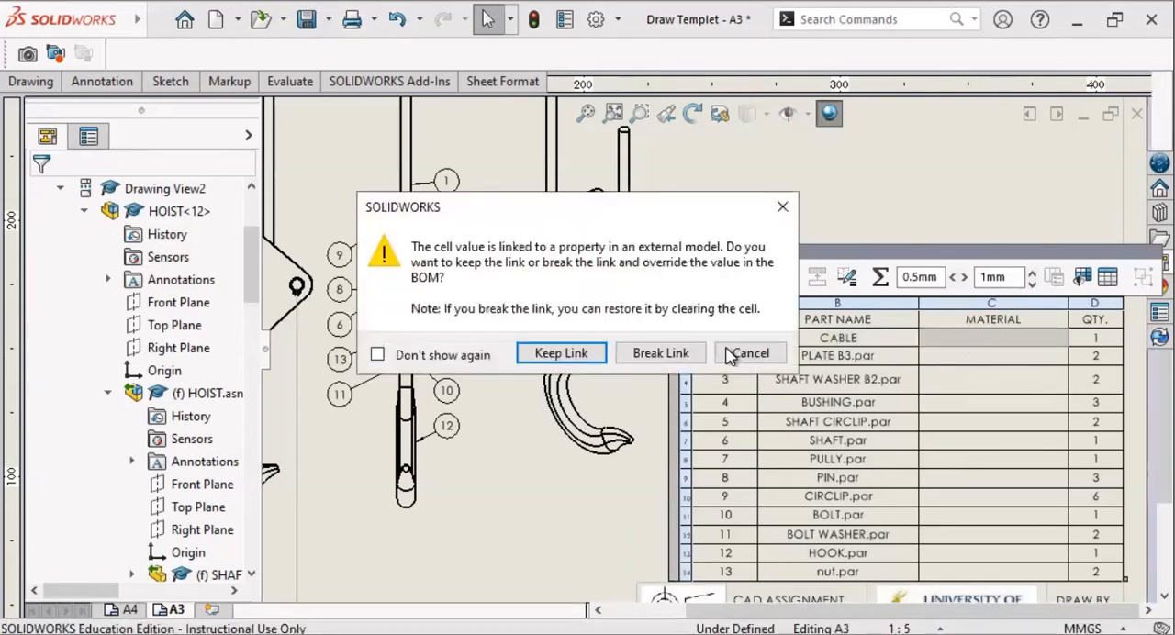
click(582, 359)
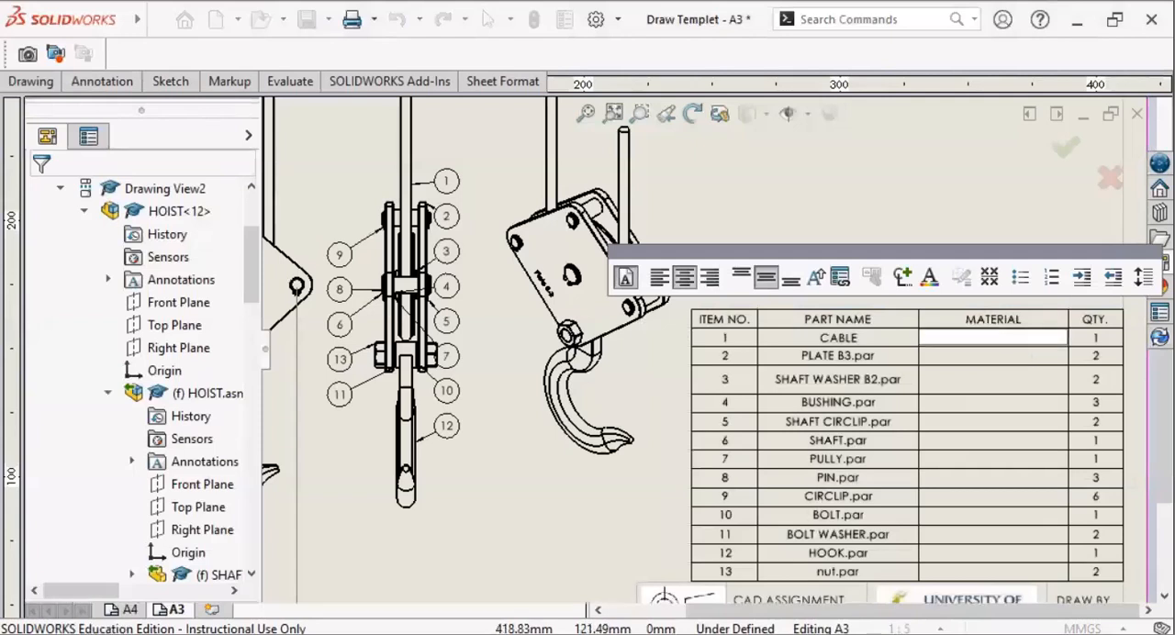
text(STEEL)
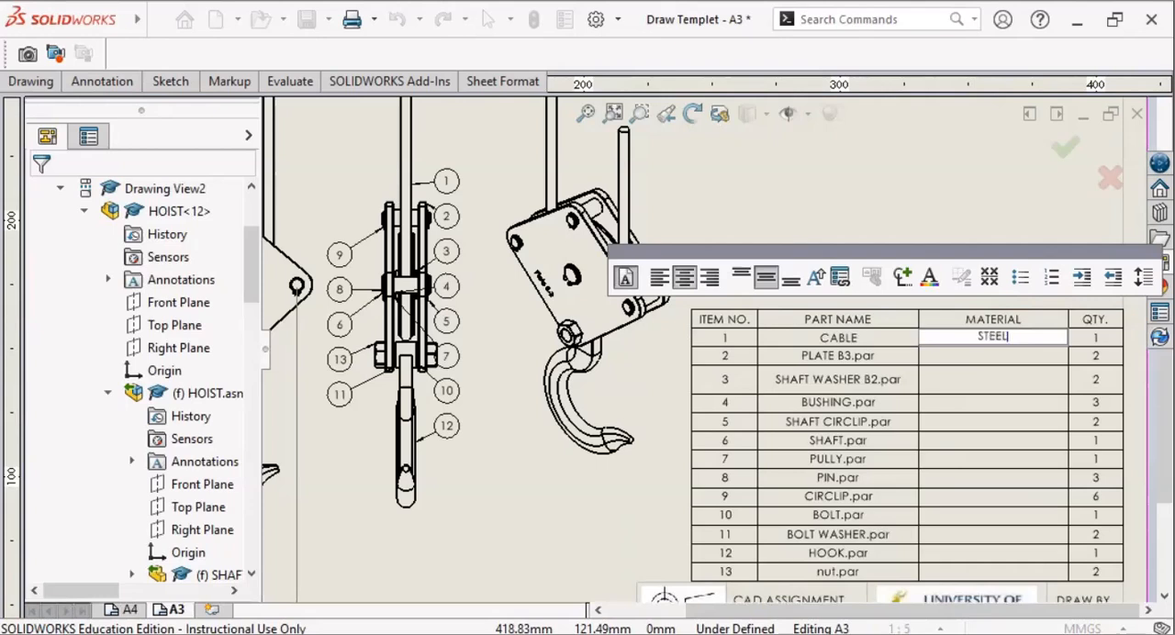
click(1010, 421)
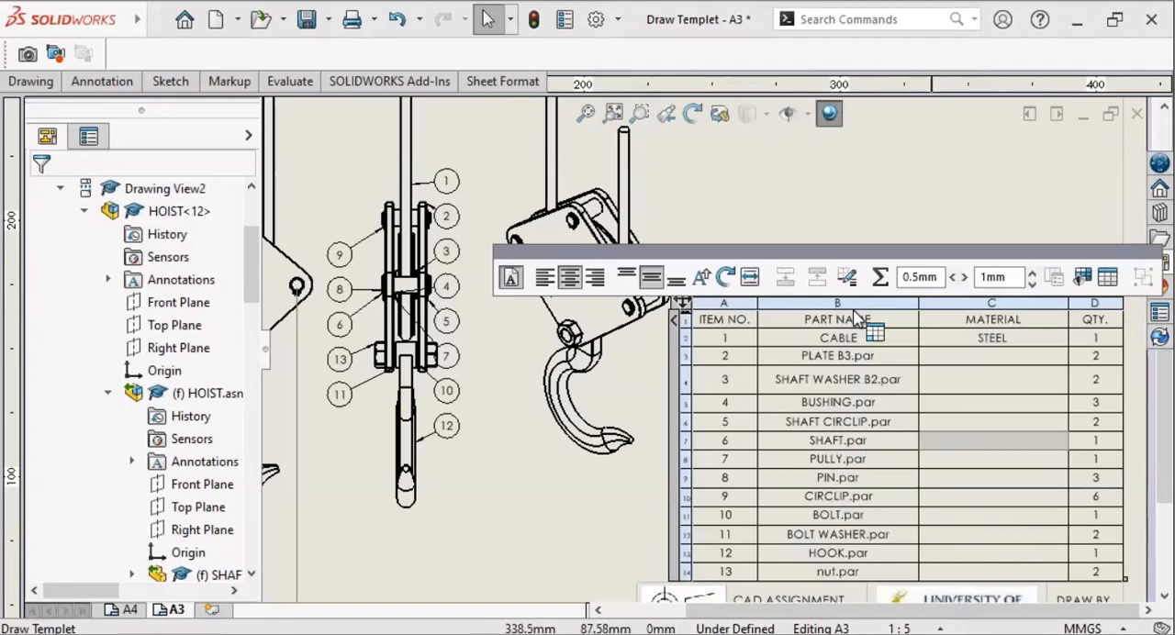
Step: Fit the whole A3 sheet in the window and collapse the HOIST assembly under Drawing View2 in the design tree
scroll(882, 184, down, 5)
scroll(877, 220, up, 5)
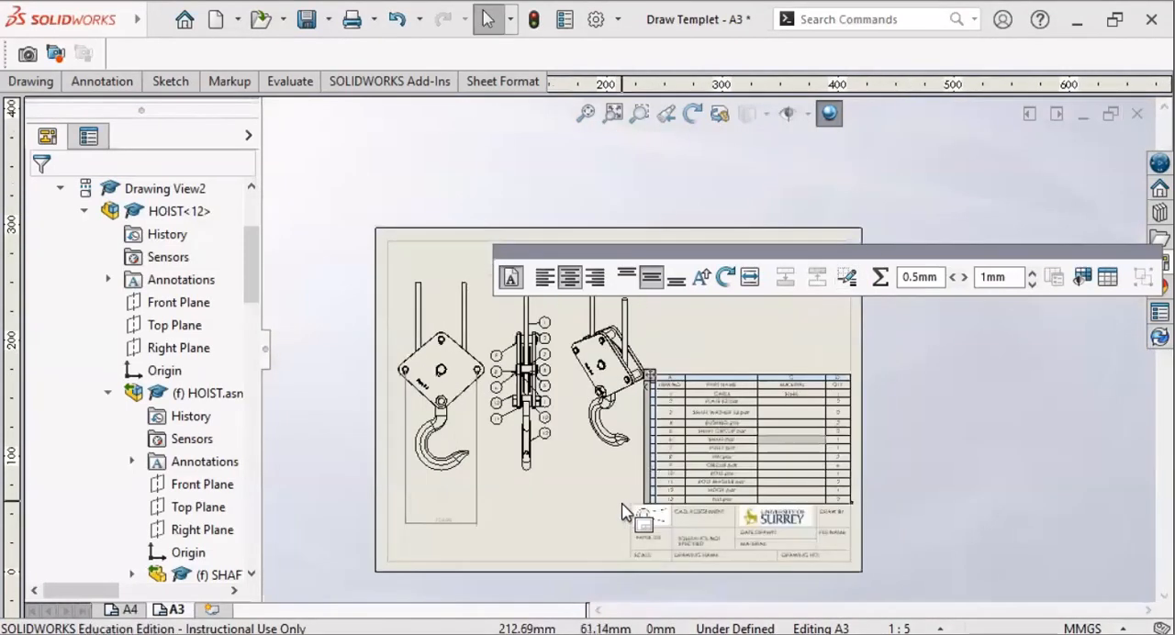
click(613, 112)
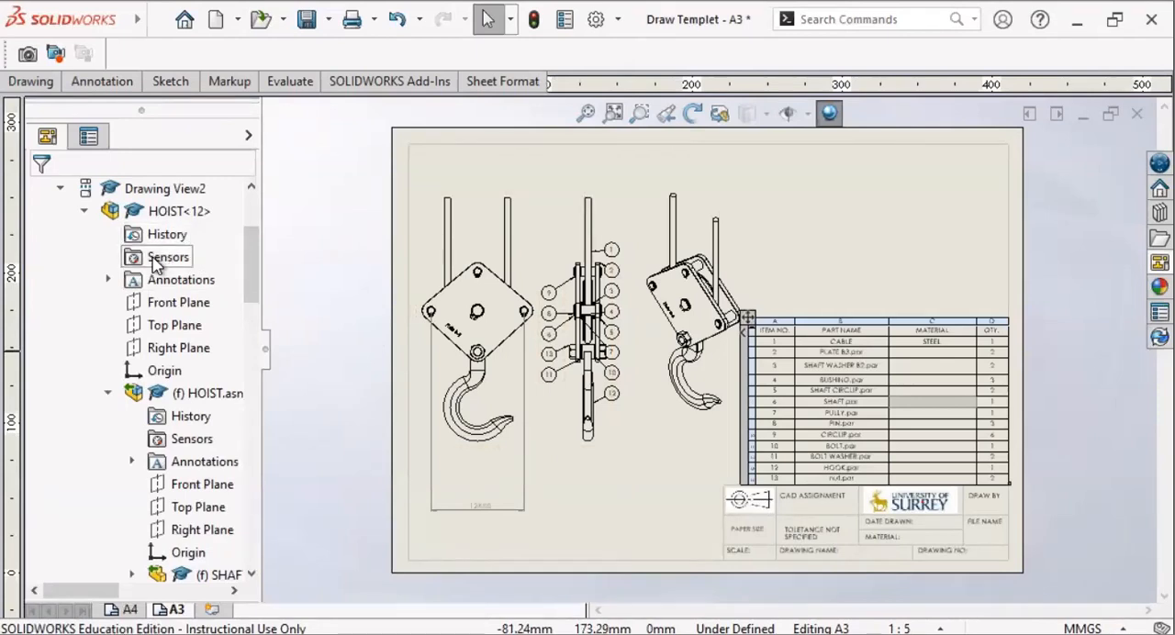
click(84, 211)
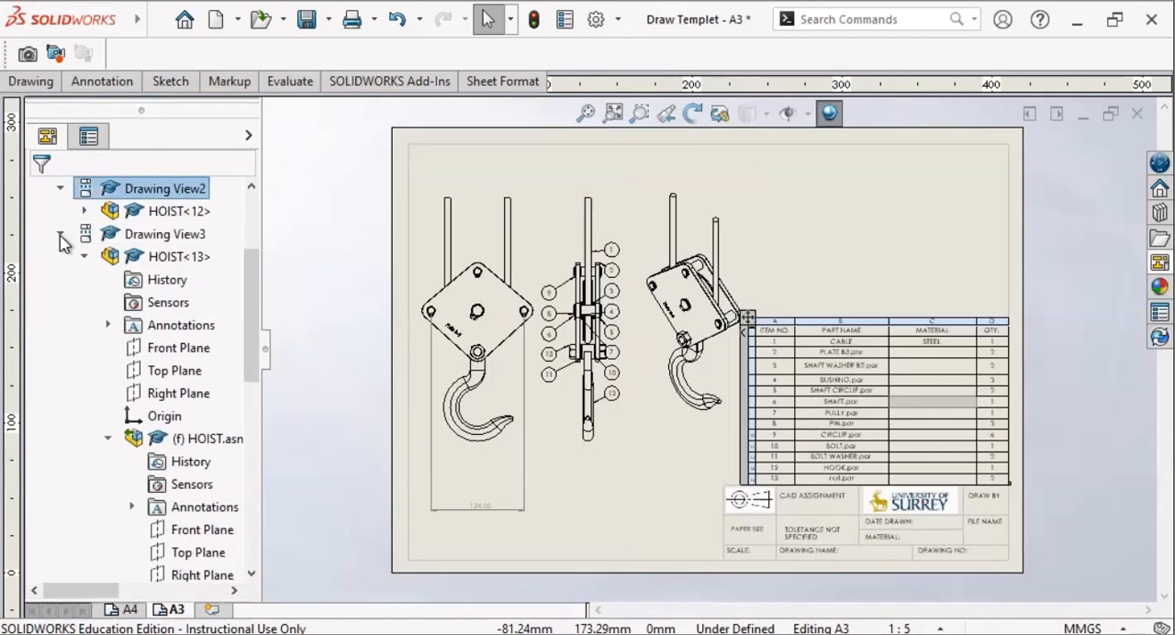
Step: Collapse Drawing View3 in the design tree and open the A3 sheet's Sheet Format2 for editing
click(59, 236)
click(144, 308)
double_click(145, 312)
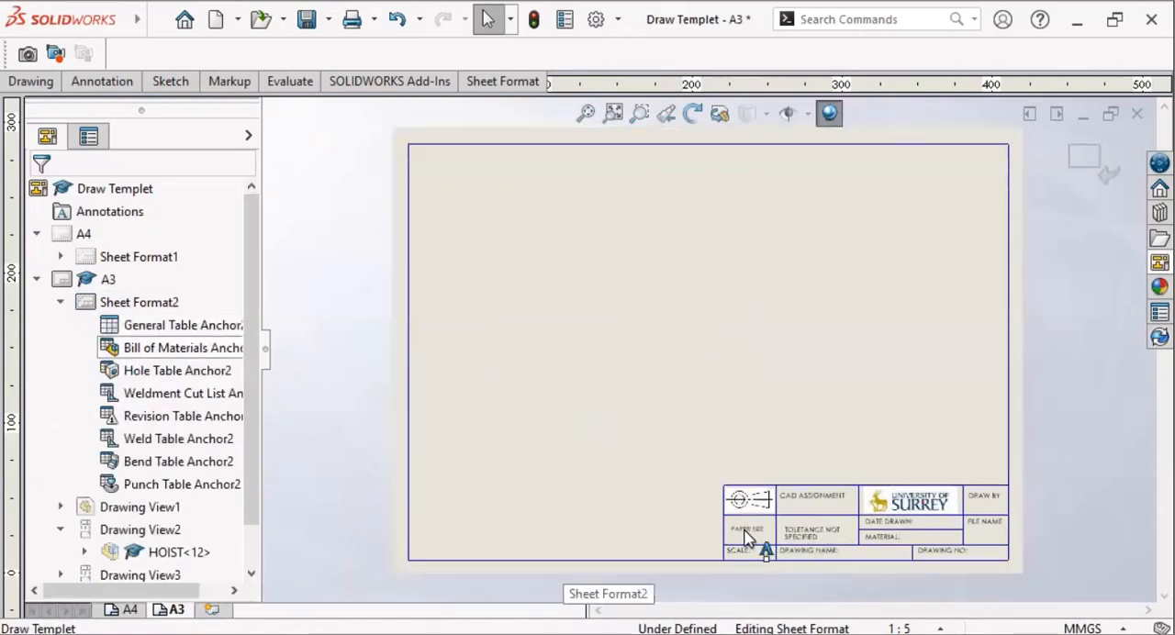
Step: Add the note SEE PART LIST beside the MATERIAL: label in the title block
scroll(877, 562, down, 5)
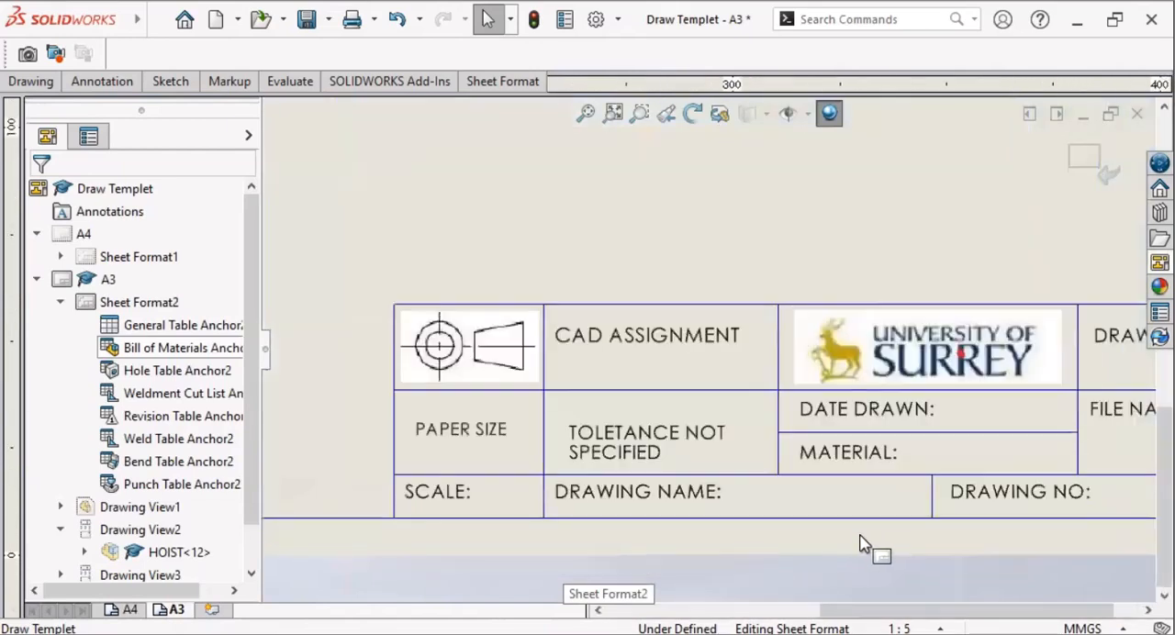
click(156, 25)
click(100, 80)
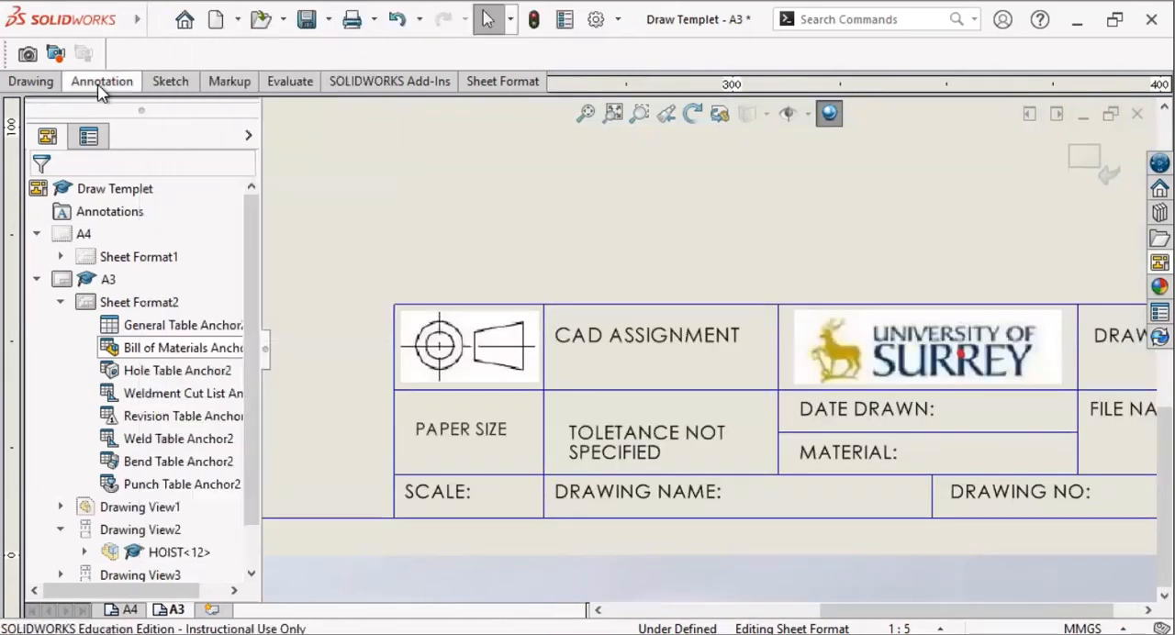
click(99, 81)
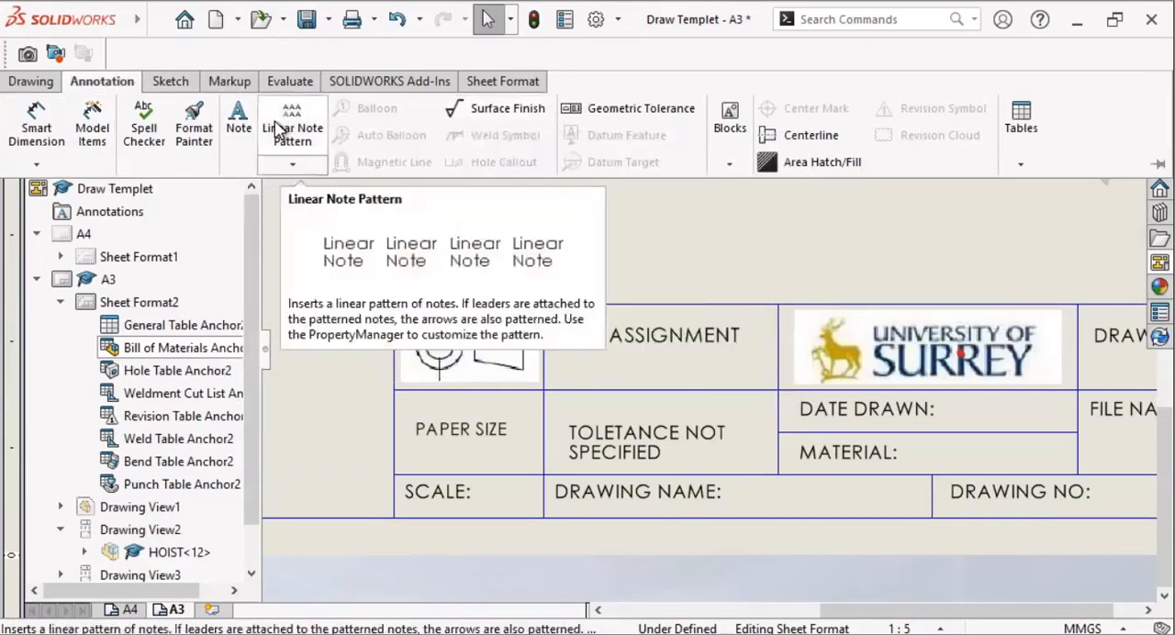
click(239, 124)
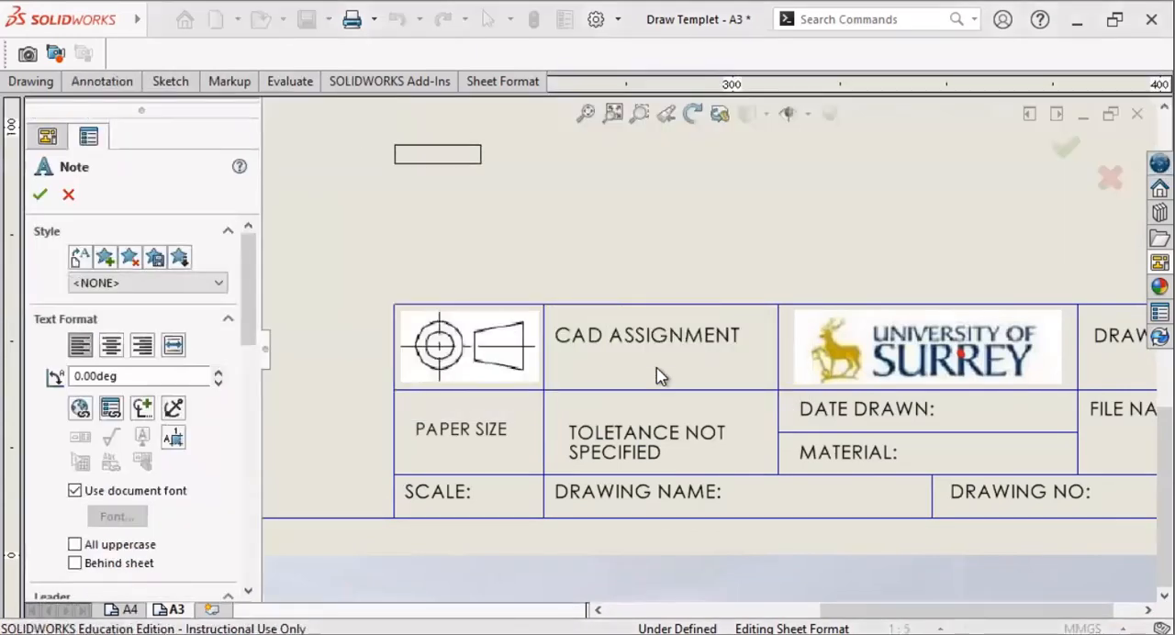
click(916, 450)
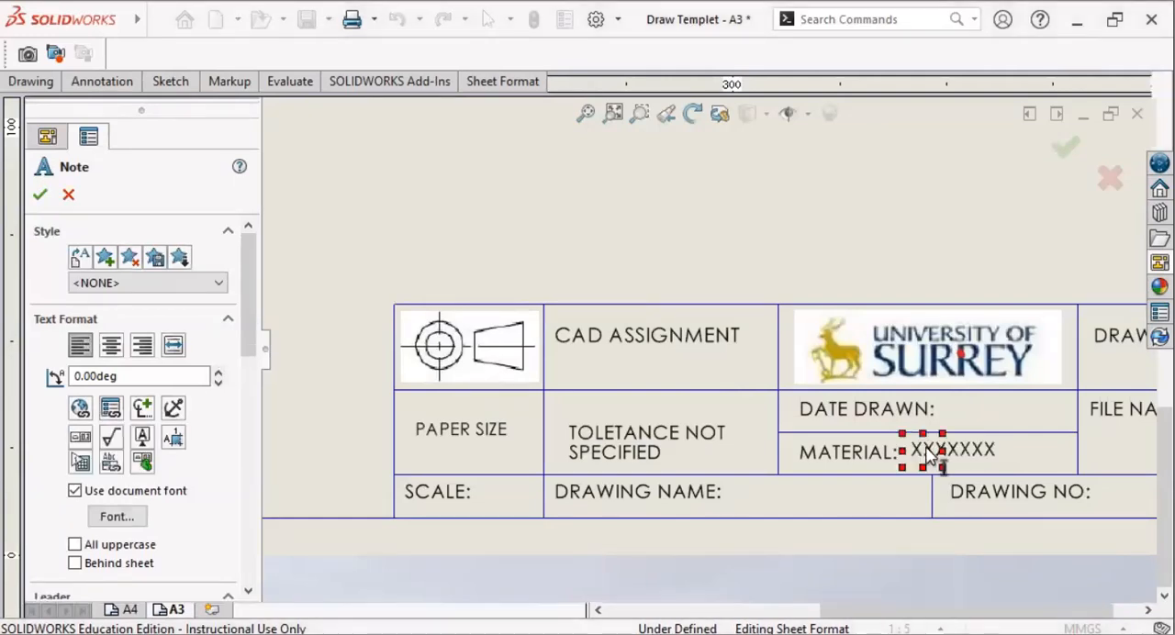
text(SEE)
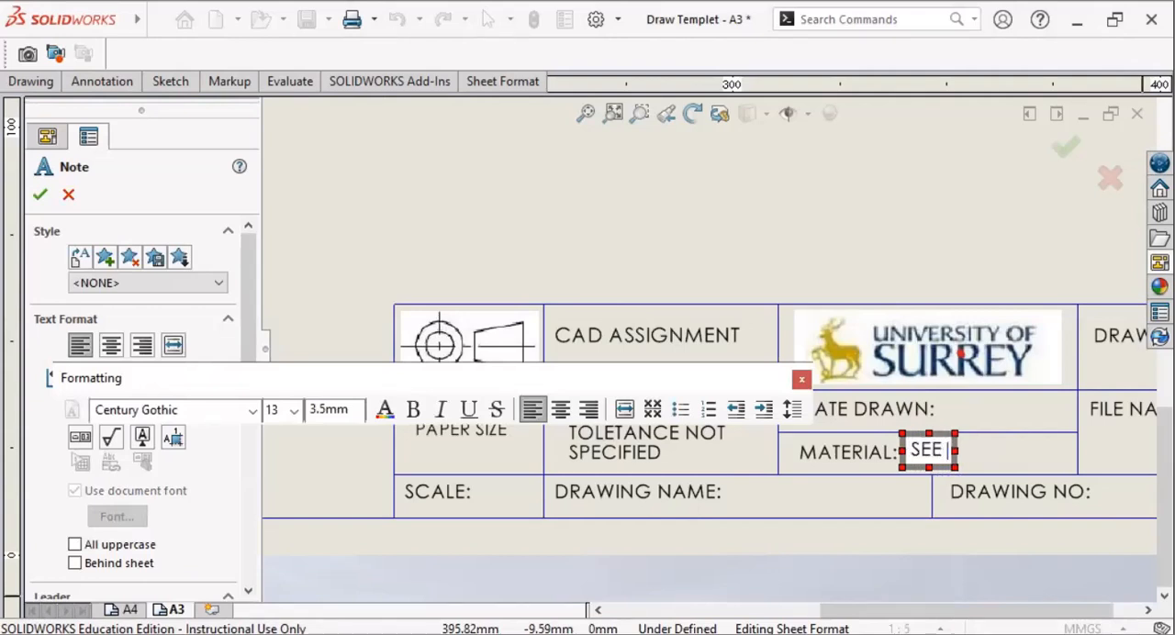
text( PAR)
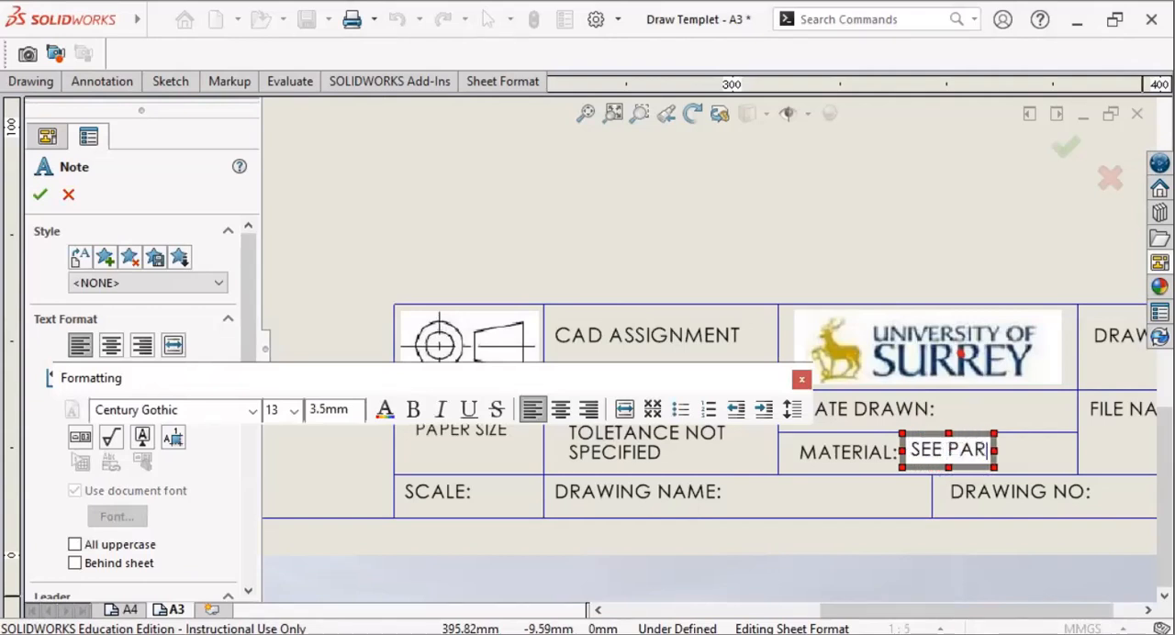
text(T L)
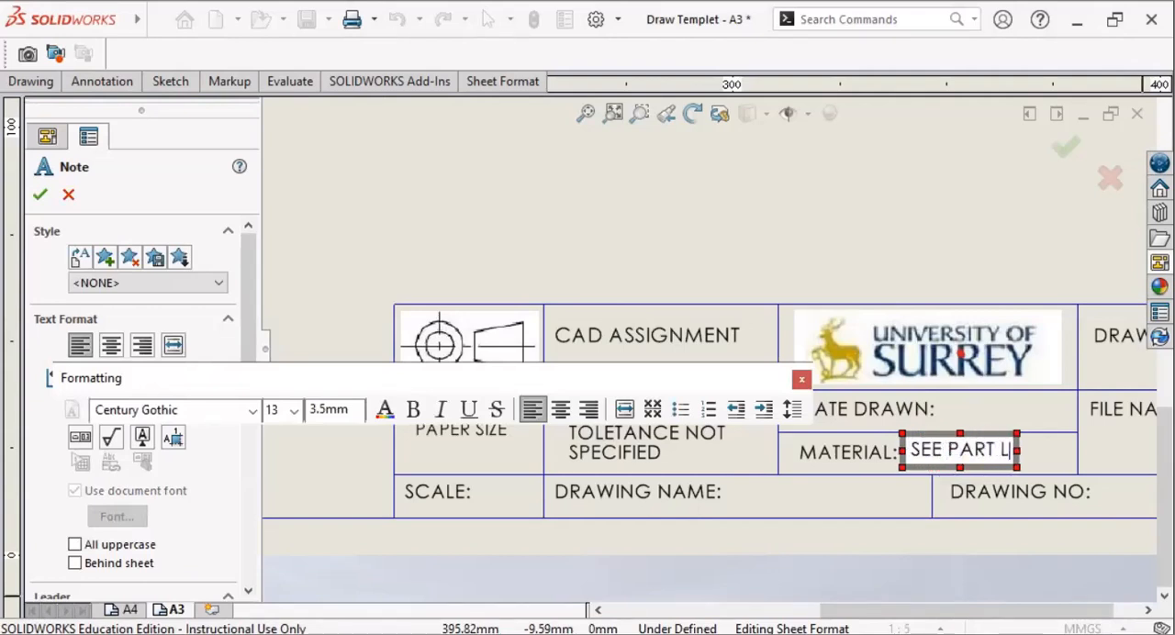
text(IST)
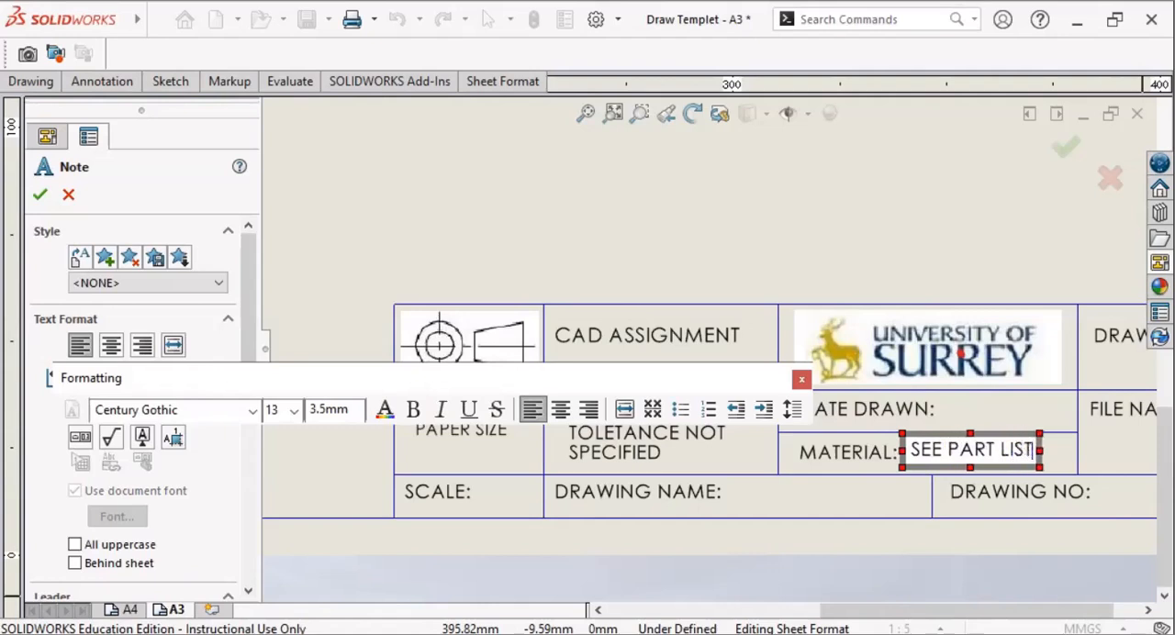
click(856, 505)
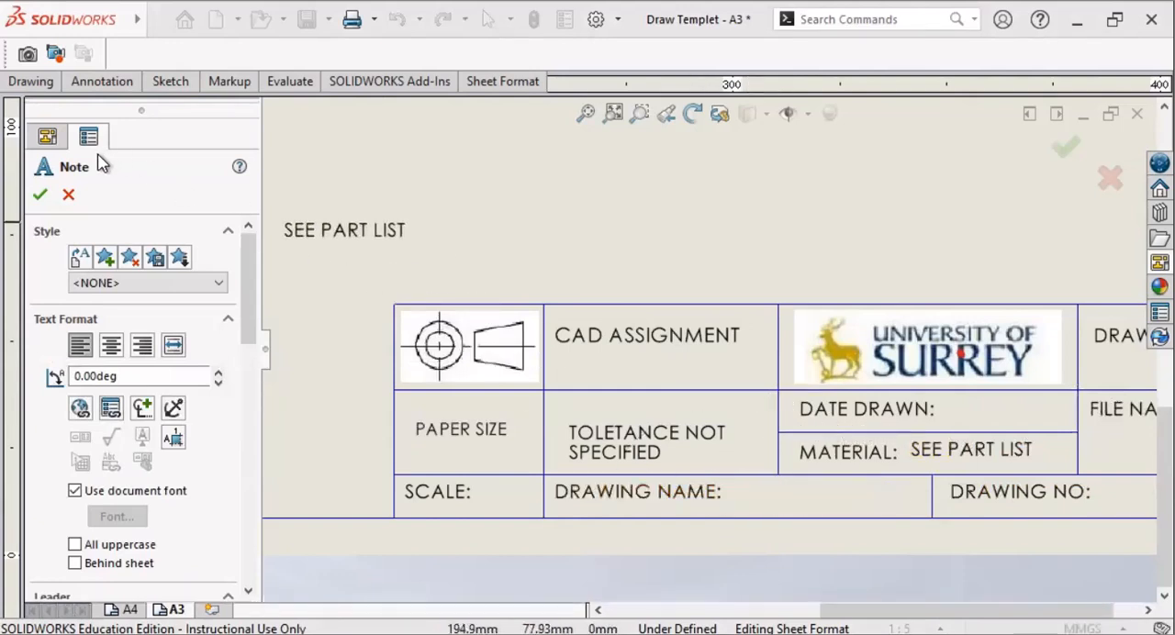
click(40, 198)
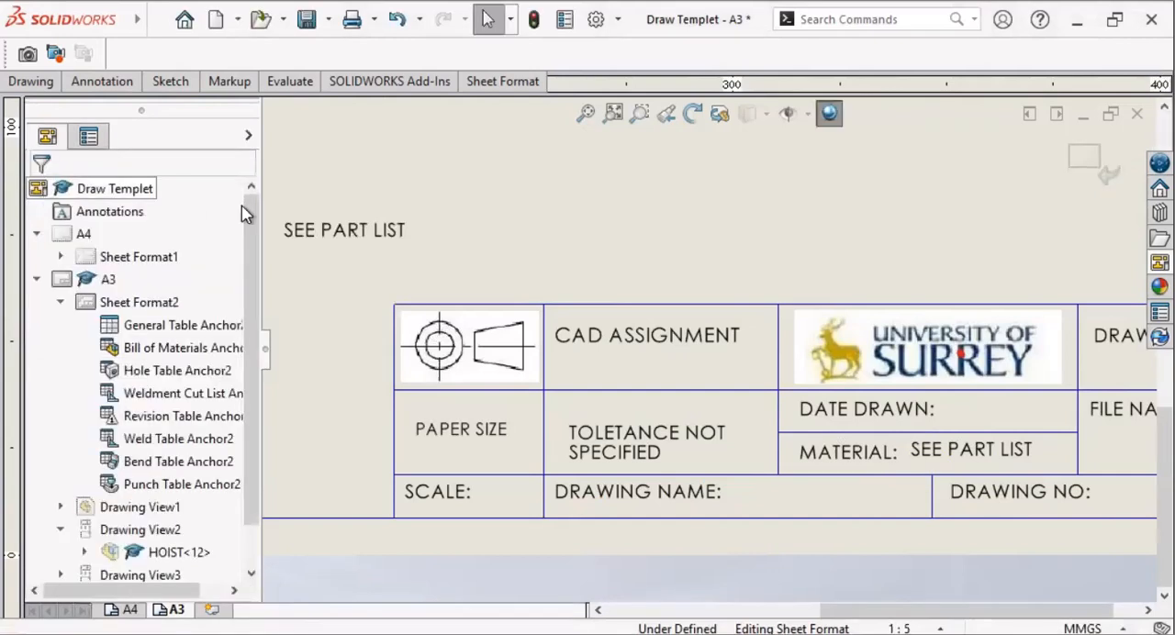
Step: Leave sheet format editing and fit the whole A3 sheet in the window
click(1109, 178)
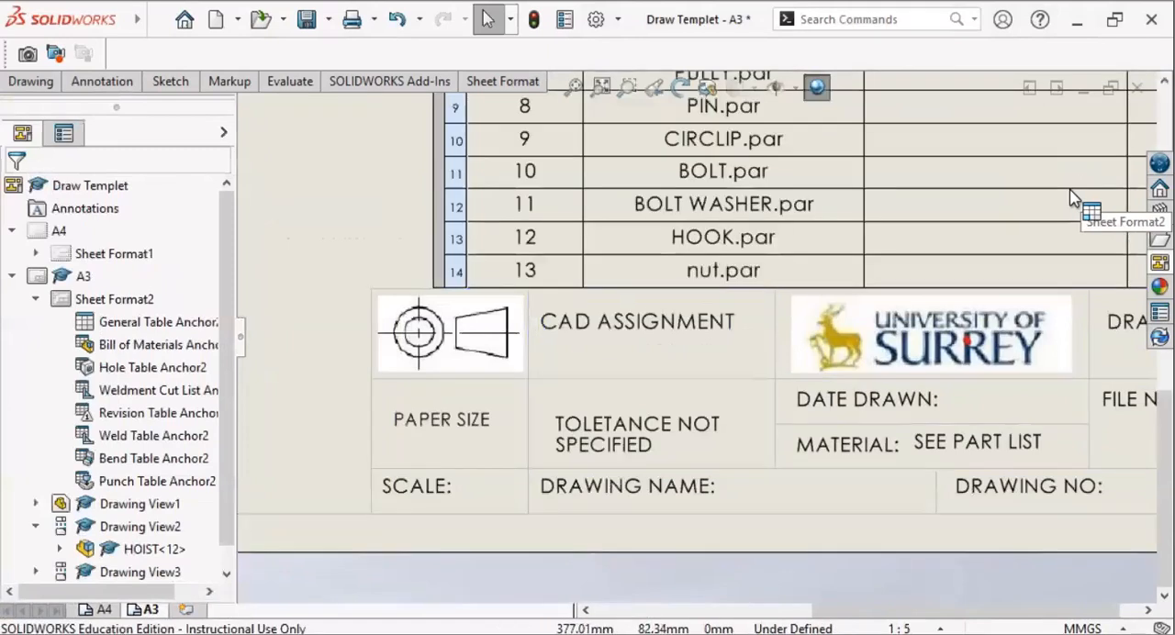
scroll(852, 304, down, 5)
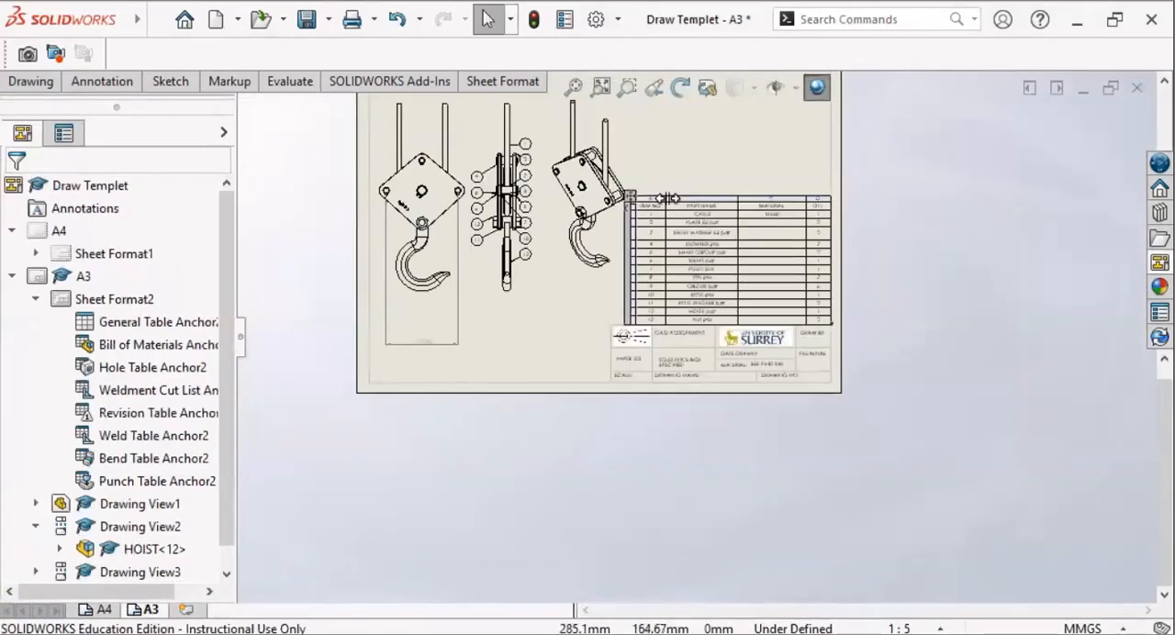
scroll(851, 303, down, 2)
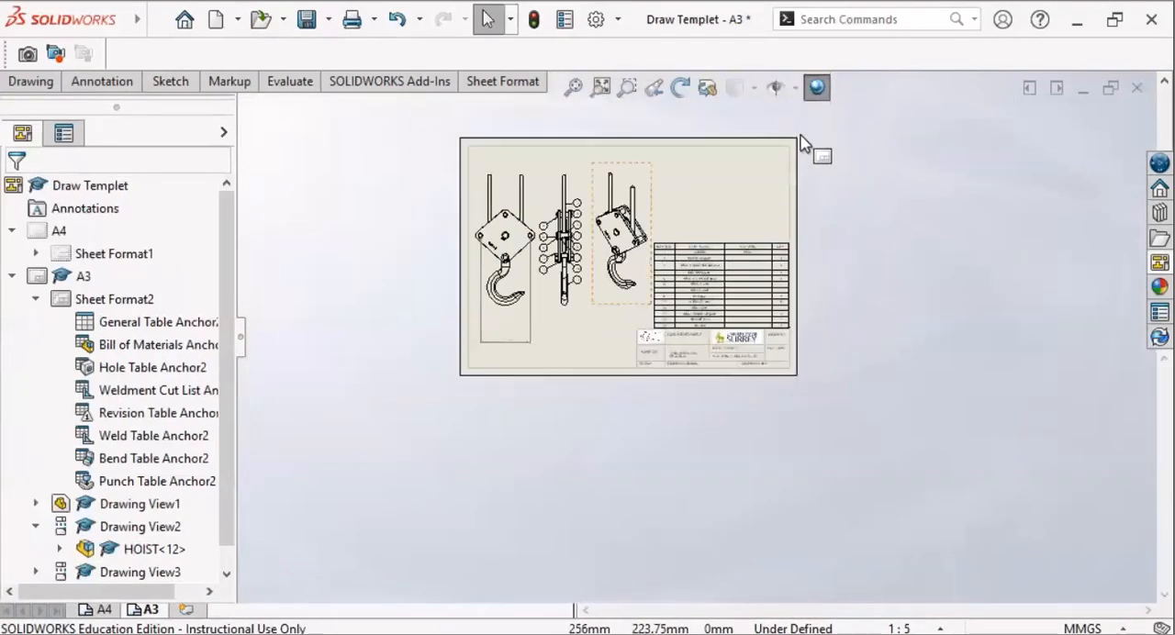
click(601, 89)
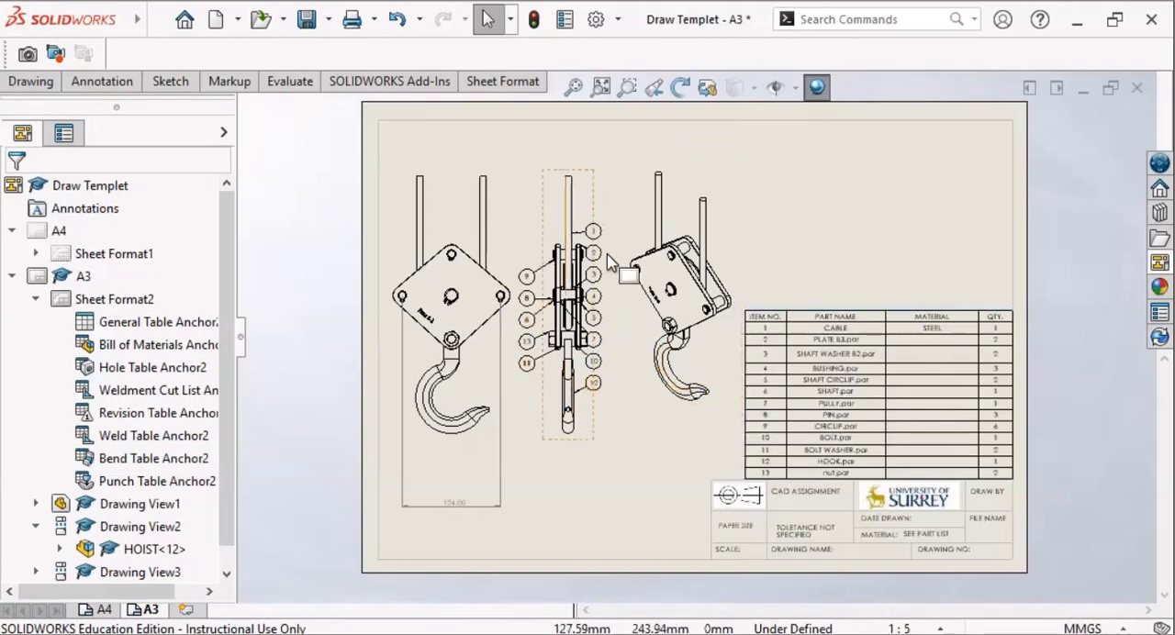
Step: Move balloons 1, 9 and 8 of the side view upward to spread them out
drag(597, 229, 593, 202)
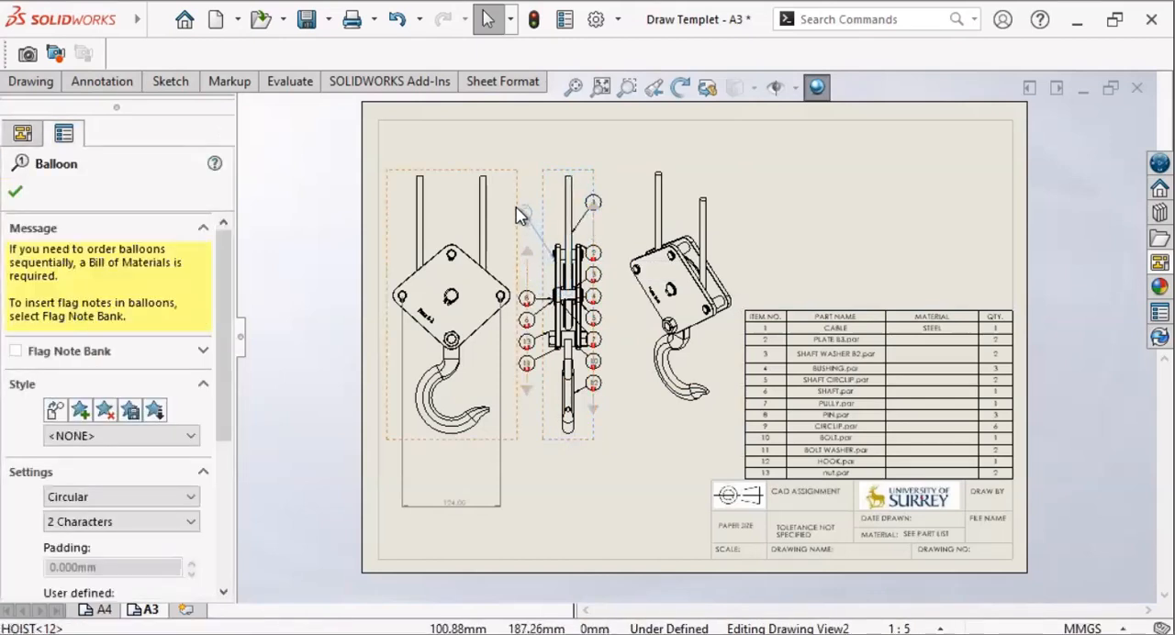
click(520, 217)
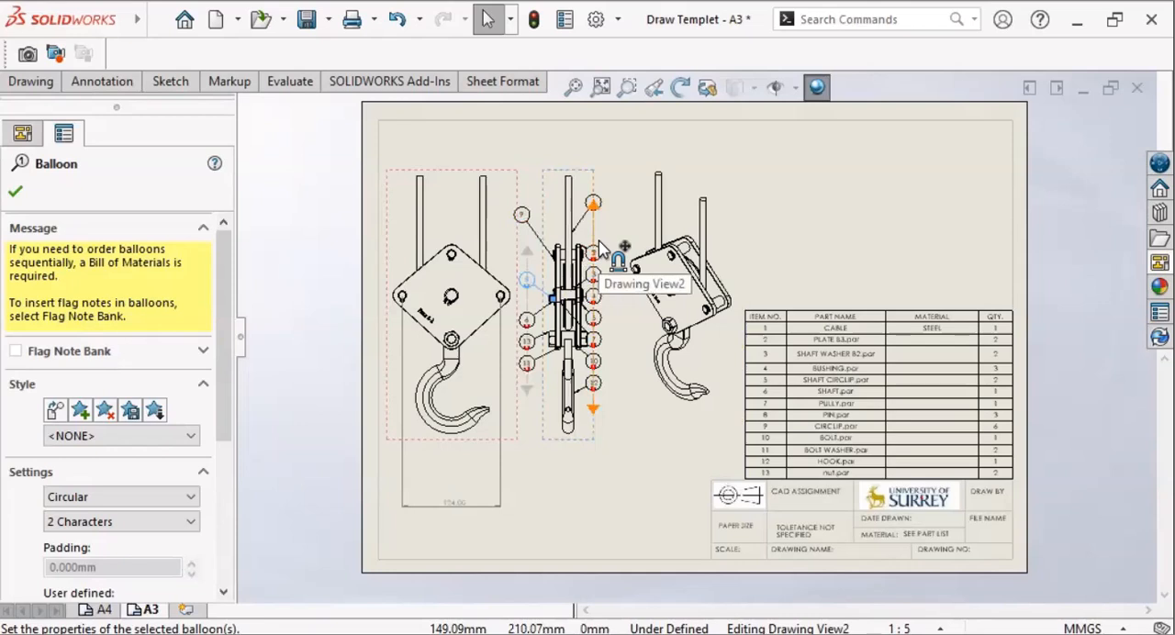
Step: Delete the ballooned side view, Drawing View2, and undo the deletion
click(590, 447)
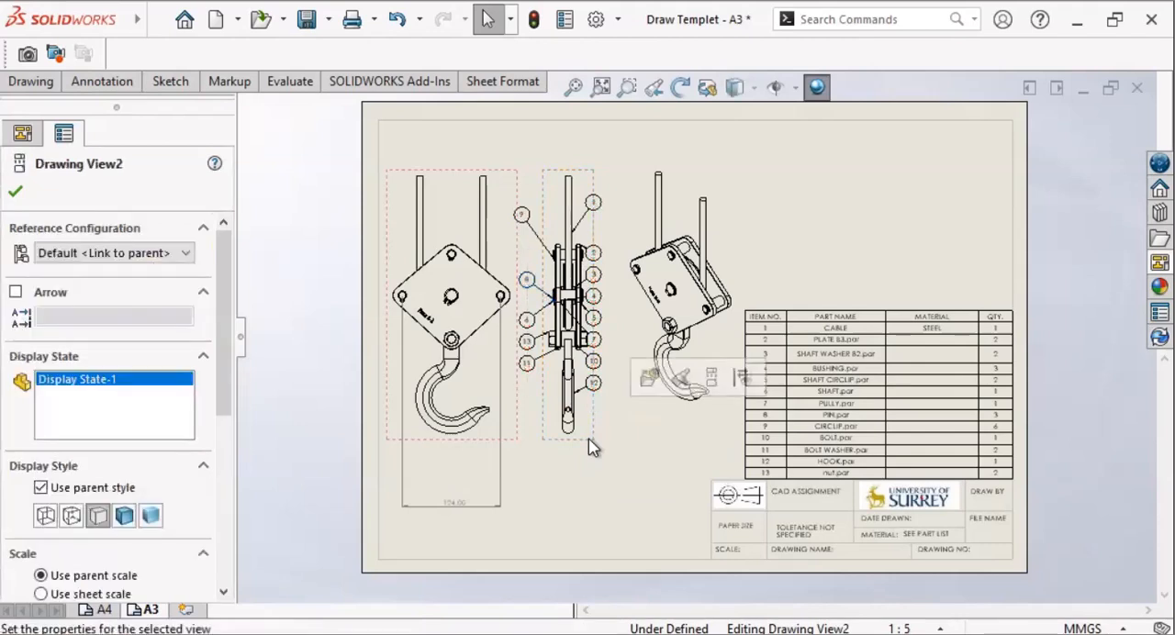
key(Delete)
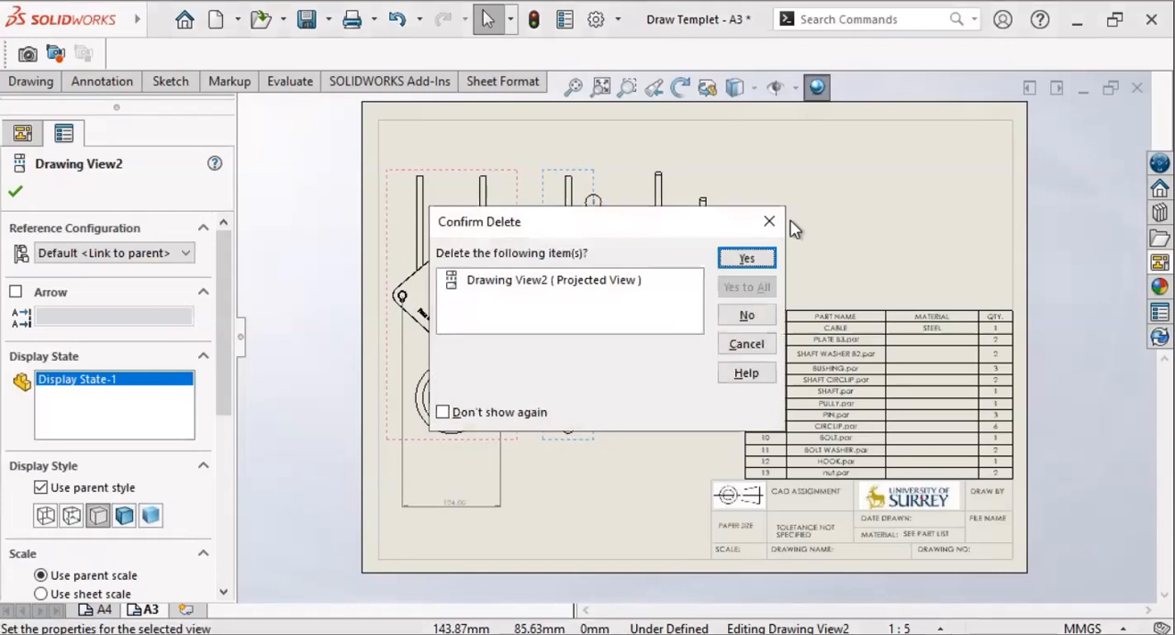
click(744, 261)
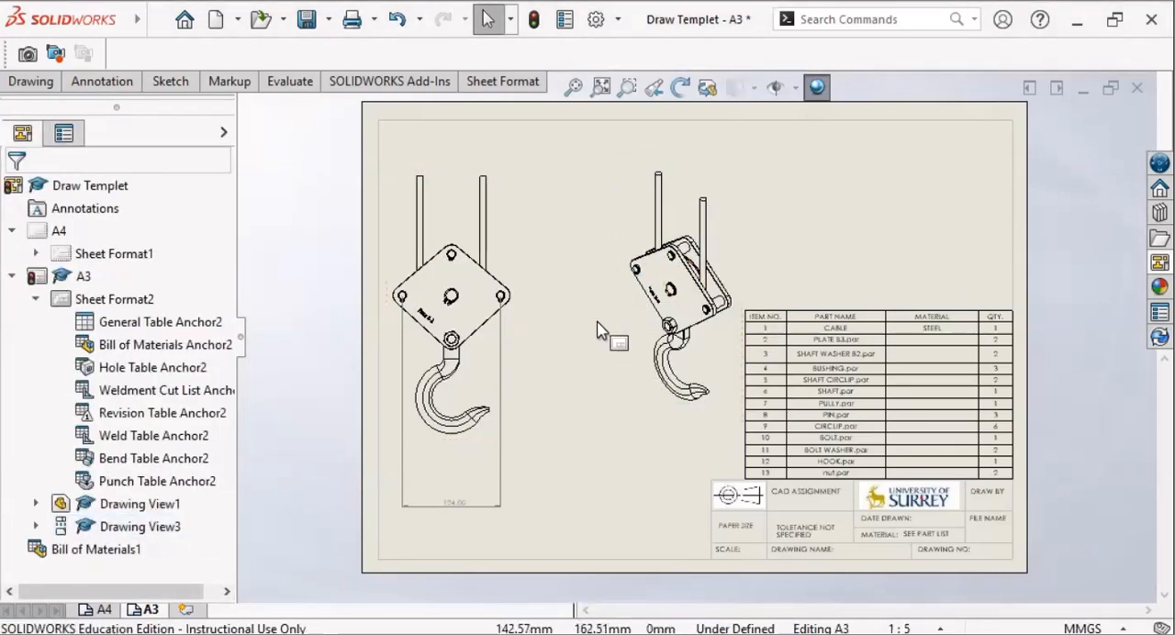
key(ctrl+z)
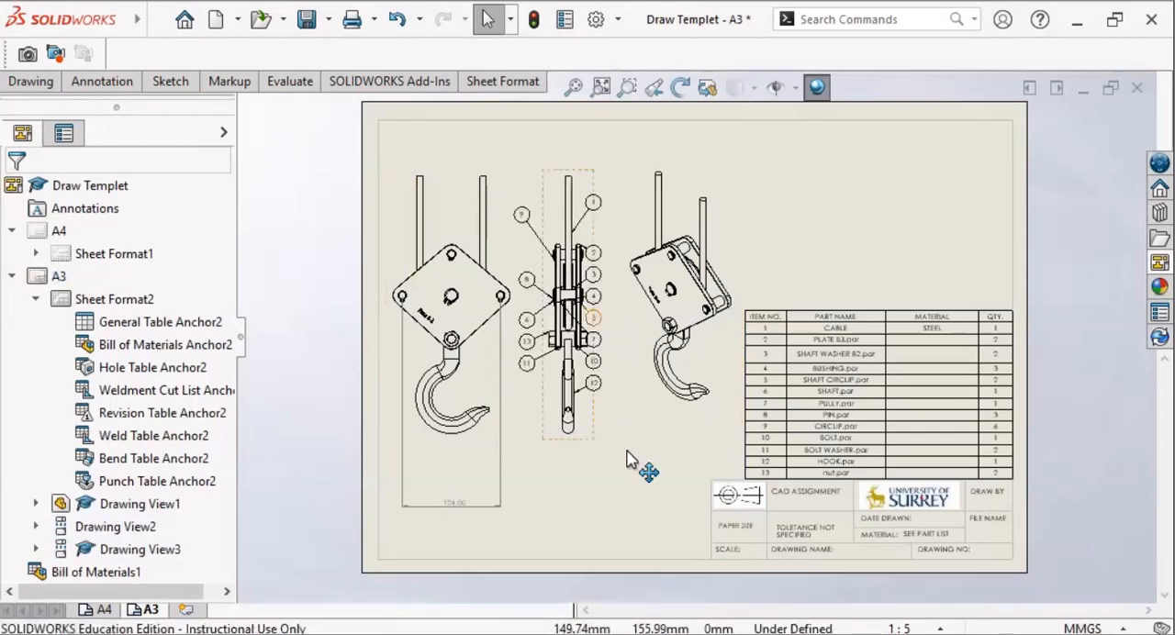